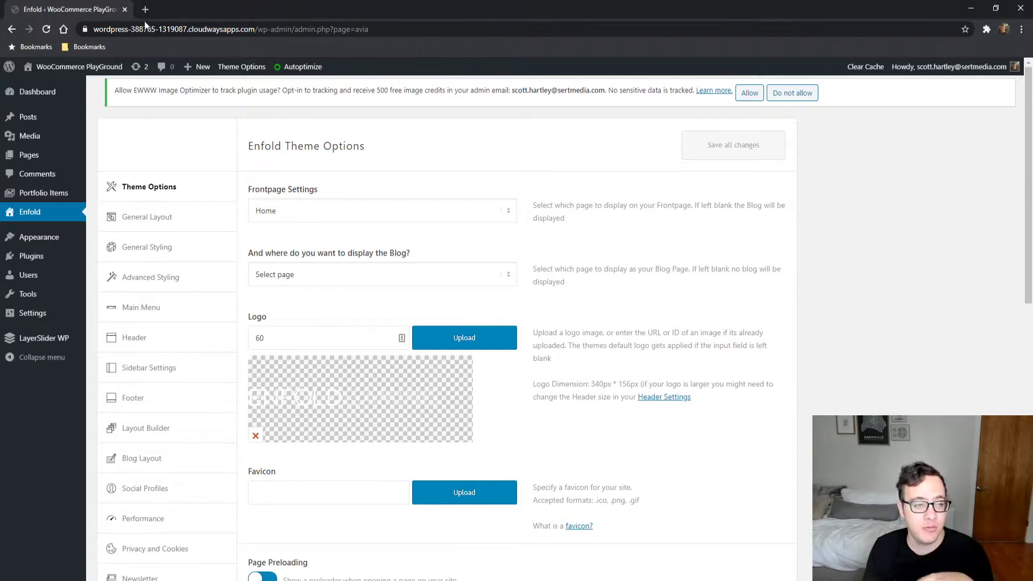
Open the site's front page in a separate tab and look through it down to the credits section
left_click(70, 67)
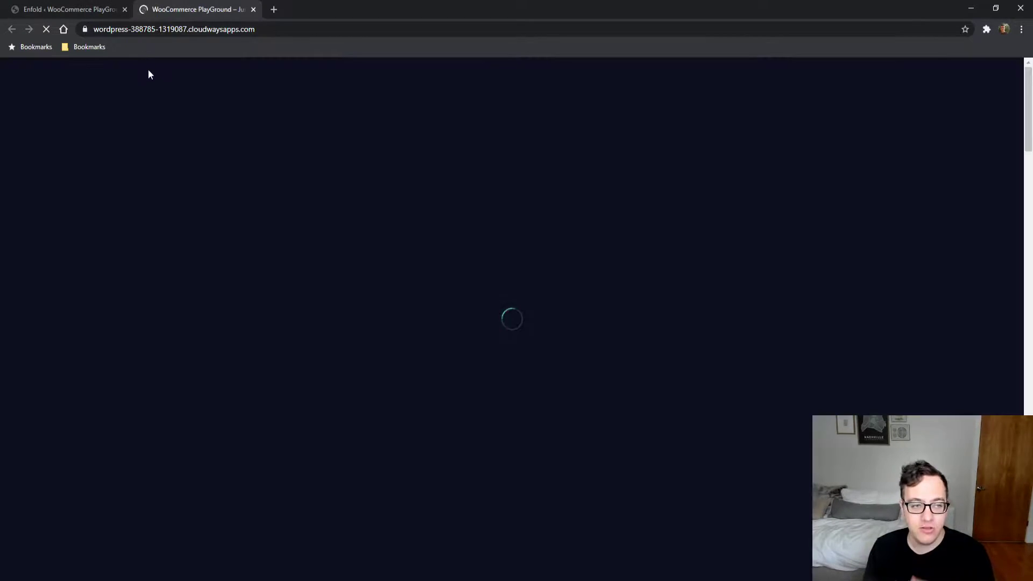
scroll(153, 162, "down", 20)
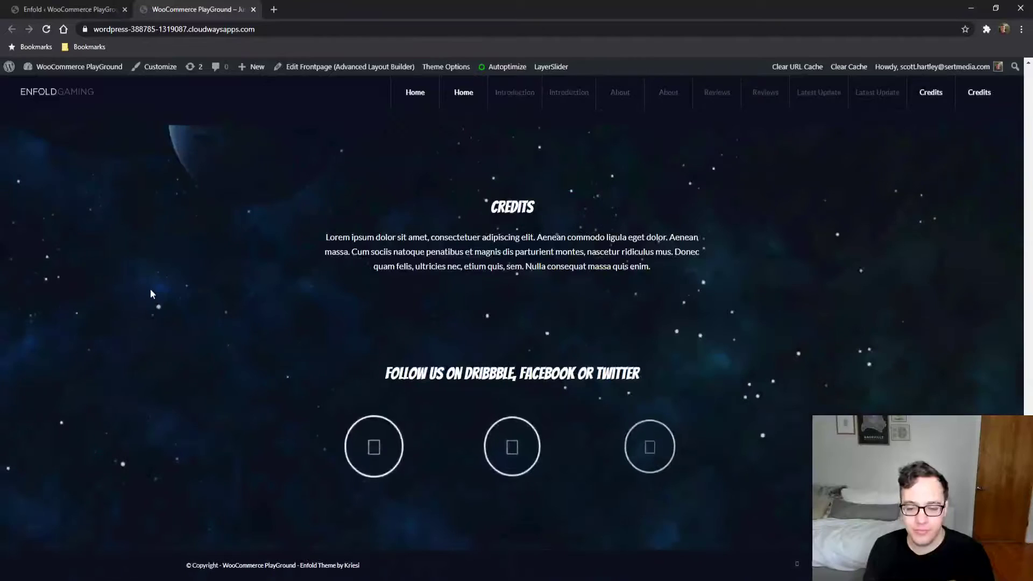
left_click(77, 8)
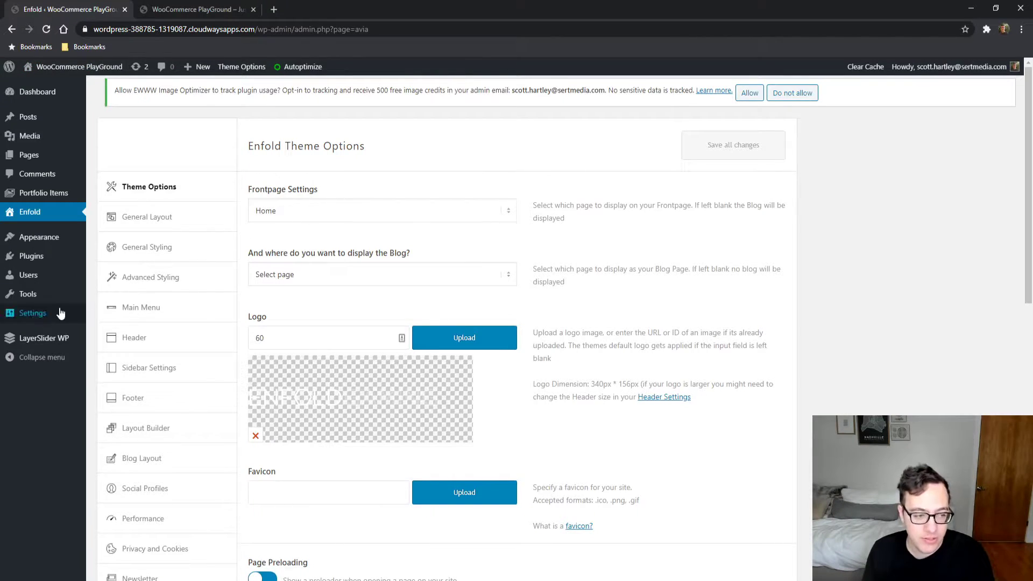
Open the Reading settings in a separate tab placed first and review the Enfold options alongside the front page
mouse_move(60, 313)
middle_click(115, 351)
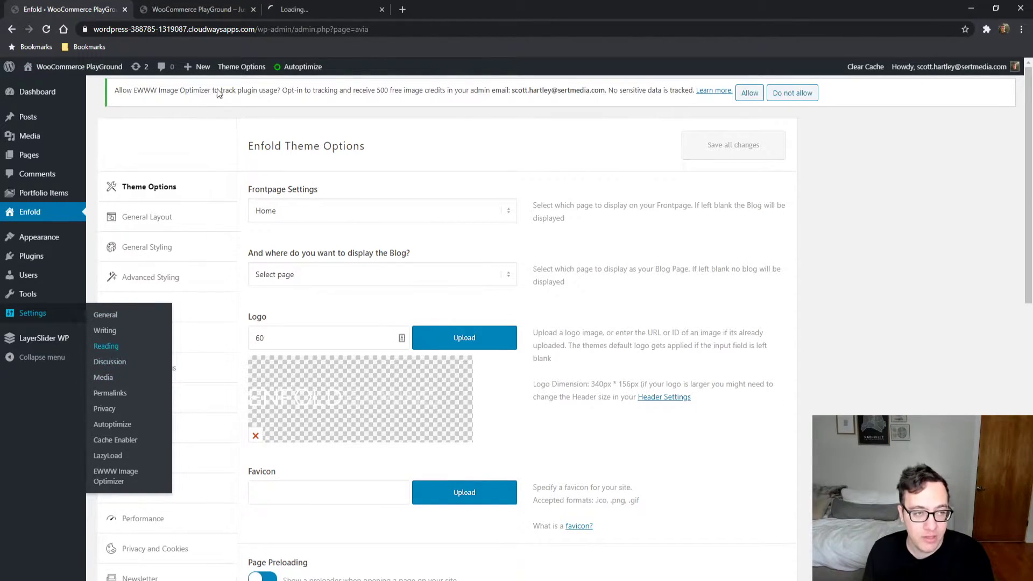
left_click_drag(317, 9, 92, 15)
left_click(204, 9)
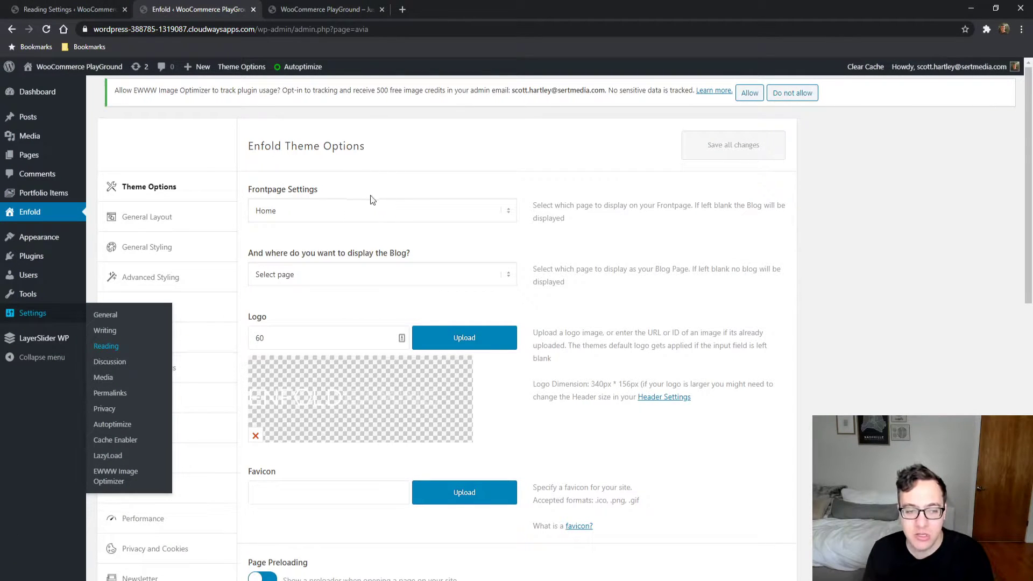
left_click(320, 8)
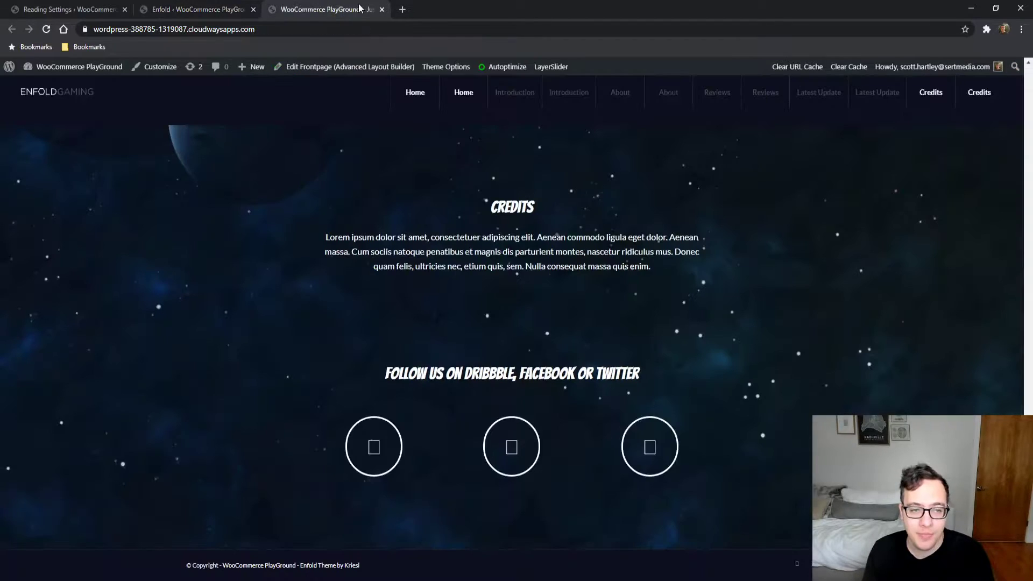
left_click(205, 6)
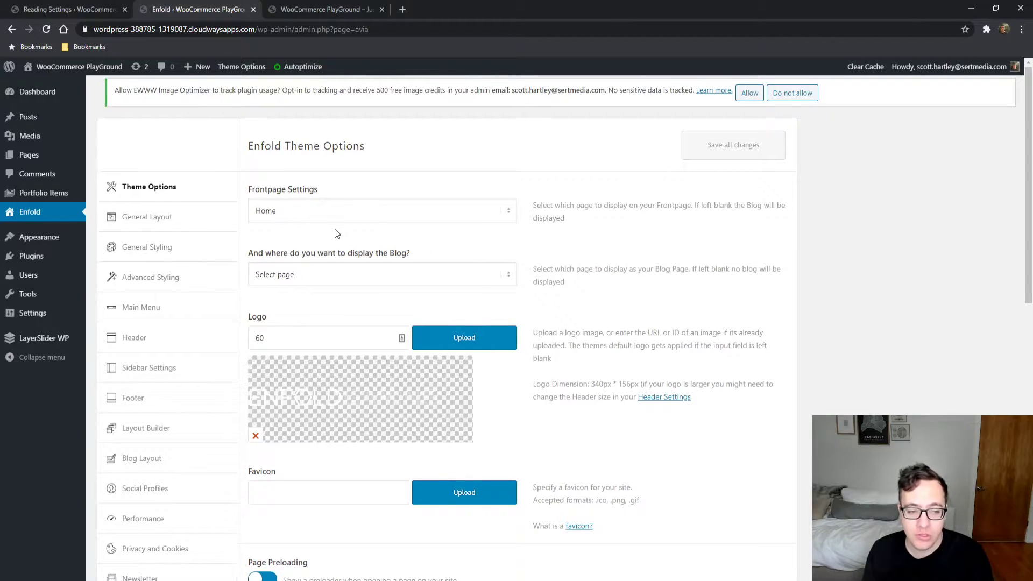
Examine the logo field, its recommended dimensions, and the favicon and page preloading options in the theme options
scroll(306, 258, "down", 3)
left_click(283, 170)
double_click(283, 170)
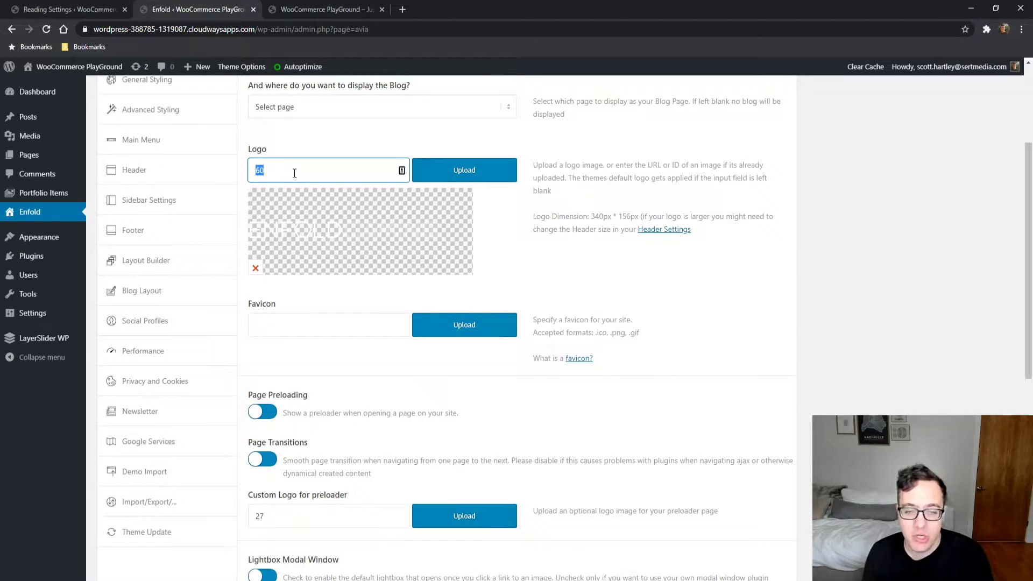
left_click_drag(592, 220, 631, 220)
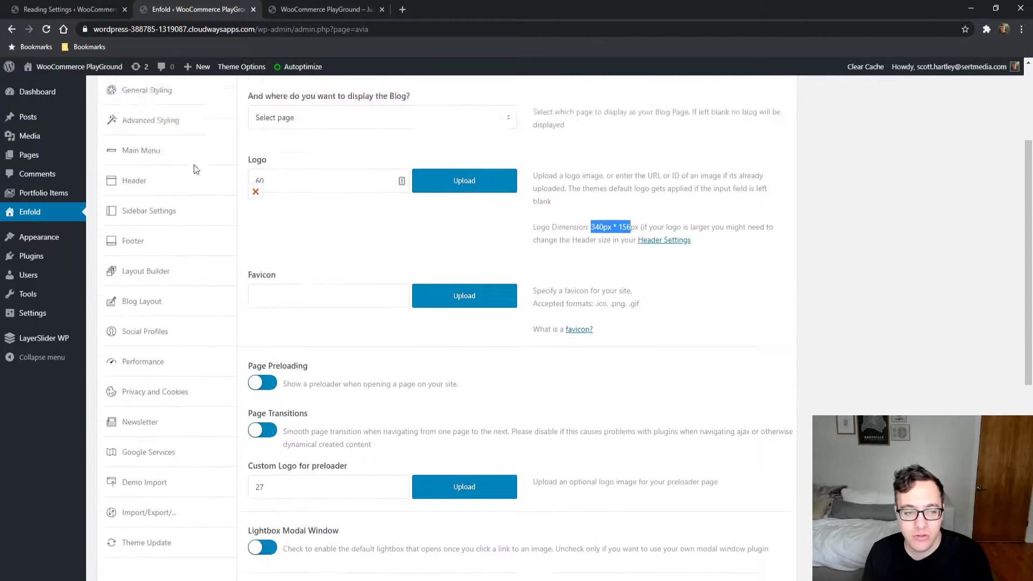
scroll(177, 146, "up", 1)
left_click(45, 30)
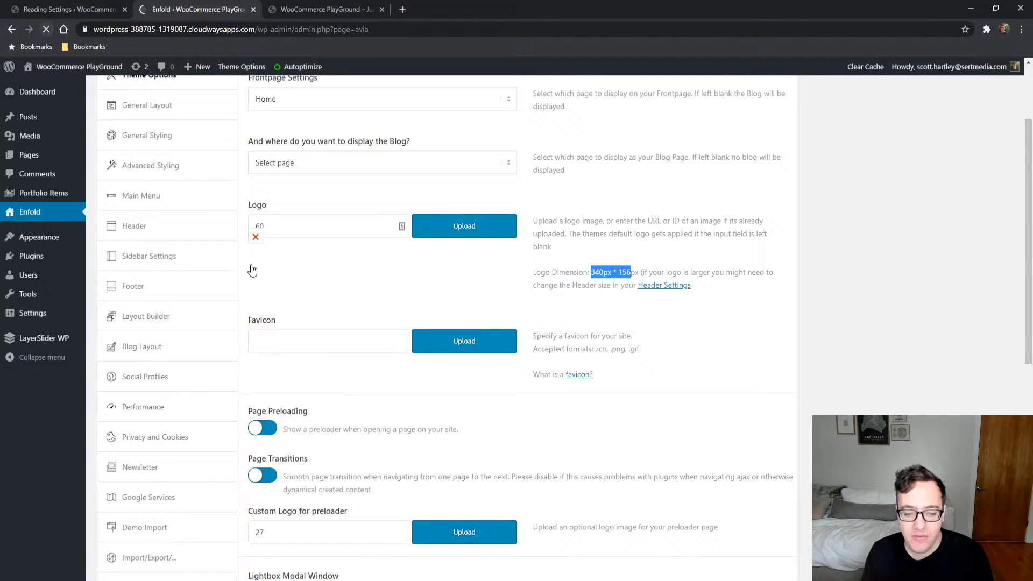
scroll(427, 358, "down", 3)
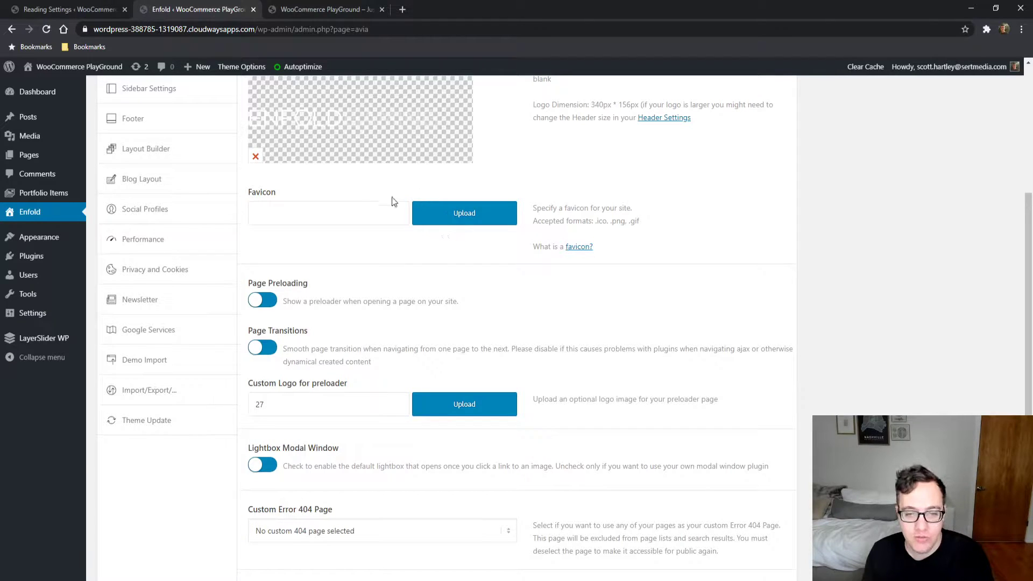
mouse_move(39, 237)
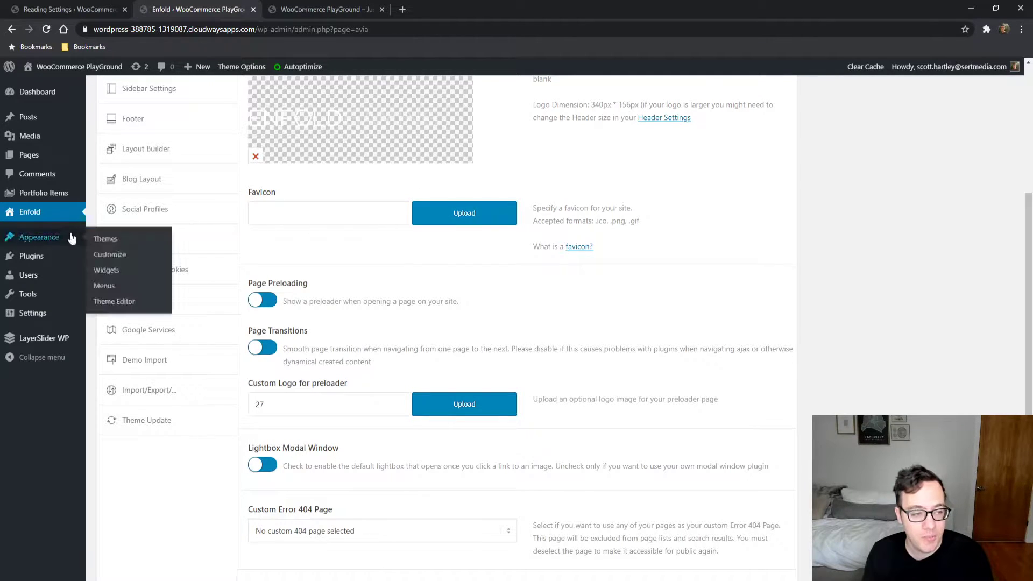
Close the Reading settings and reload the front page to check its page preloading
left_click(125, 10)
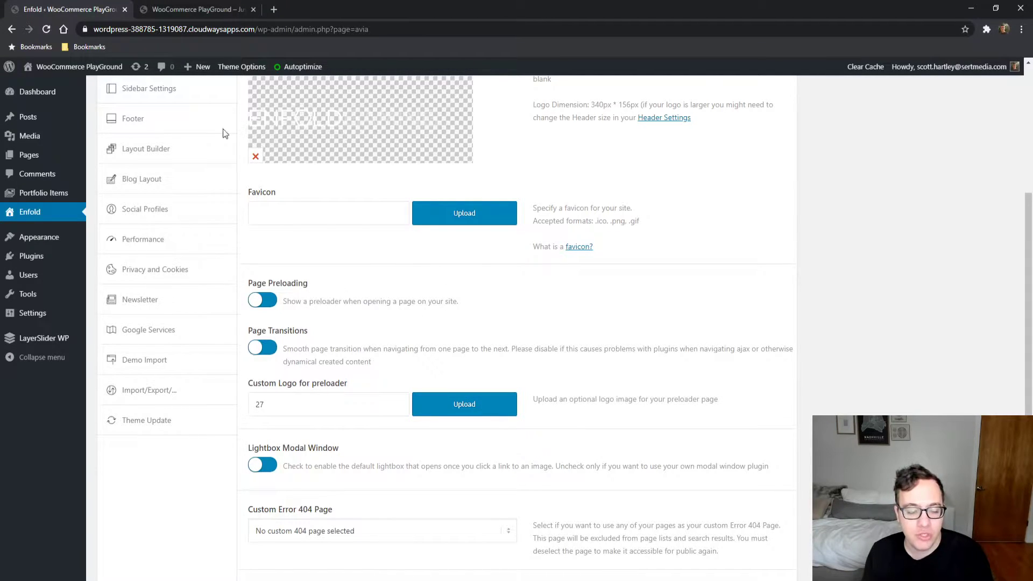
left_click(197, 9)
key("F5")
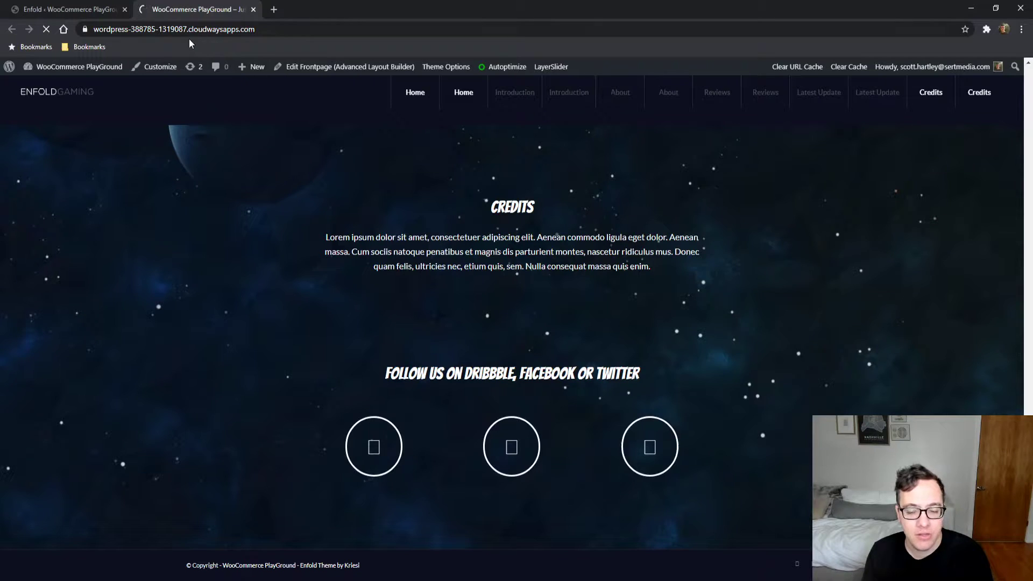
left_click(65, 8)
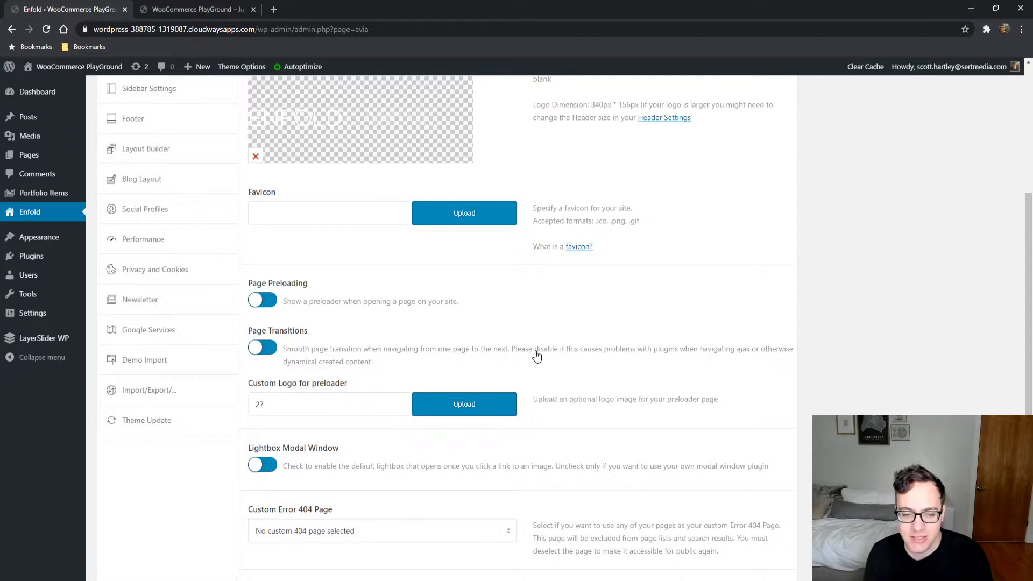
Visit the front page's Reviews section, replace the #reviews anchor in the address with sample-page, and load that page
left_click(193, 7)
left_click(720, 95)
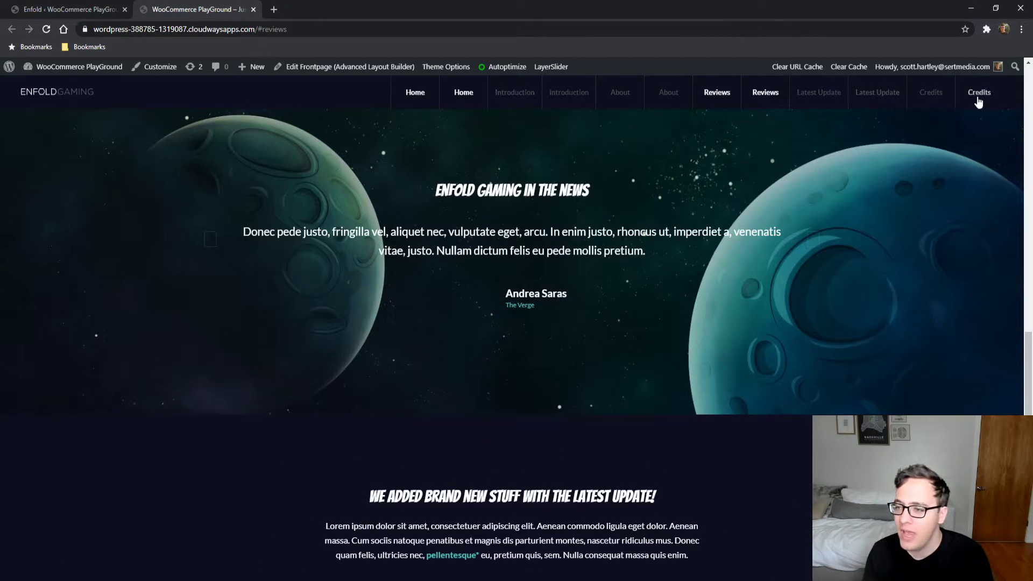
left_click(285, 34)
left_click_drag(282, 32, 318, 31)
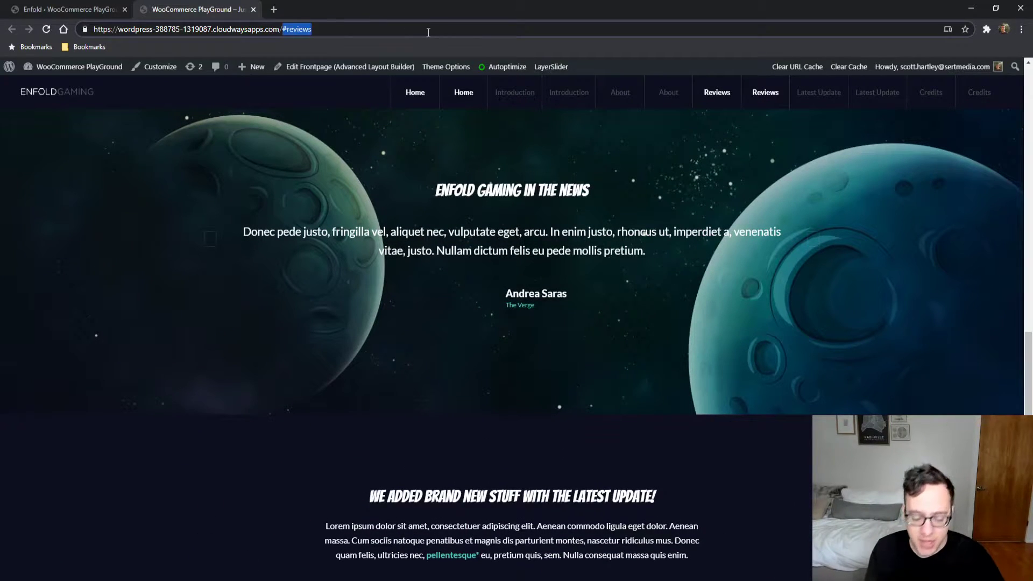
type("samepl-p")
key("BackSpace")
key("BackSpace")
key("BackSpace")
key("BackSpace")
key("BackSpace")
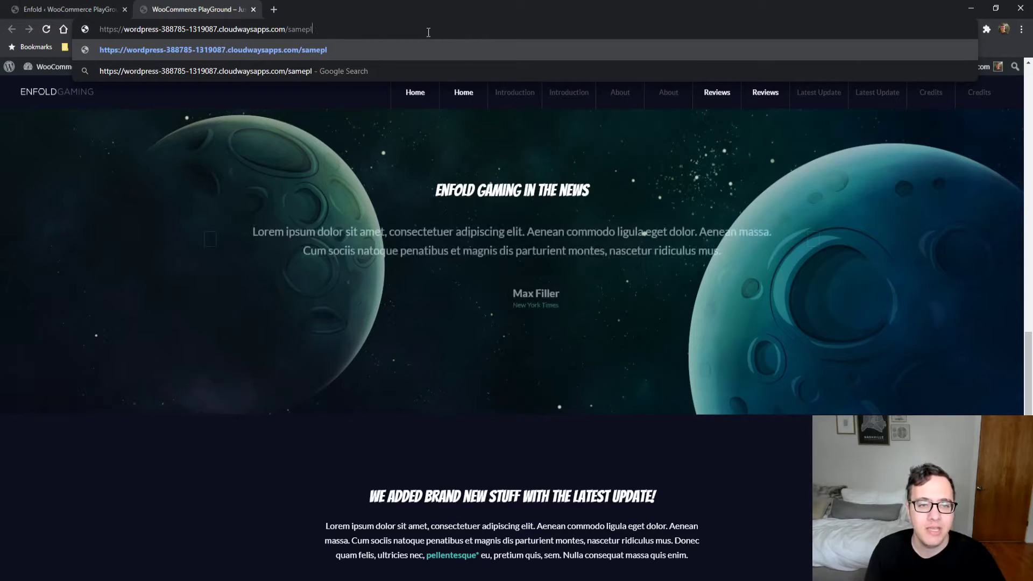
type("ple-page")
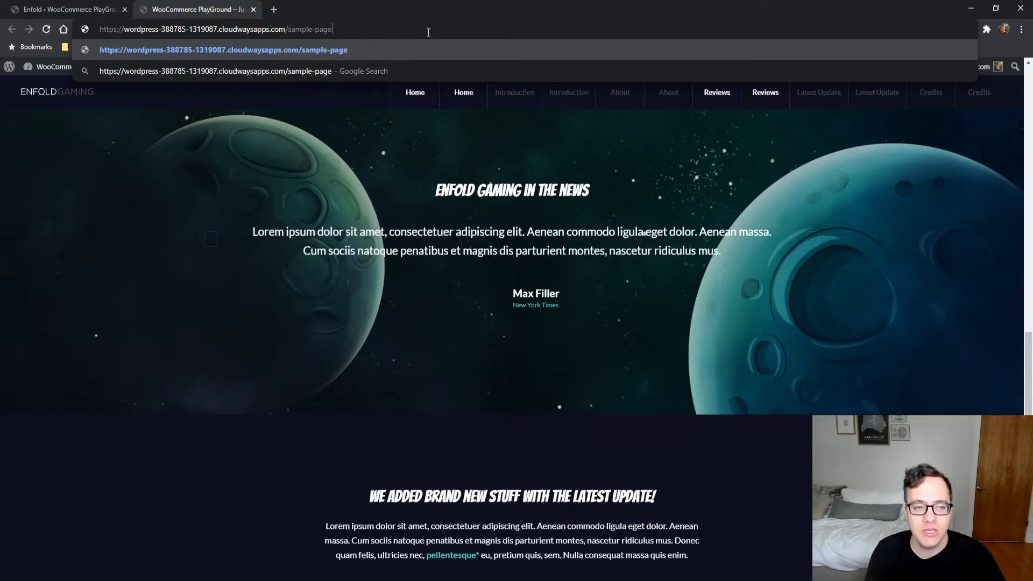
key("Return")
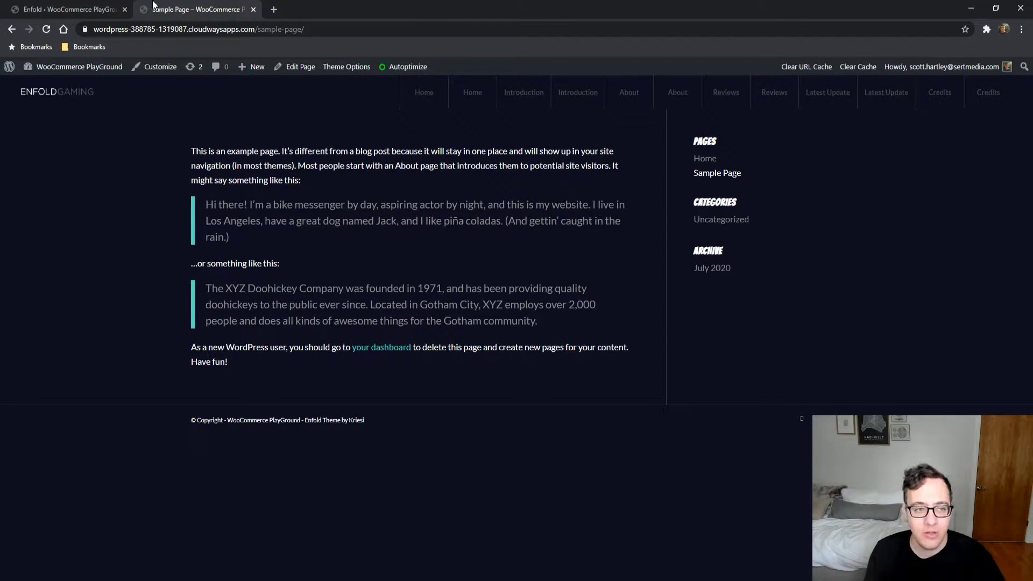
Review the Lightbox Modal Window option and preview the home page's trailer video in the lightbox, closing it again
left_click(116, 9)
scroll(278, 325, "down", 2)
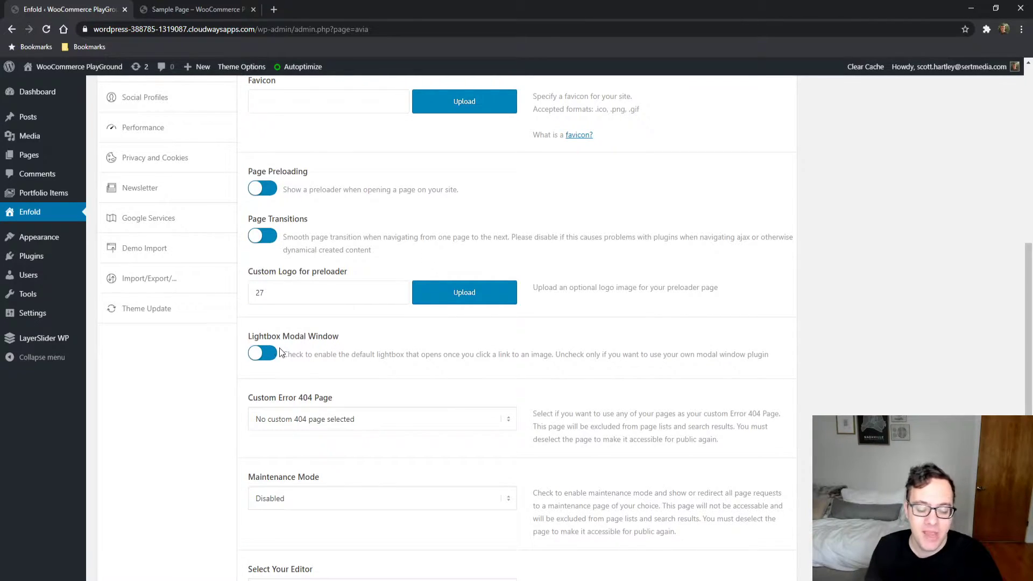
left_click(205, 9)
left_click(56, 102)
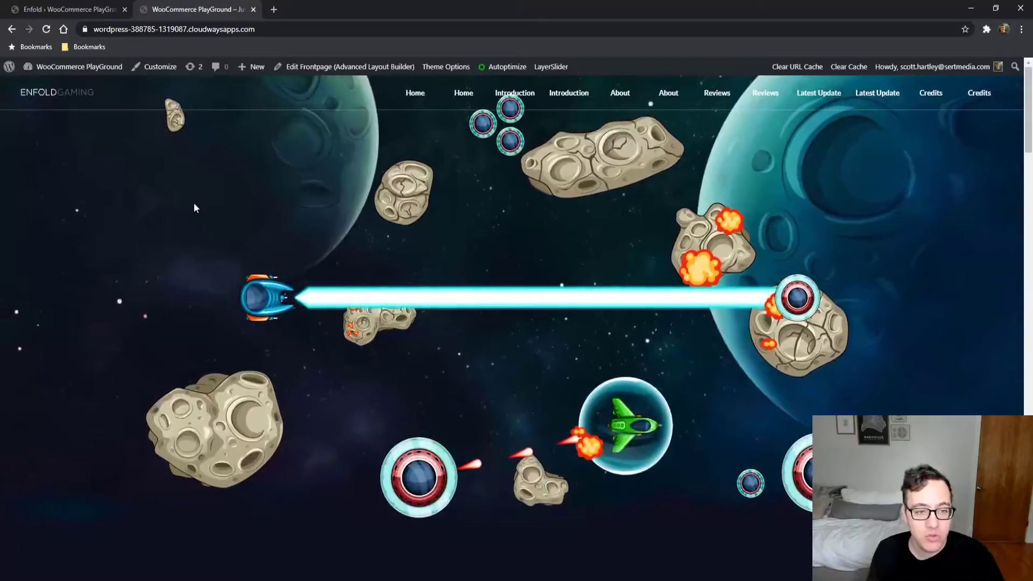
left_click(146, 131)
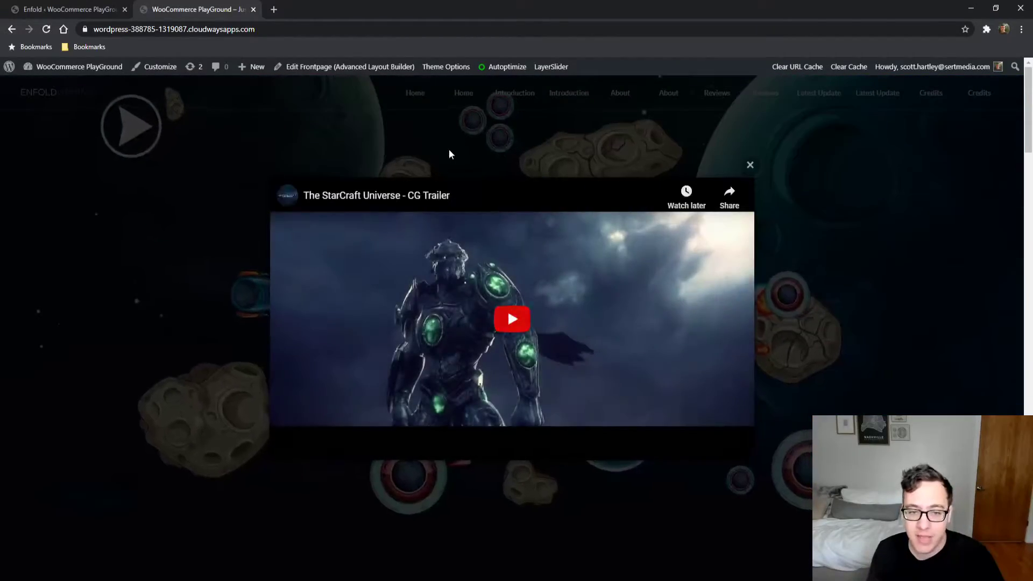
left_click(450, 143)
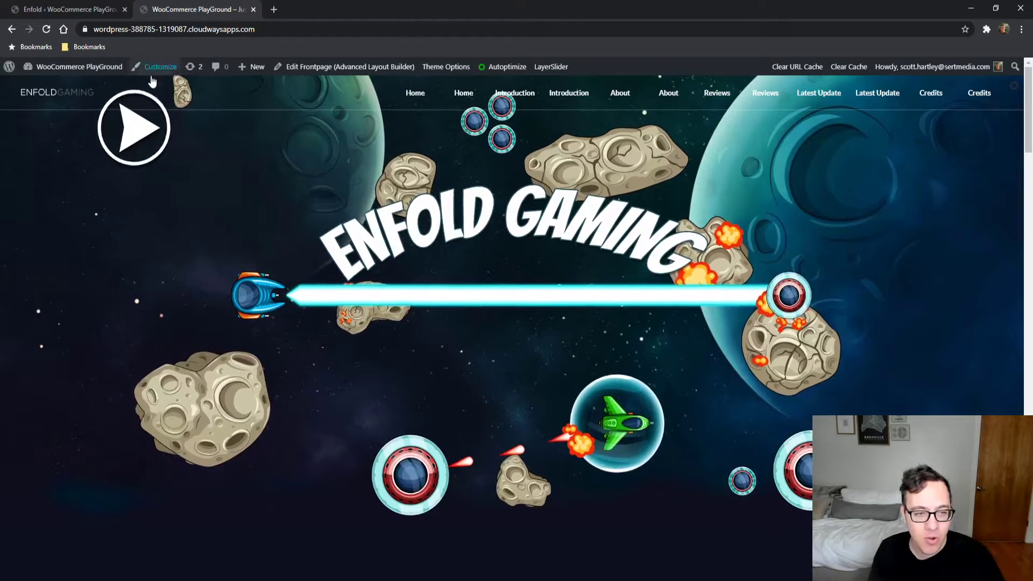
Examine the remaining theme options: custom 404 page, maintenance mode, editor choice and shortcode preprocessing
left_click(80, 9)
scroll(301, 226, "down", 3)
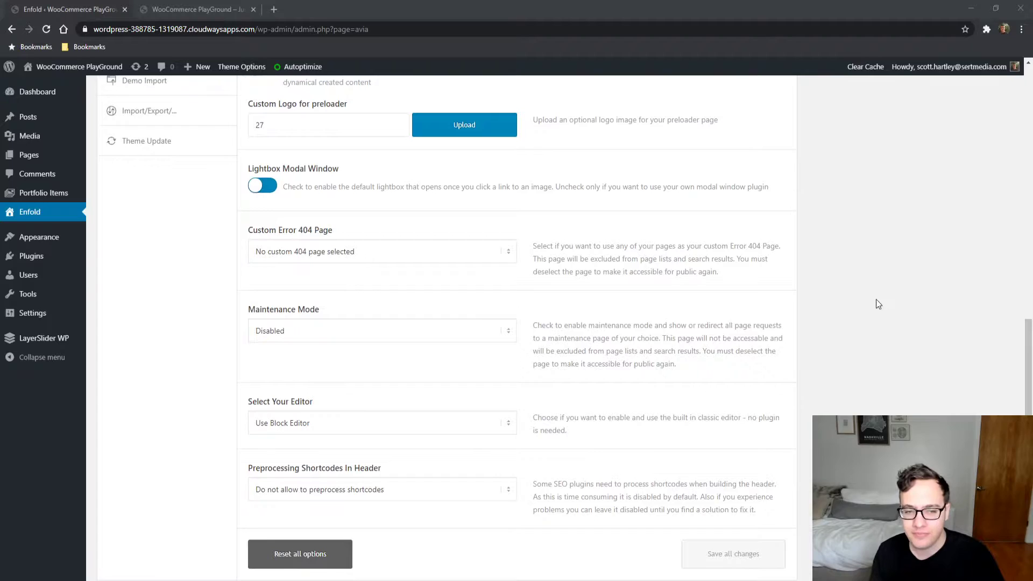
left_click(901, 297)
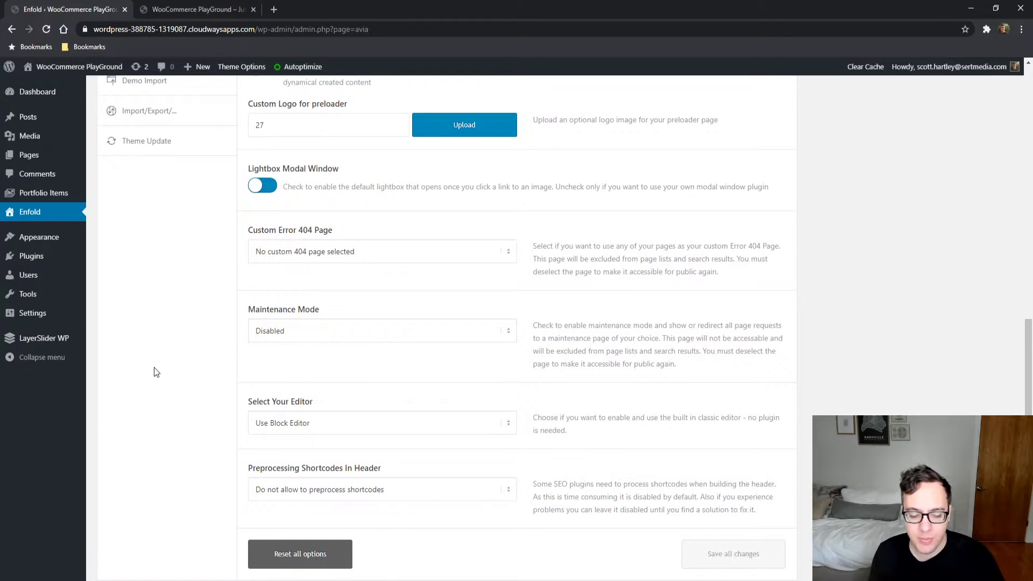
scroll(226, 479, "down", 1)
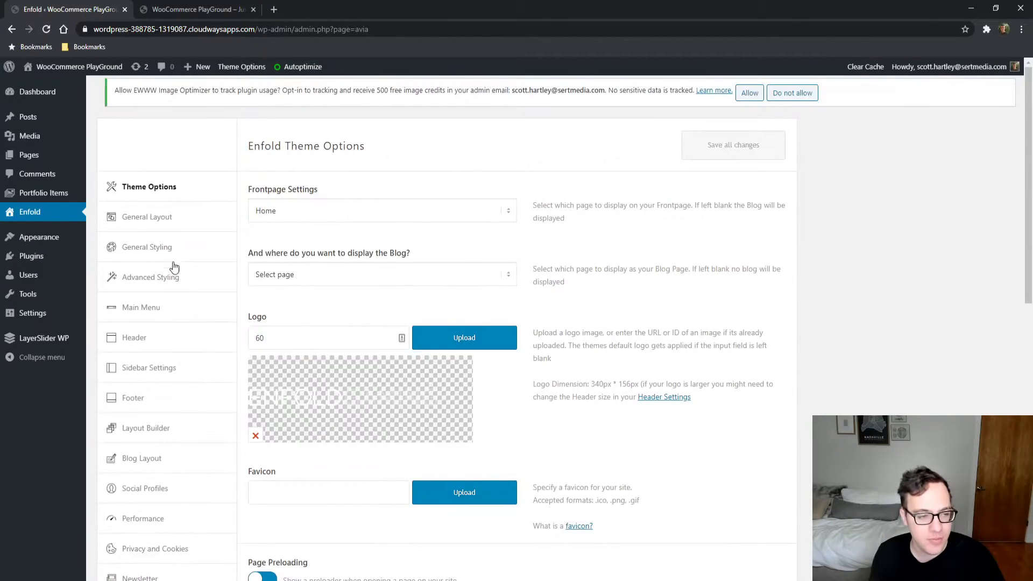
Open the General Layout options and compare the rough layout preview with the live front page's header
left_click(167, 222)
scroll(266, 387, "down", 2)
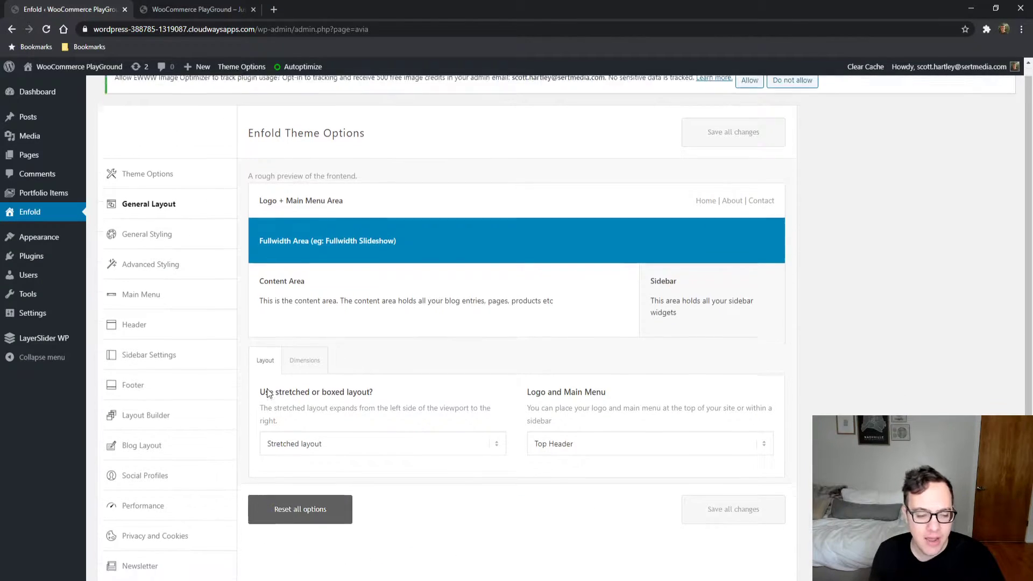
scroll(265, 387, "up", 2)
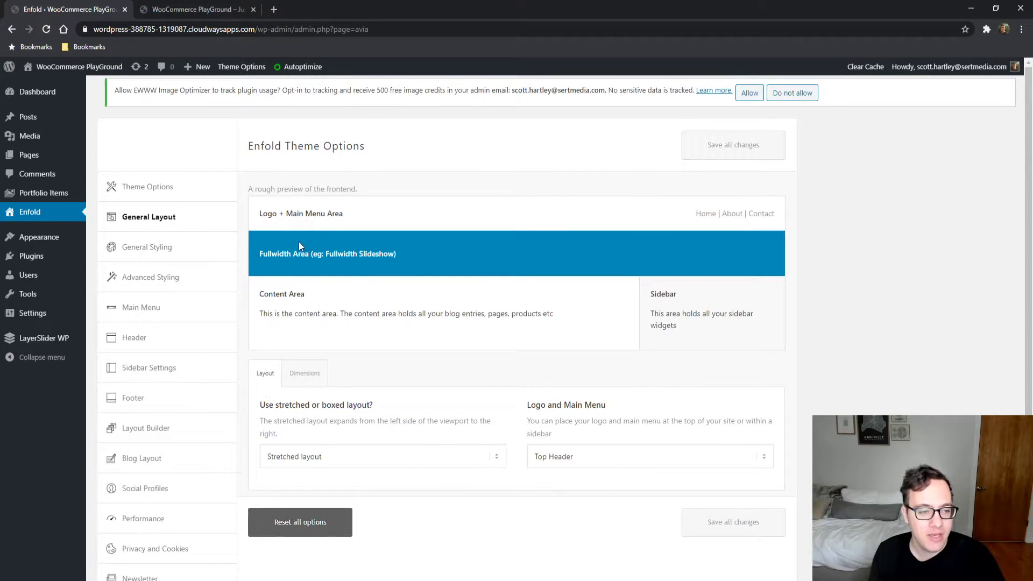
left_click_drag(311, 213, 781, 215)
left_click(386, 238)
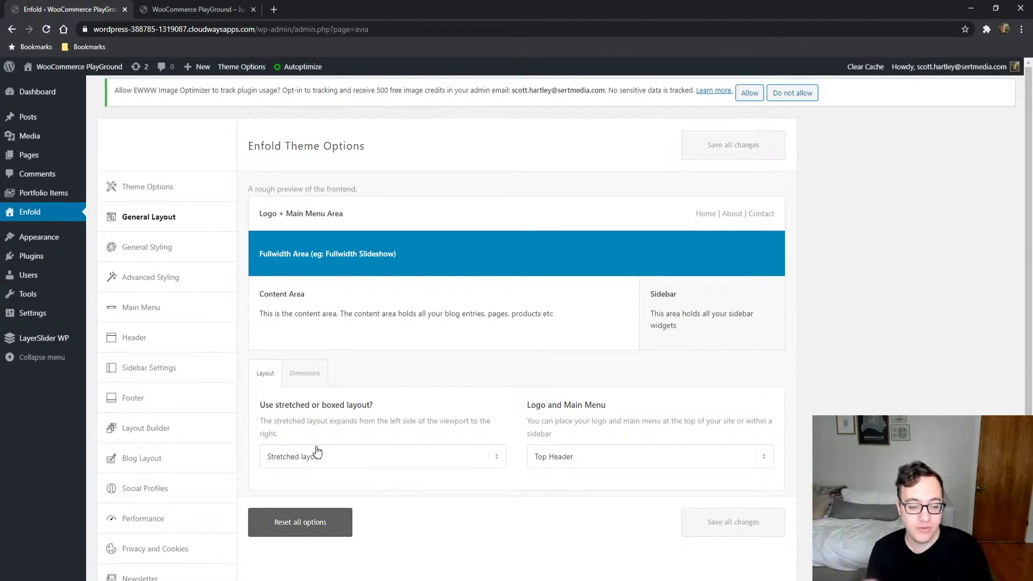
left_click(199, 9)
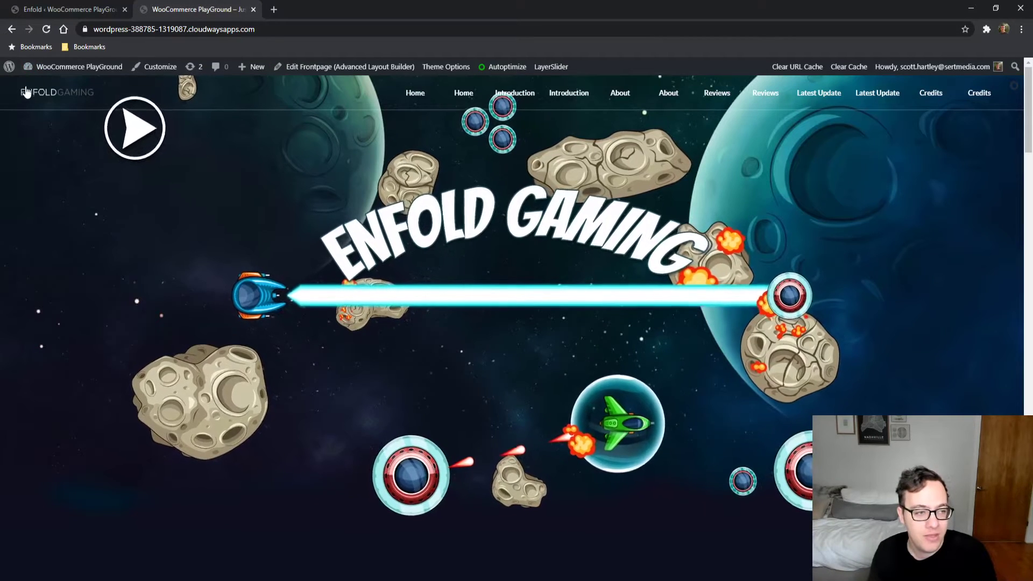
left_click(70, 9)
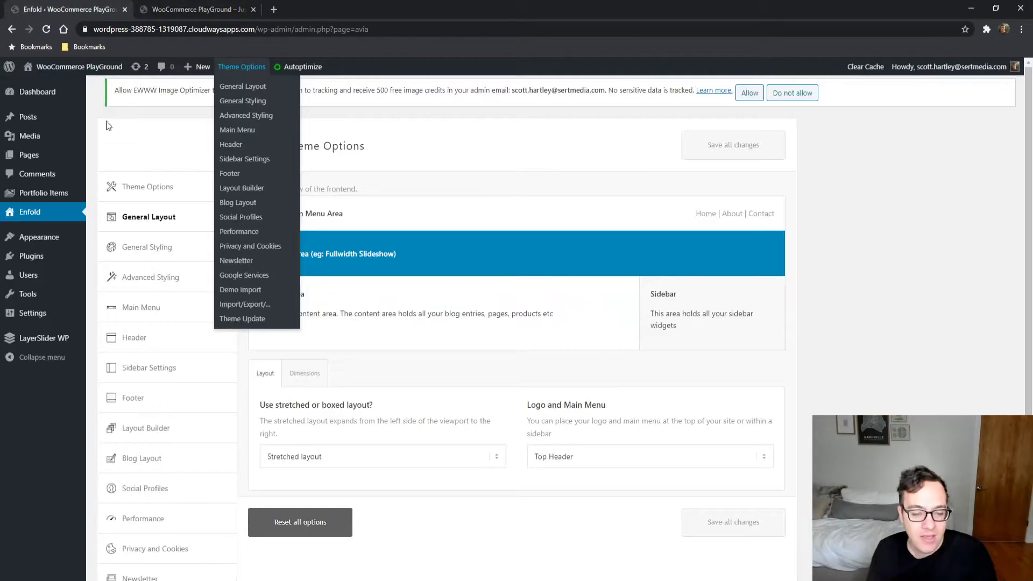
Preview the Boxed Layout option and set the site's layout type to Fixed Frame
left_click(388, 493)
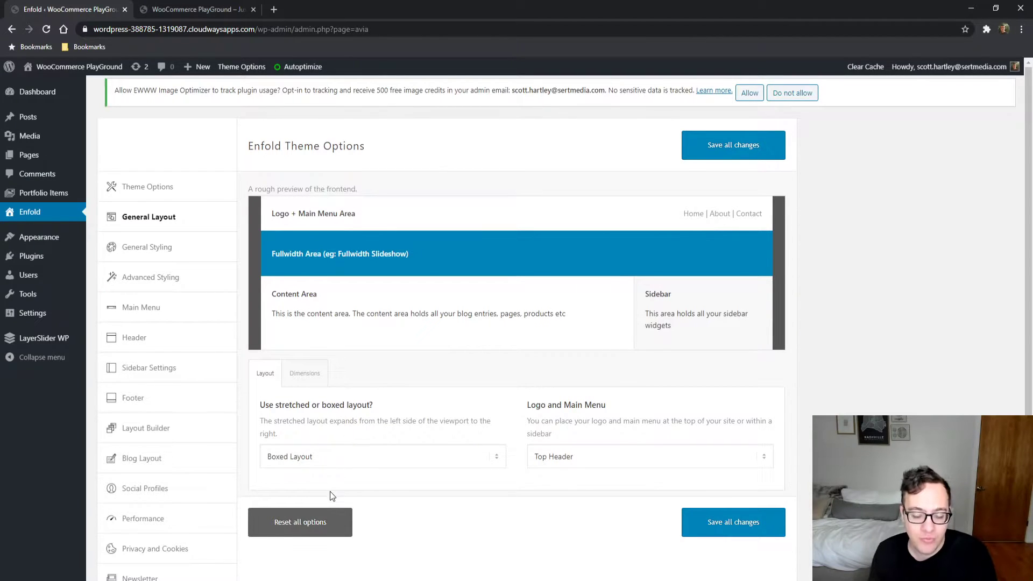
left_click(330, 468)
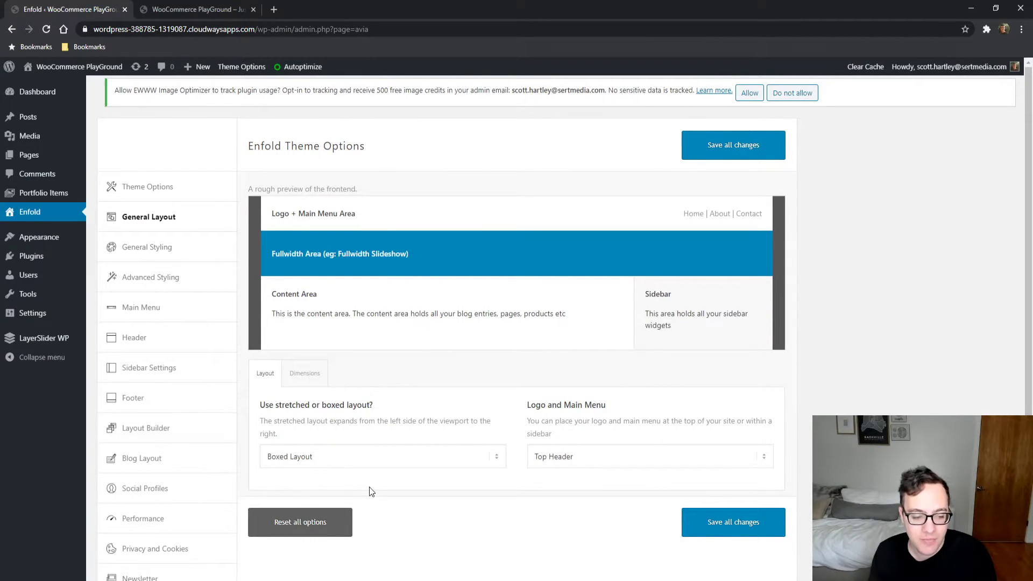
left_click(368, 492)
left_click(350, 474)
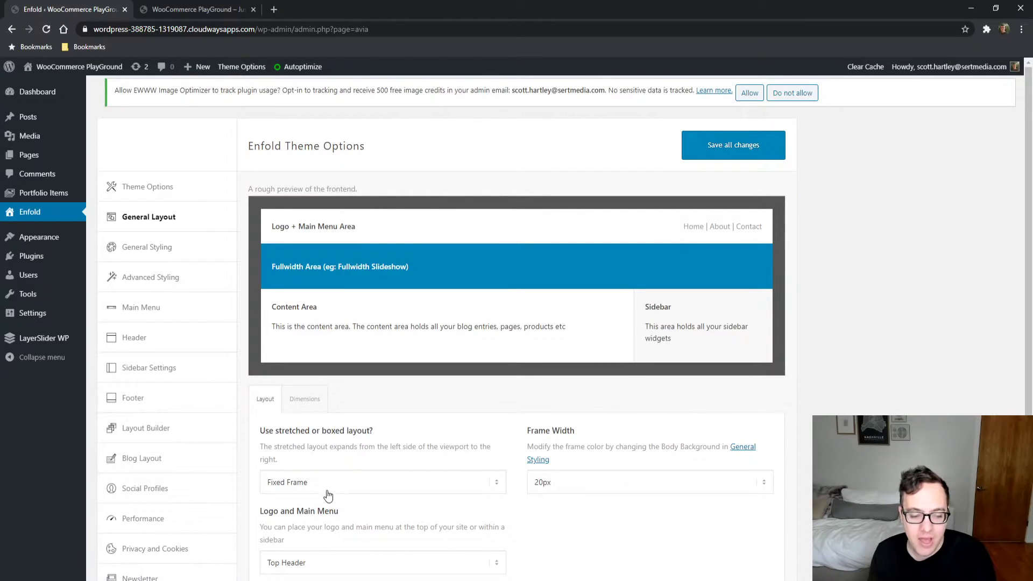
Compare the Boxed Layout and Fixed Frame options in the rough preview and set the site's layout type to Stretched layout
left_click(321, 495)
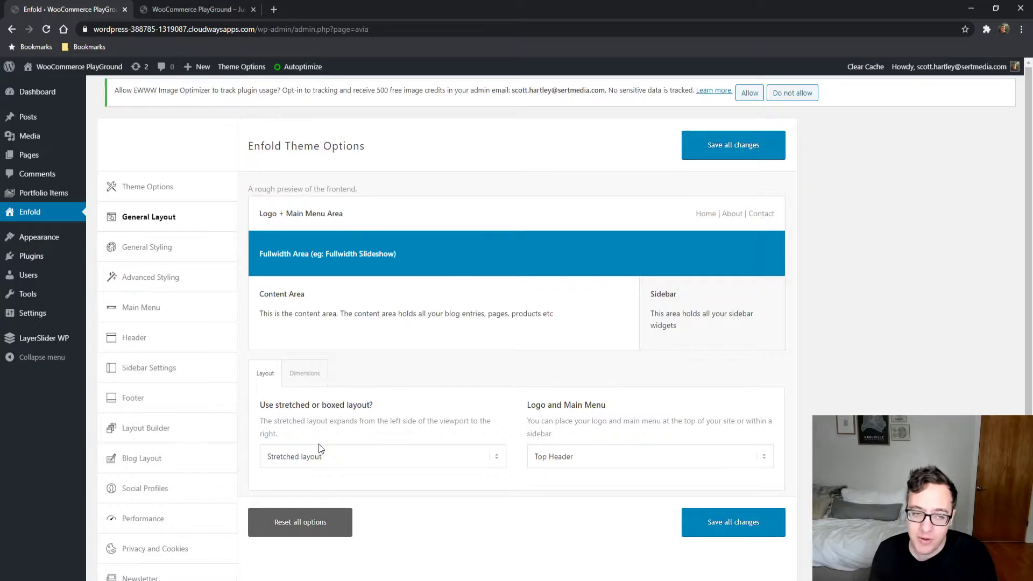
left_click(358, 457)
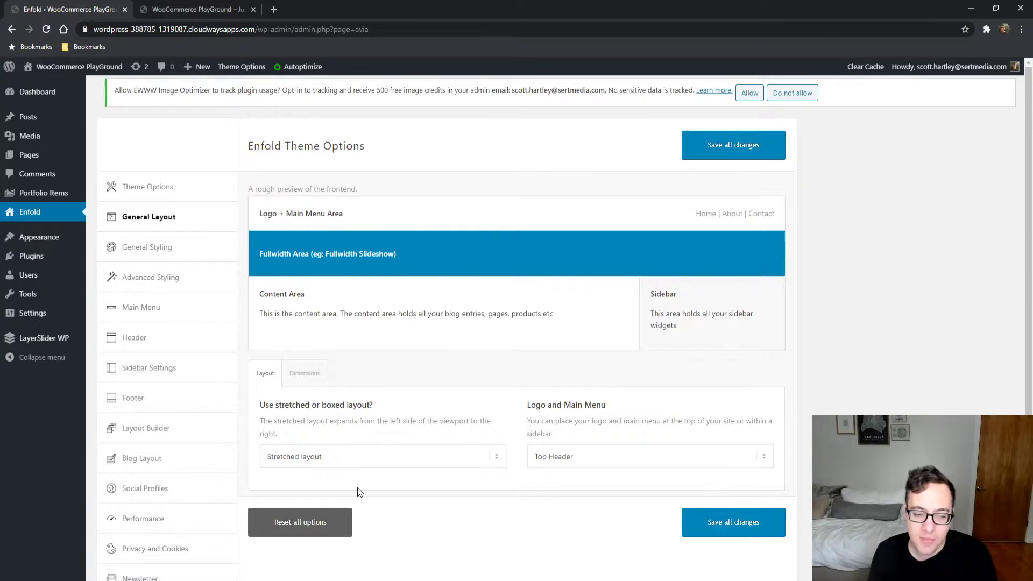
left_click(358, 488)
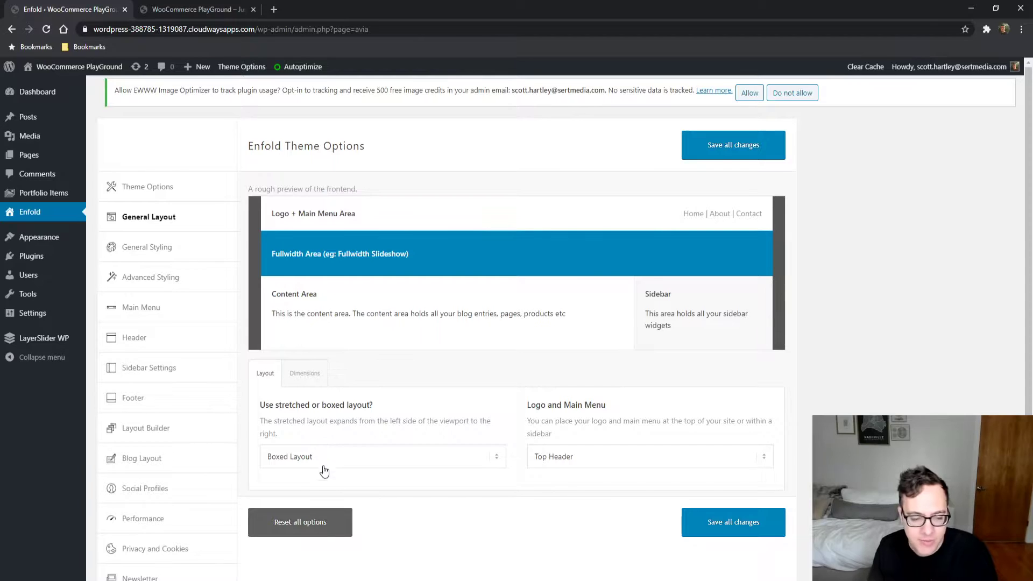
left_click(324, 493)
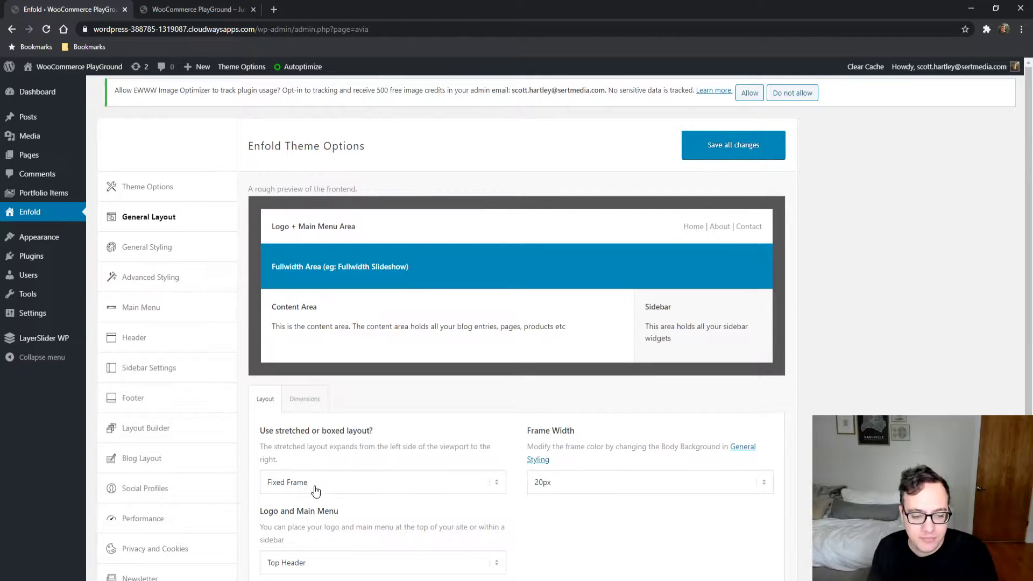
left_click(311, 486)
left_click(309, 499)
Review the layout's Dimensions settings, including maximum container width and content/sidebar ratio, and check them against the live front page
left_click(311, 379)
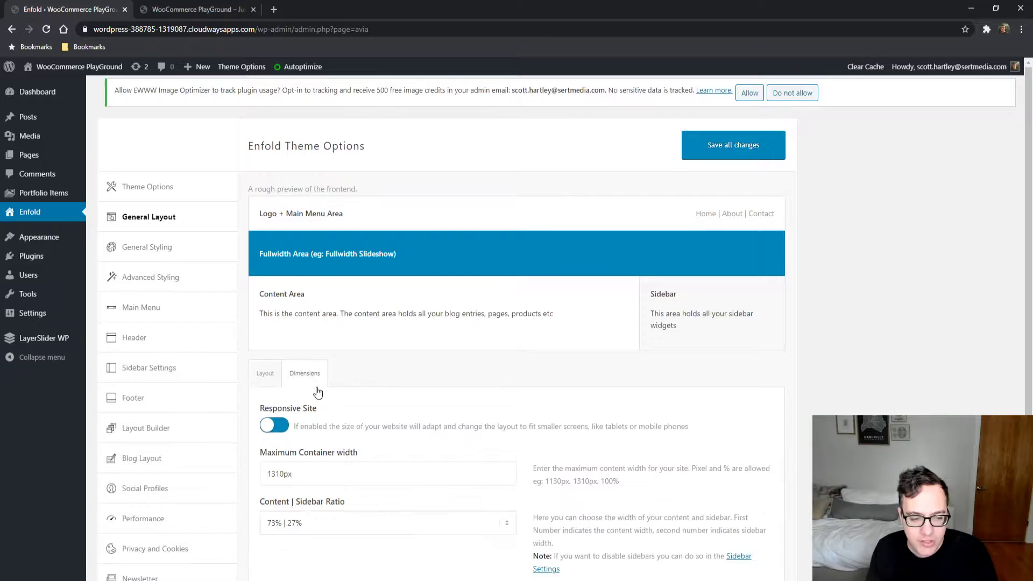
scroll(430, 396, "down", 3)
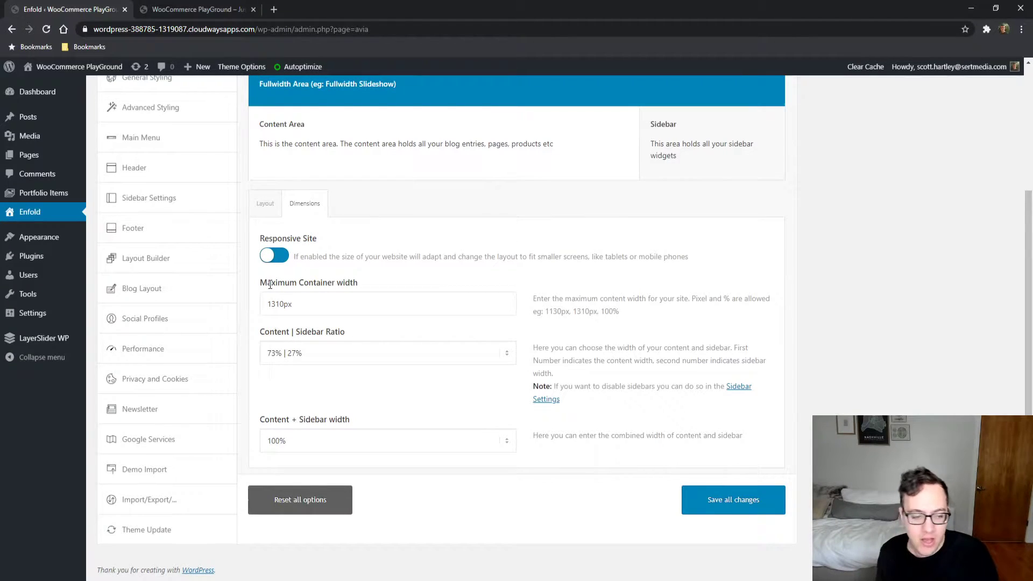
left_click(194, 9)
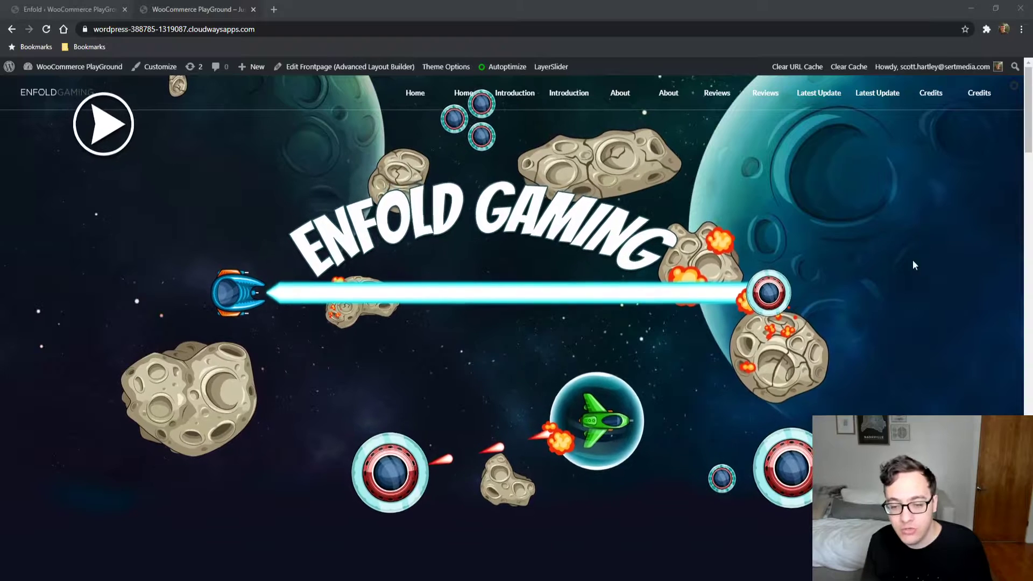
left_click(54, 6)
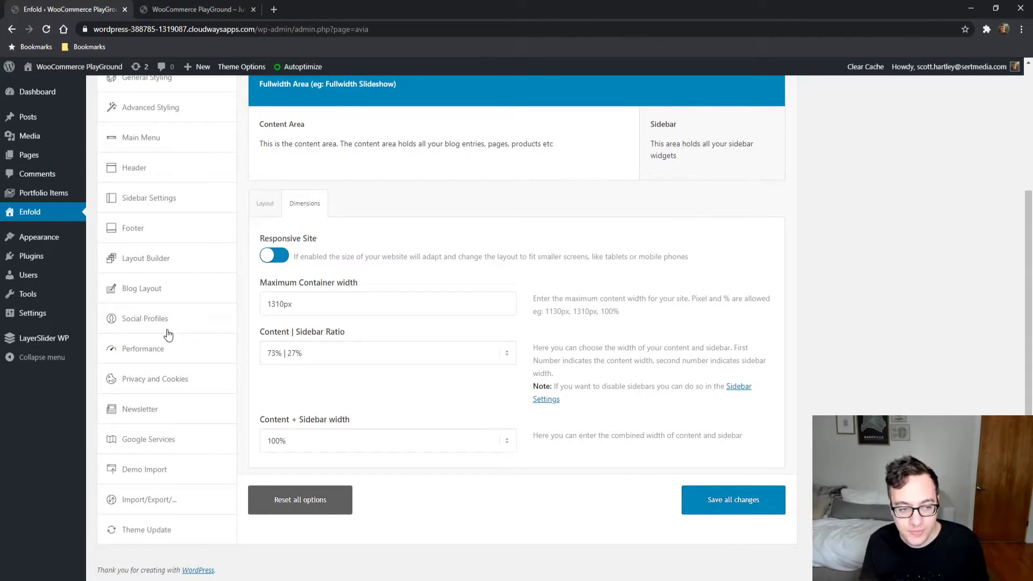
Open the General Styling options and examine the heading, body and default font size settings
scroll(148, 215, "up", 1)
left_click(168, 136)
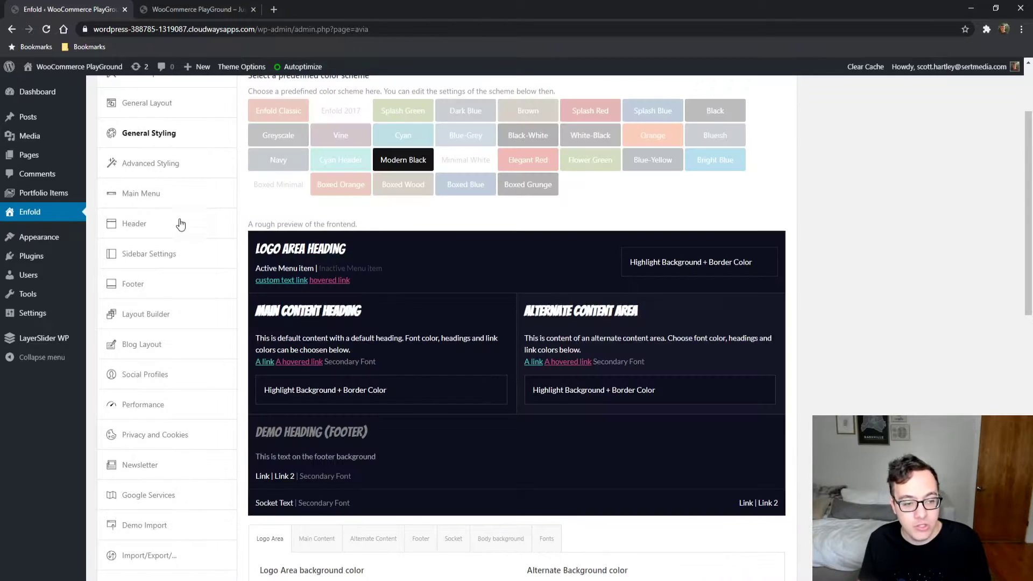
scroll(204, 296, "up", 2)
scroll(200, 313, "down", 4)
scroll(202, 312, "down", 2)
left_click(544, 373)
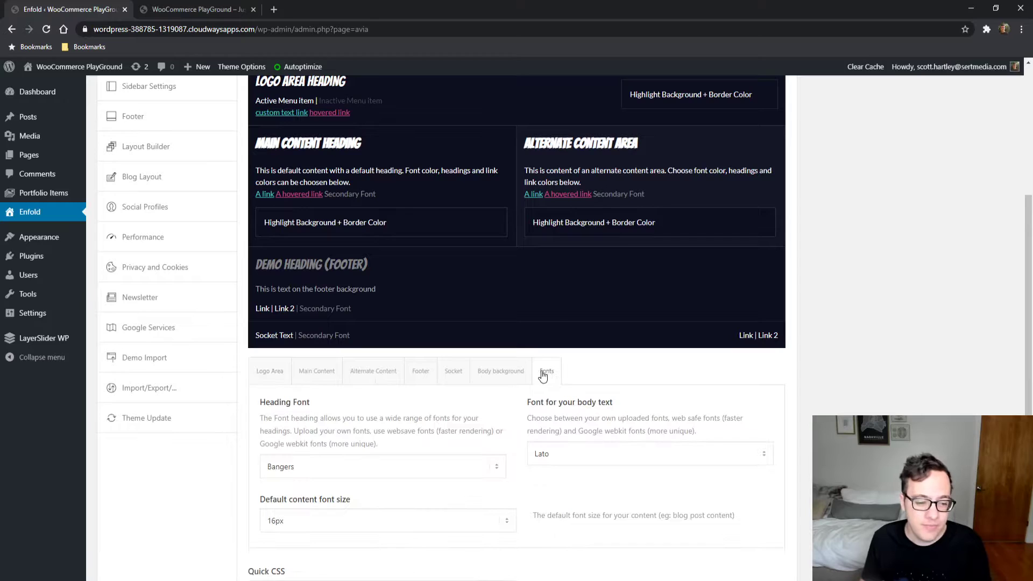
scroll(517, 375, "down", 2)
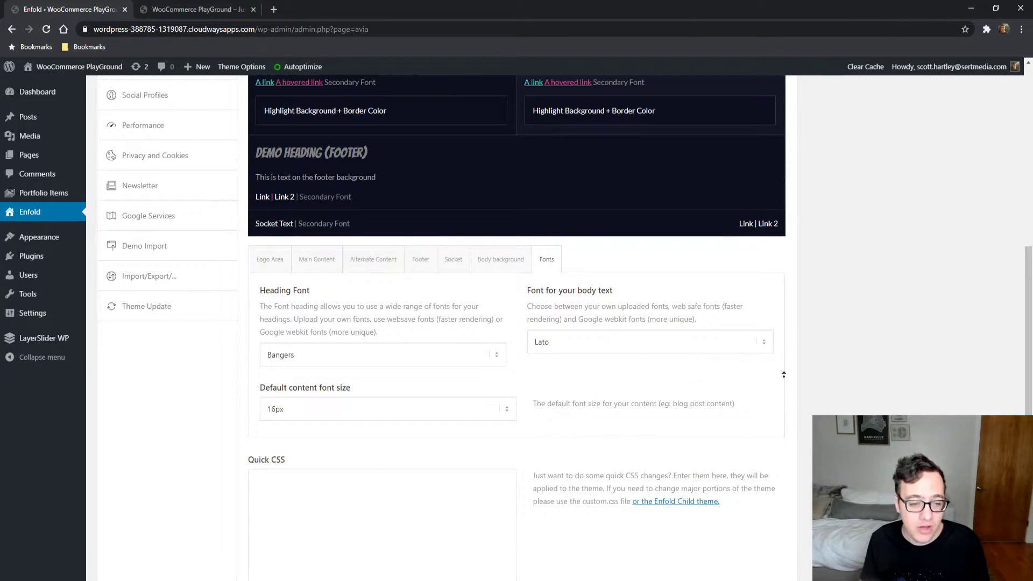
Look over the predefined color schemes and compare them with the live front page
scroll(784, 385, "up", 8)
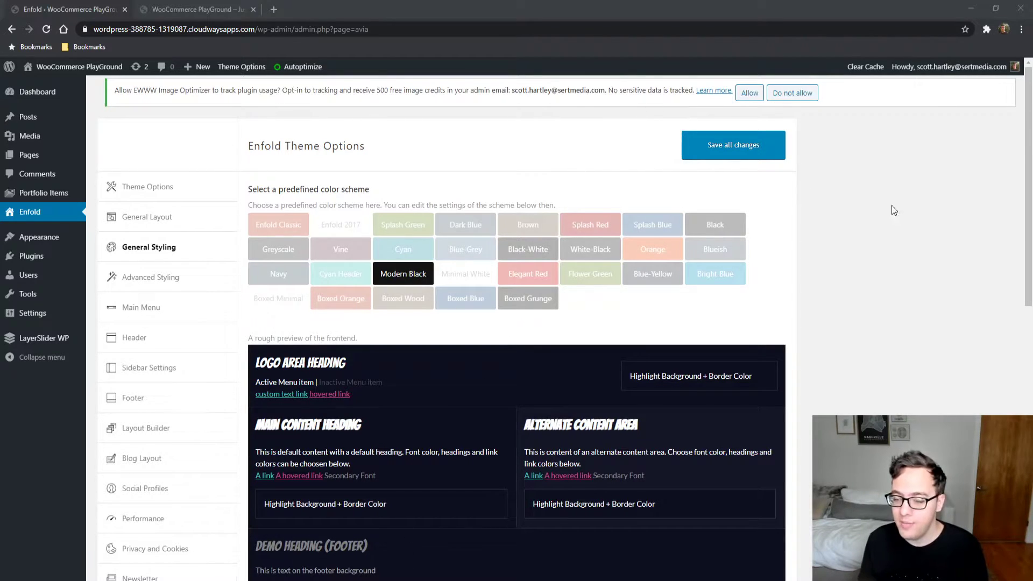
left_click(912, 192)
left_click(197, 9)
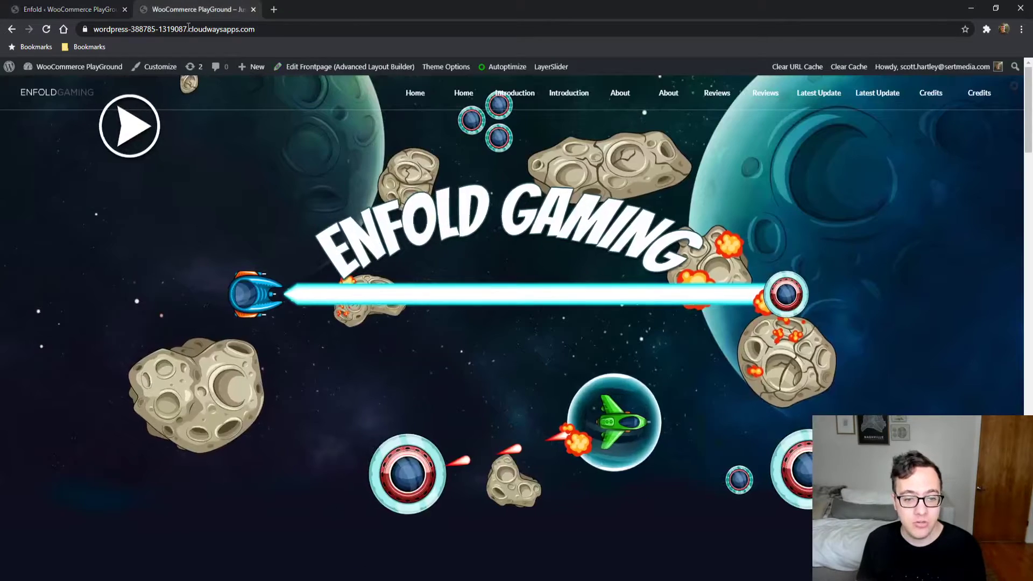
left_click(70, 9)
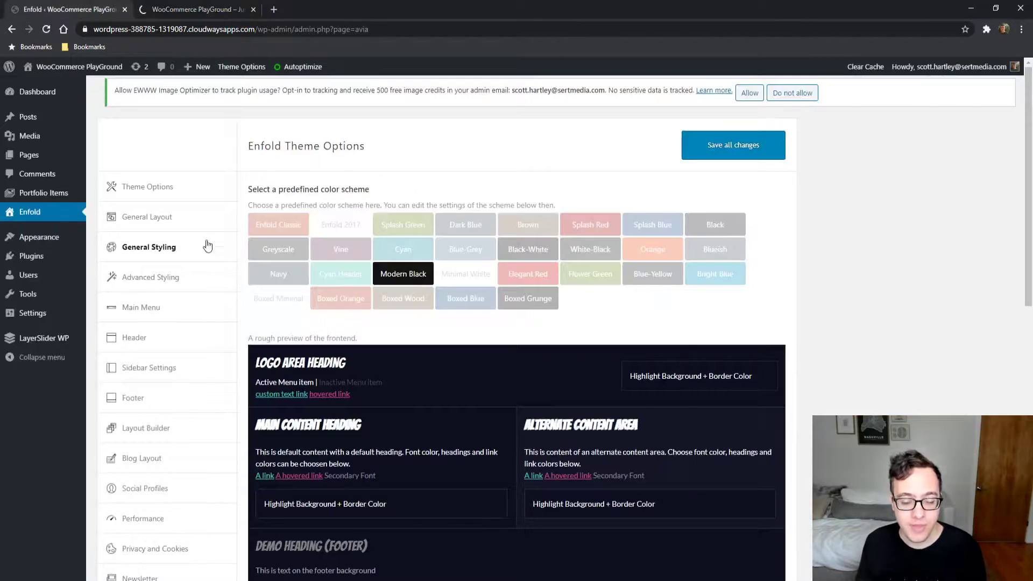
Examine the Logo Area styling: its color fields, the heading color picker and the background image option
scroll(431, 360, "down", 2)
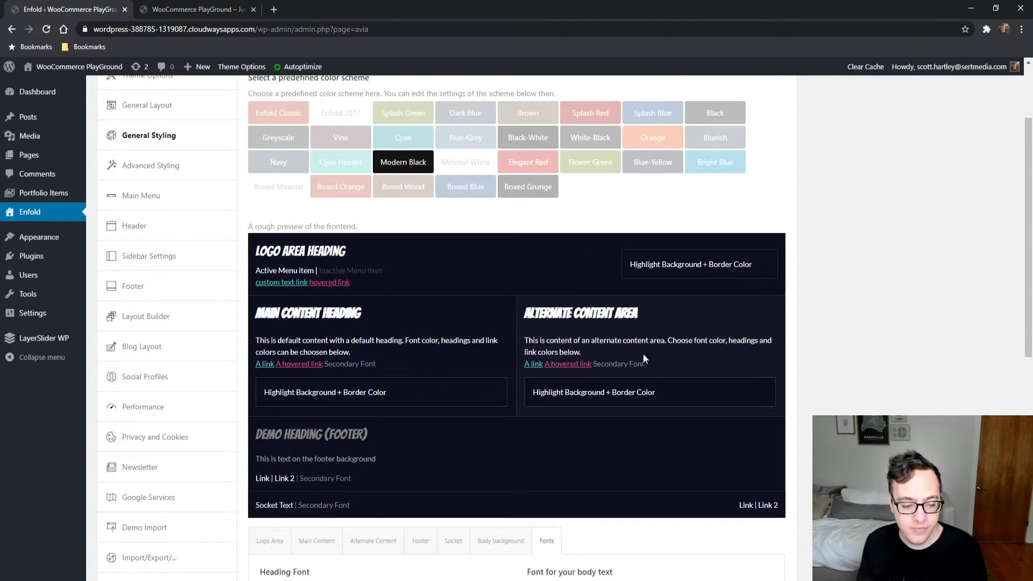
scroll(635, 359, "down", 4)
left_click(282, 315)
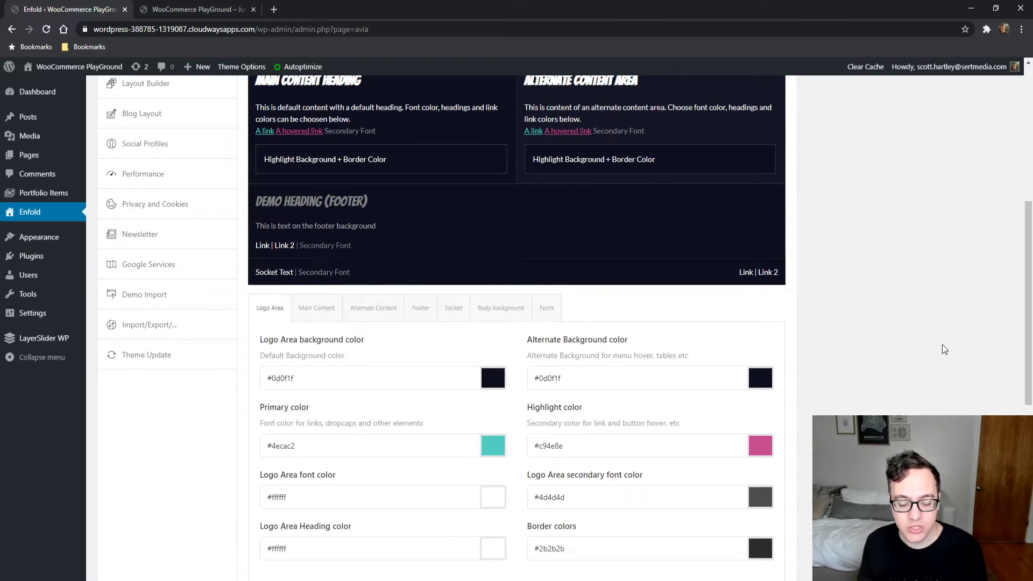
scroll(892, 375, "down", 4)
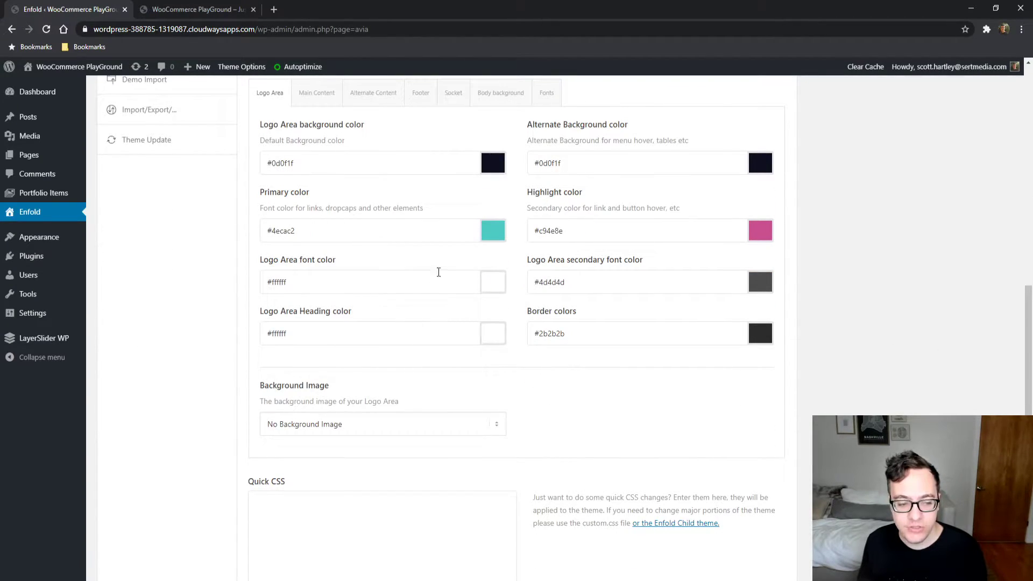
left_click_drag(583, 330, 519, 335)
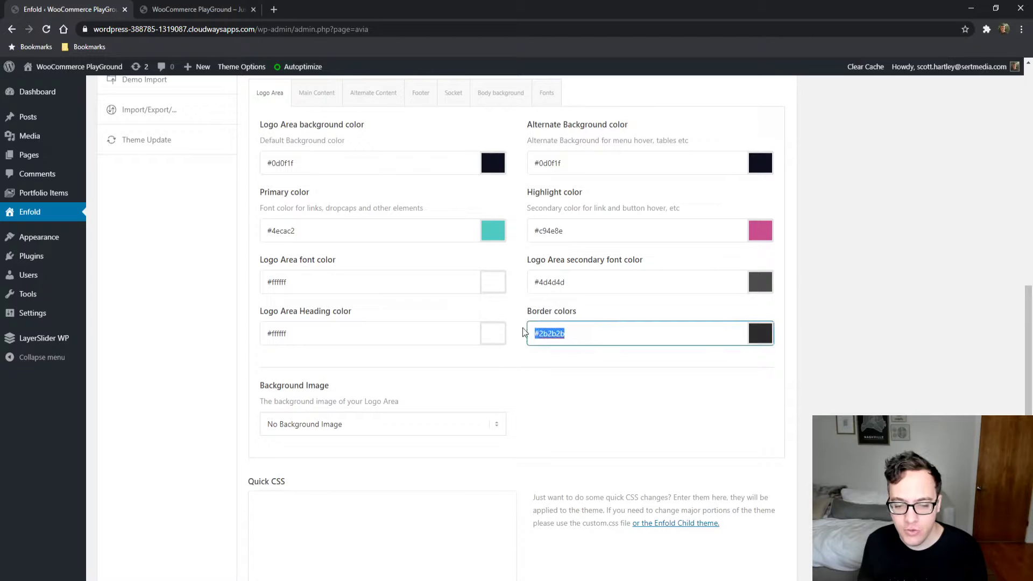
left_click(492, 334)
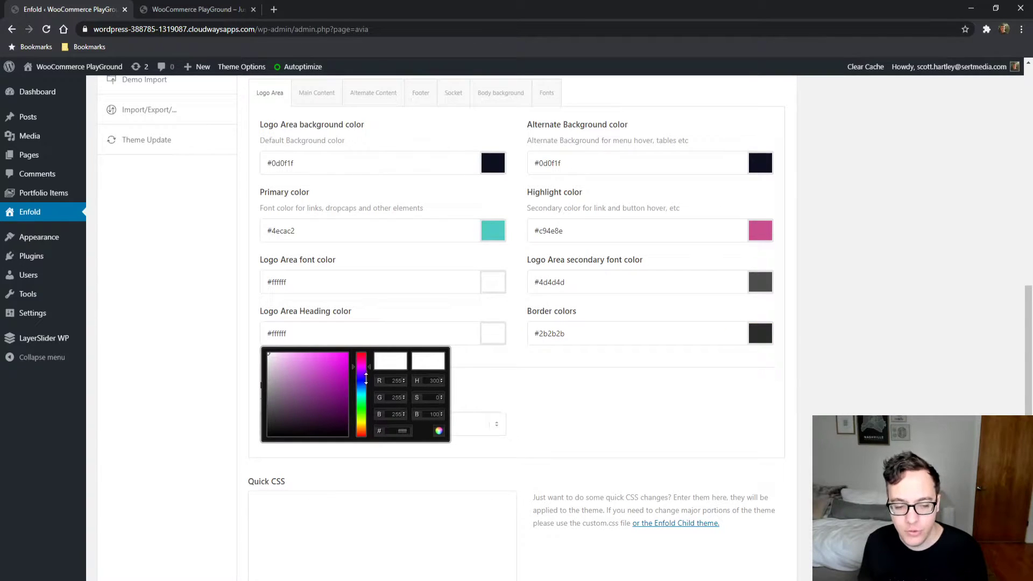
left_click(589, 416)
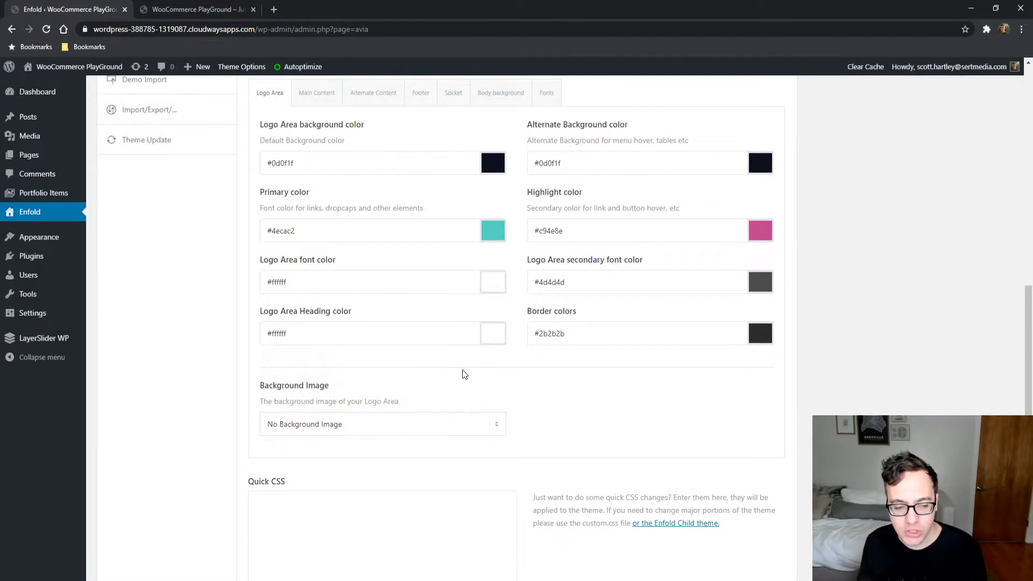
left_click_drag(397, 336, 249, 334)
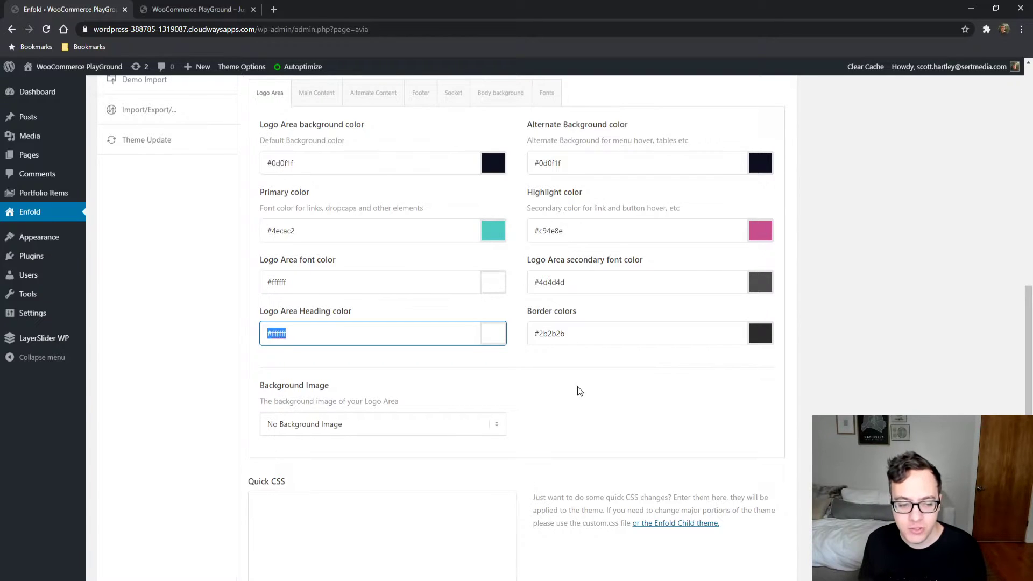
left_click(420, 429)
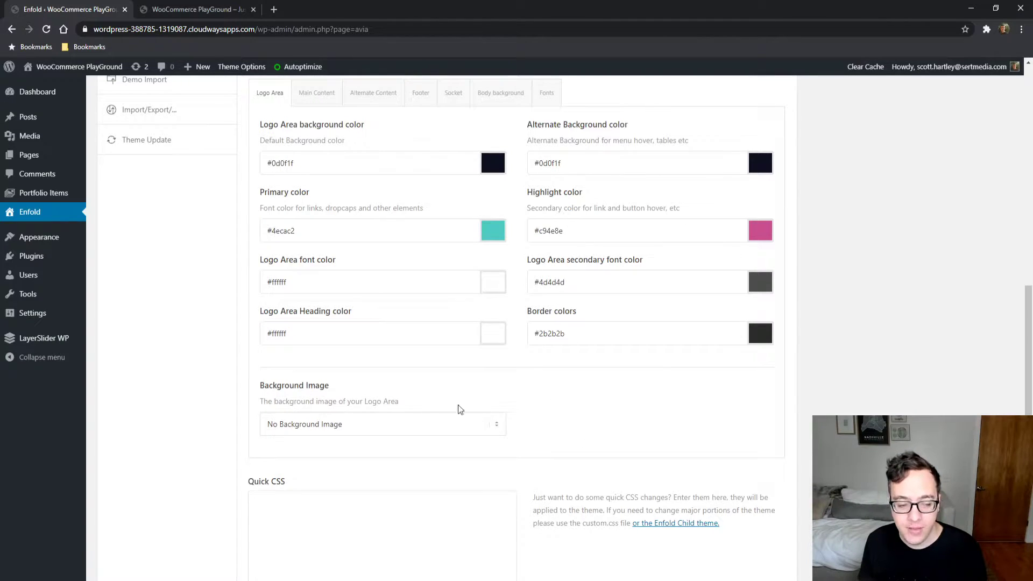
left_click_drag(422, 405, 272, 398)
Review the Main Content and Alternate Content color and background image options
scroll(262, 330, "up", 1)
left_click(317, 267)
middle_click(223, 440)
scroll(223, 440, "down", 1)
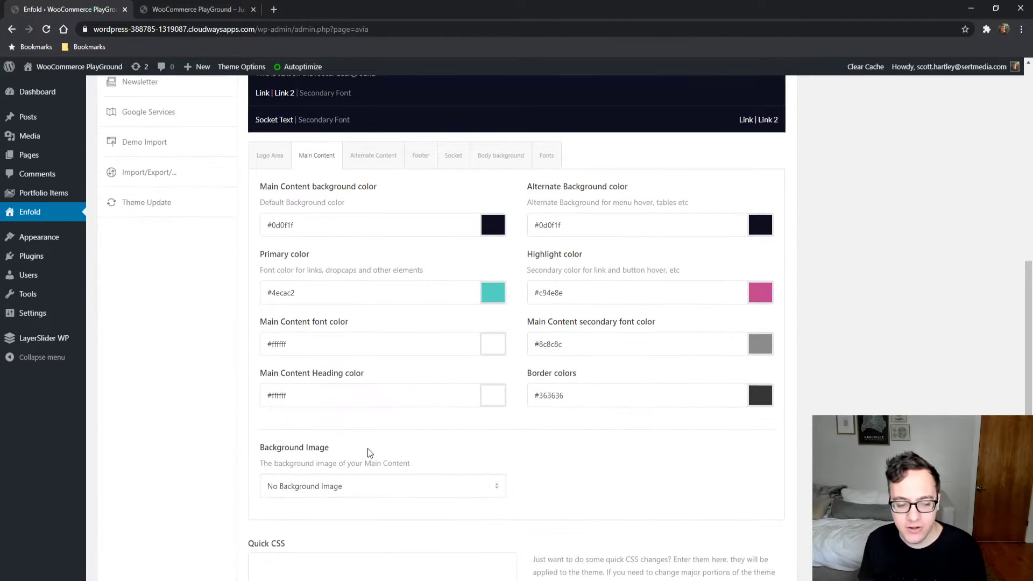
left_click(382, 163)
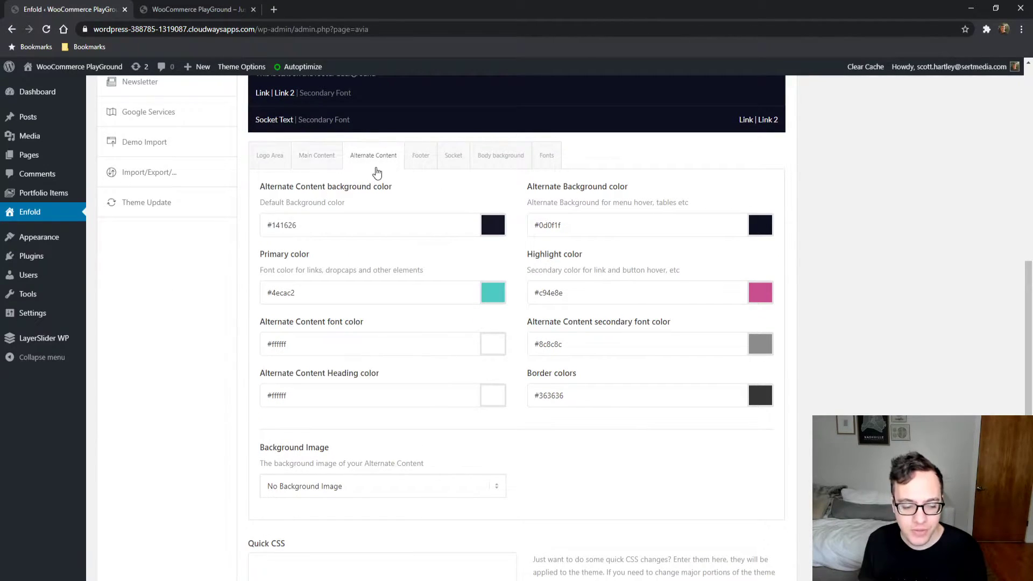
scroll(313, 345, "down", 2)
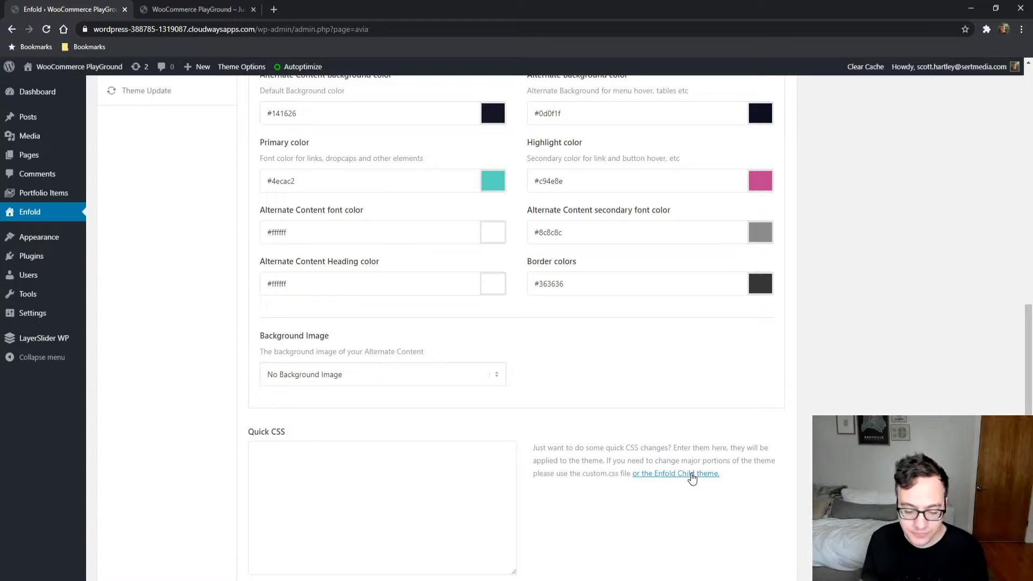
Examine the Footer color and background image options alongside the rough frontend preview
scroll(586, 430, "up", 9)
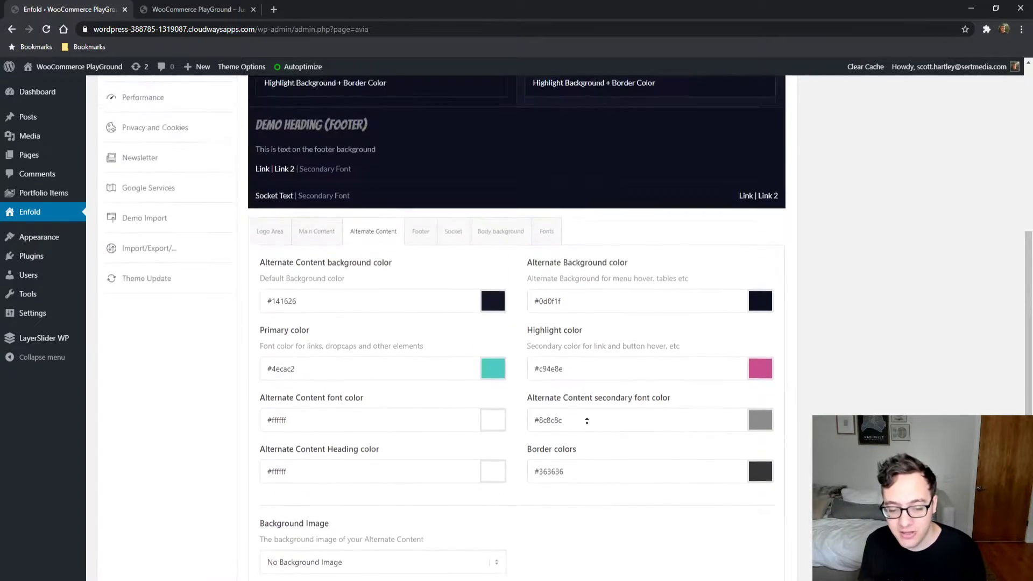
scroll(483, 338, "down", 2)
left_click(425, 436)
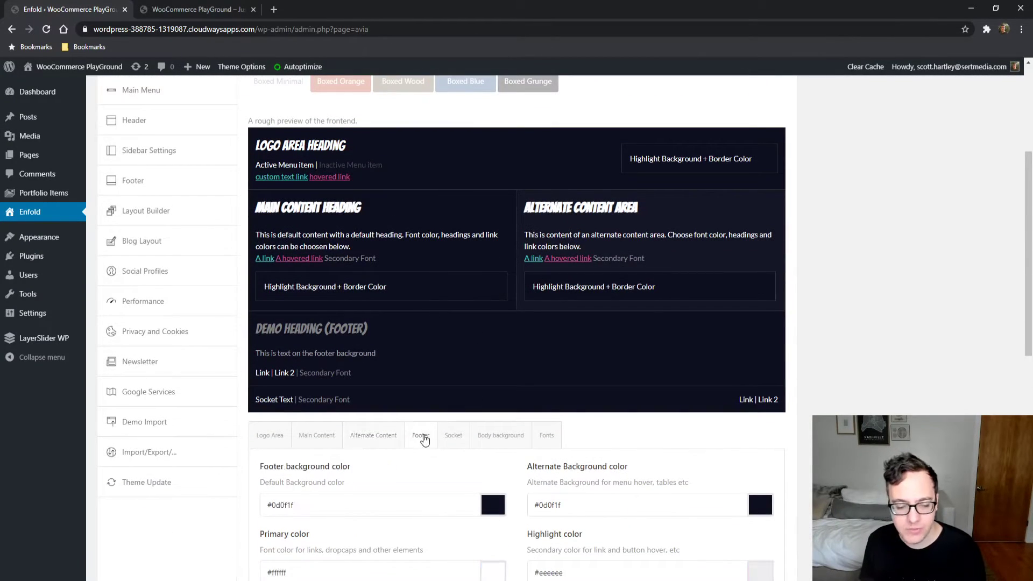
scroll(234, 482, "down", 7)
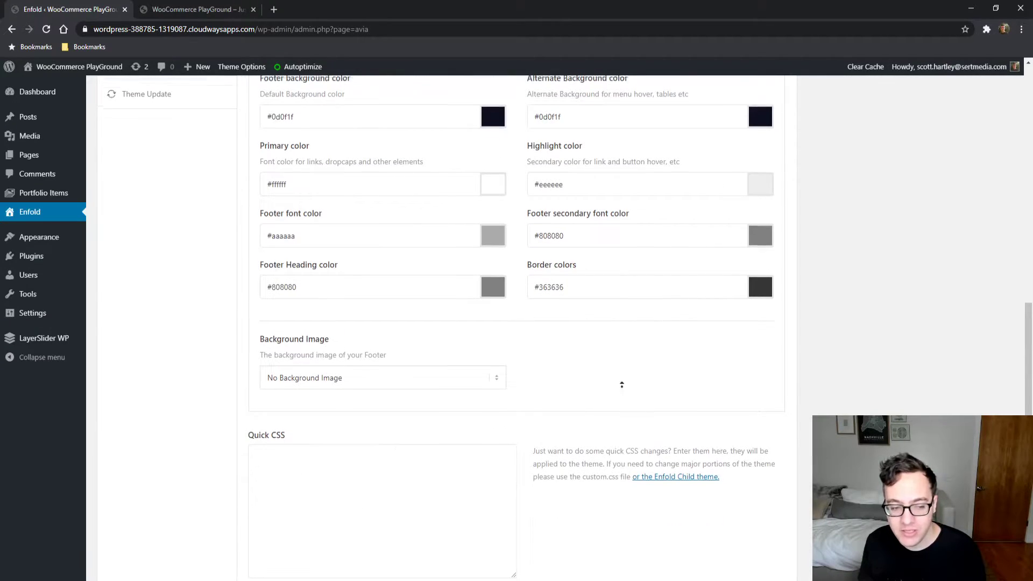
Locate the socket in the rough frontend preview and review the Socket color options
scroll(618, 360, "up", 10)
scroll(619, 363, "down", 1)
scroll(619, 363, "down", 4)
left_click(456, 377)
scroll(699, 339, "down", 3)
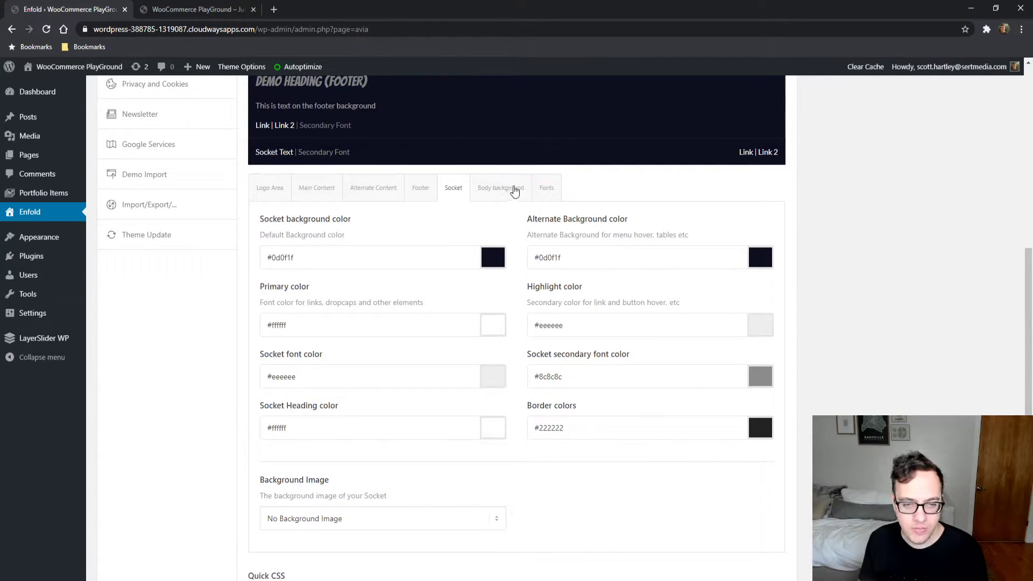
Open the Body background options and read the notice about their layout requirement
left_click(518, 193)
left_click(541, 195)
left_click(504, 192)
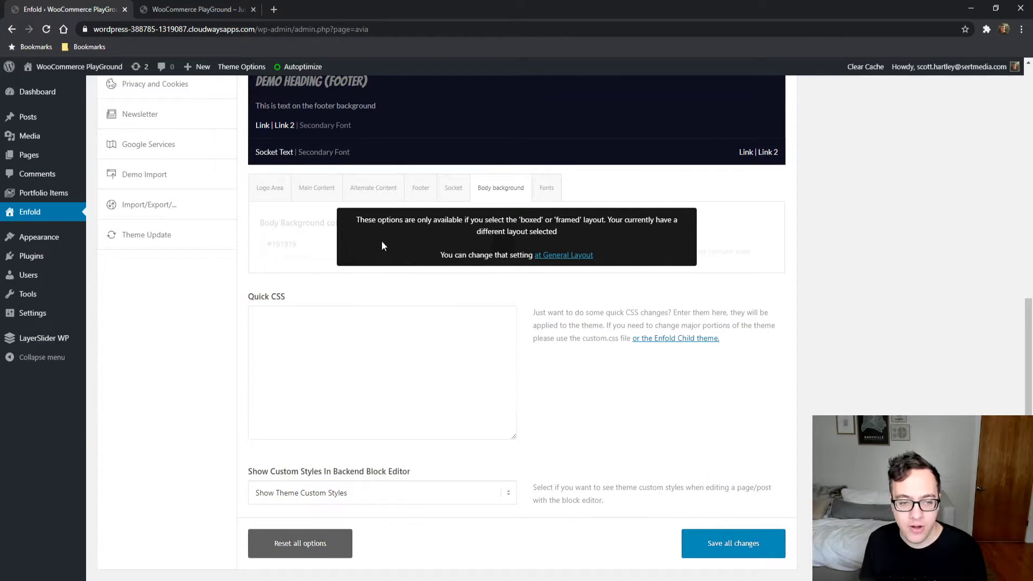
left_click_drag(389, 220, 623, 233)
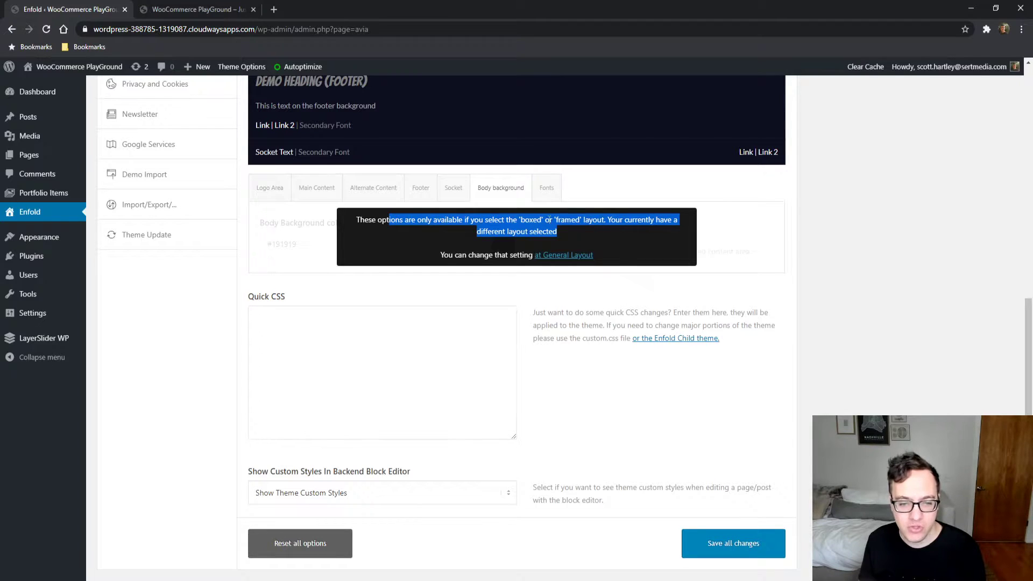
Return to the Fonts settings and look over the Quick CSS and block editor custom styles options
left_click(547, 191)
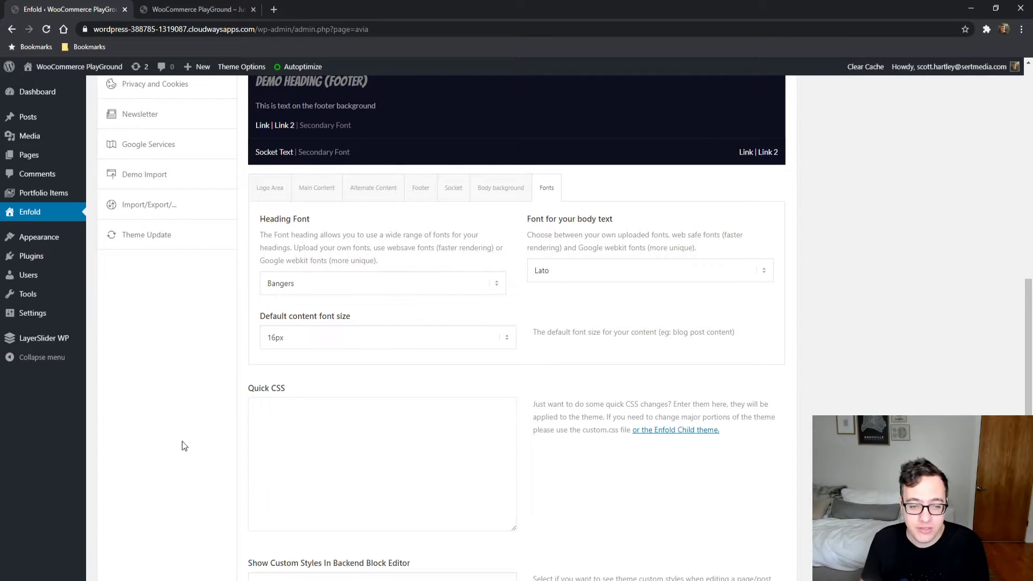
scroll(185, 453, "up", 1)
scroll(178, 441, "down", 3)
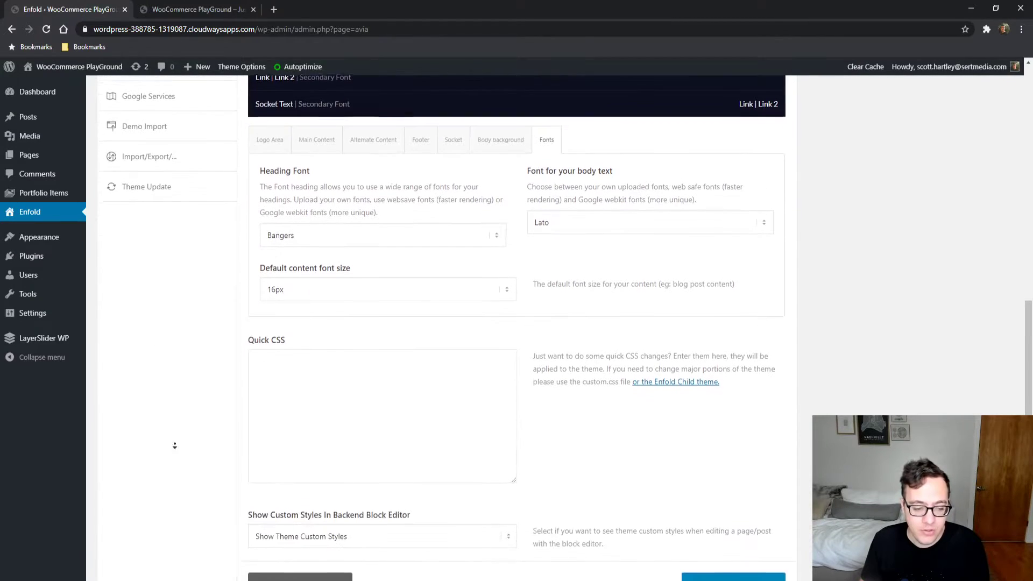
Open the Advanced Styling options and examine the custom underline tag and Linked Image Overlay styling entries
scroll(171, 430, "up", 10)
left_click(142, 277)
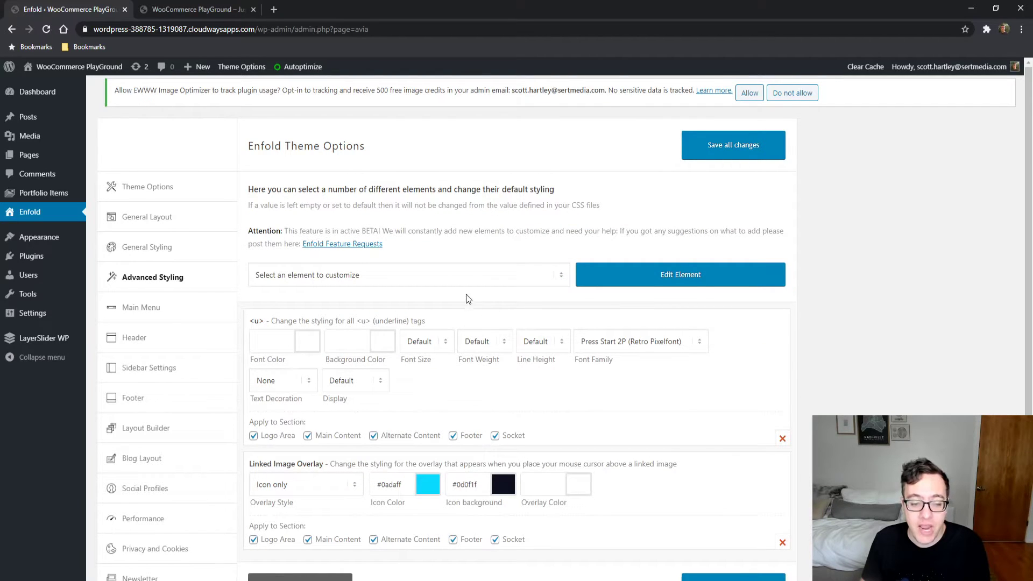
mouse_move(1028, 207)
left_mouse_down()
mouse_move(1028, 278)
mouse_move(1022, 214)
left_mouse_up()
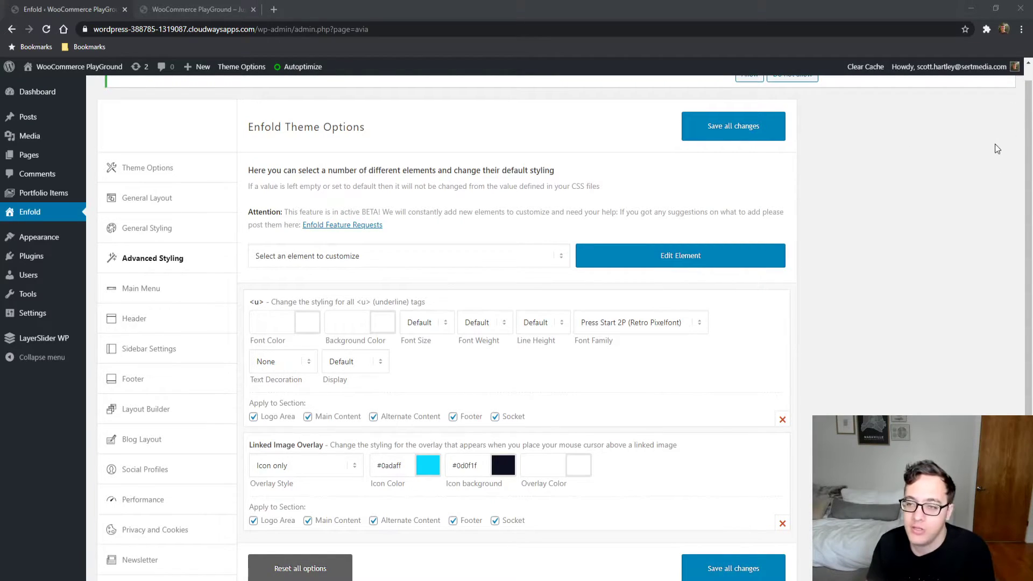
Open the Main Menu options and look over the general menu settings below the layout preview
left_click(423, 225)
left_click(139, 288)
scroll(280, 267, "down", 1)
scroll(279, 268, "down", 5)
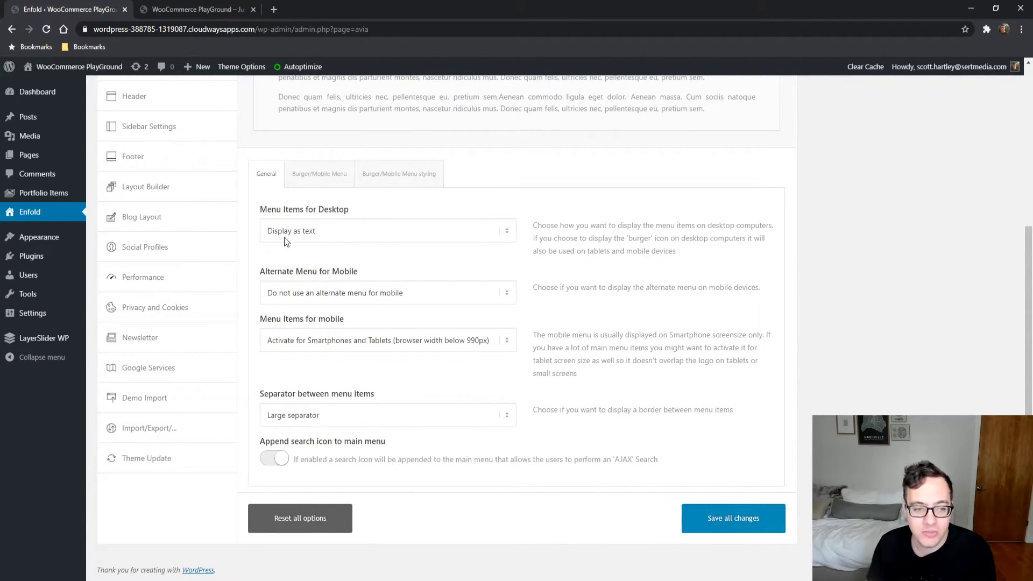
Try displaying the desktop menu items as an icon, and set them back to display as text
left_click_drag(344, 209, 272, 210)
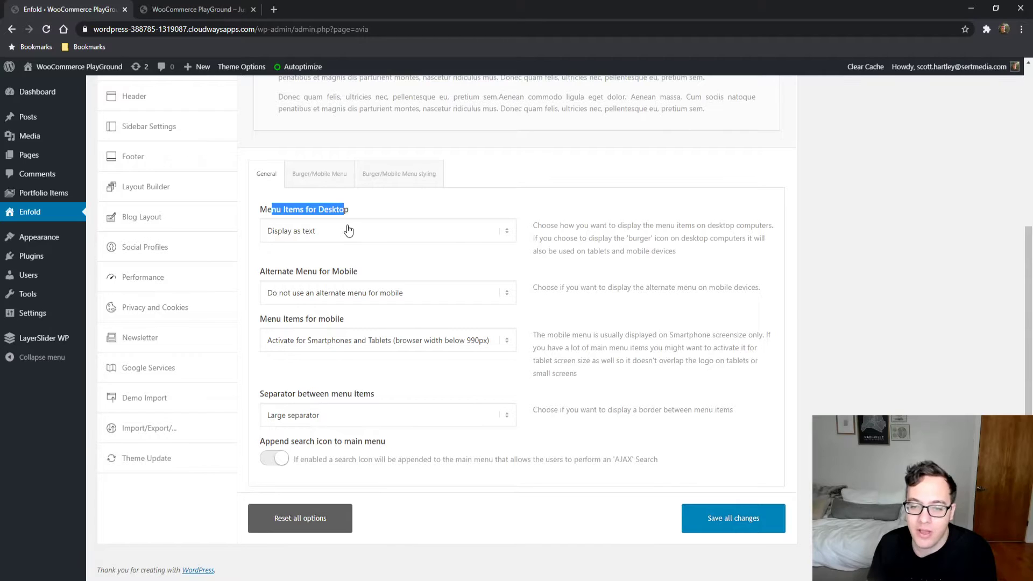
left_click_drag(594, 252, 659, 251)
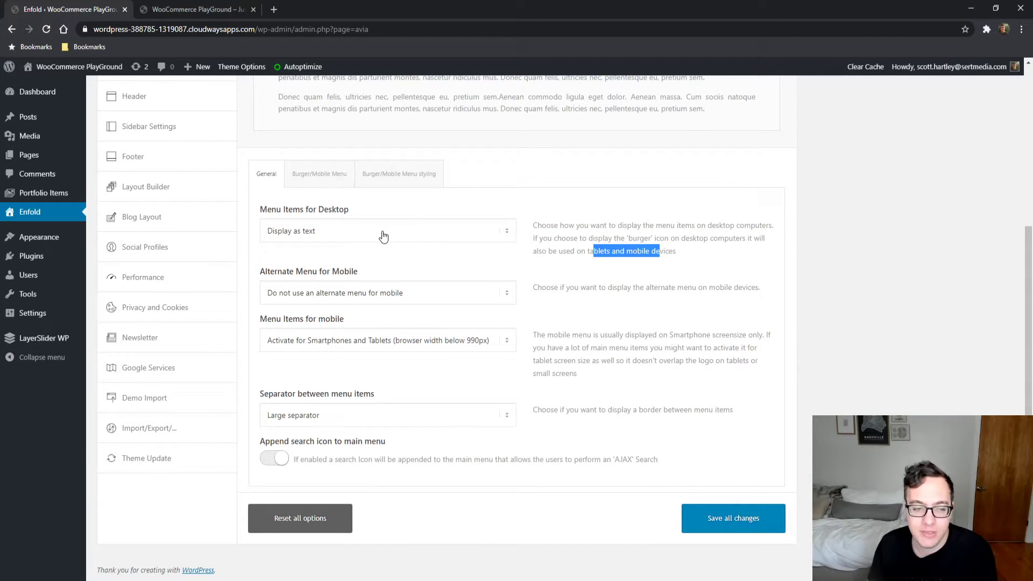
left_click(330, 259)
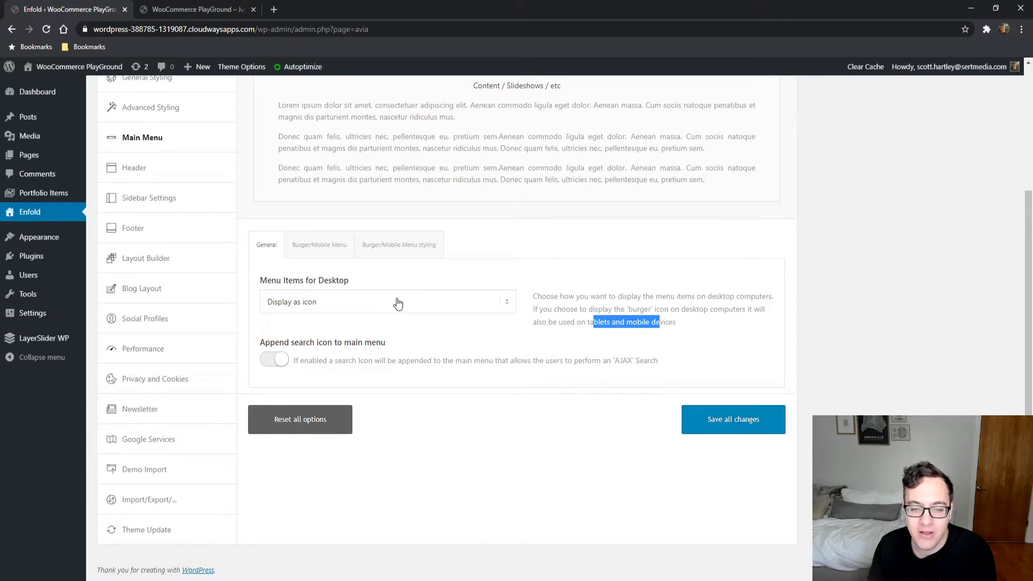
left_click(375, 318)
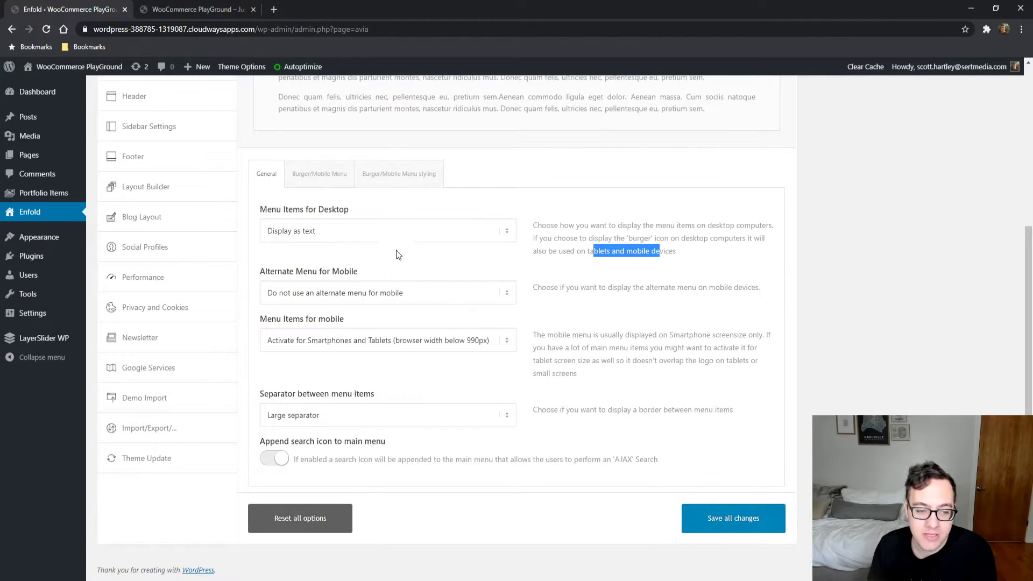
Review the alternate mobile menu and menu separator options, comparing them with the live site's main menu
left_click_drag(384, 269, 256, 270)
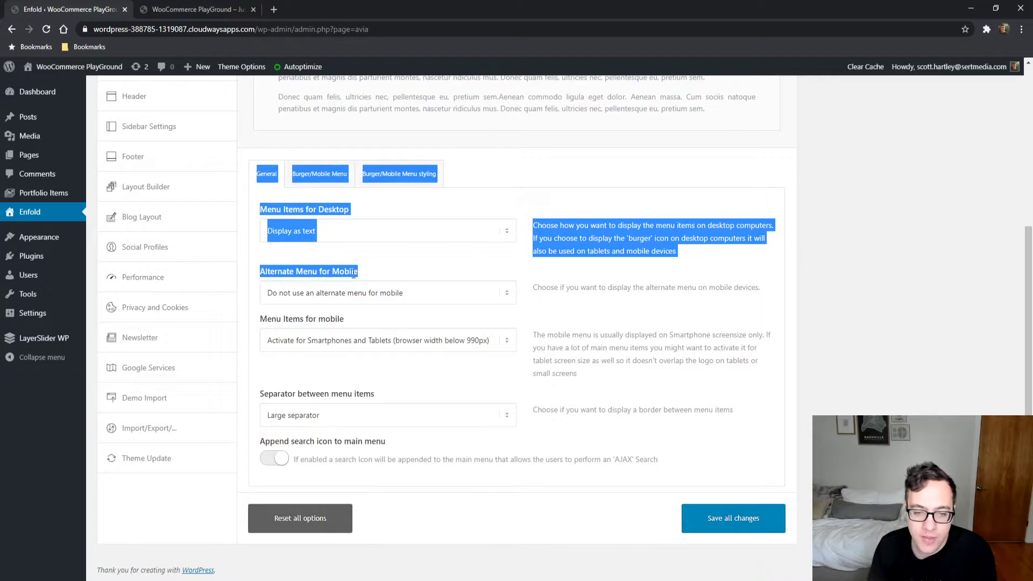
left_click(396, 268)
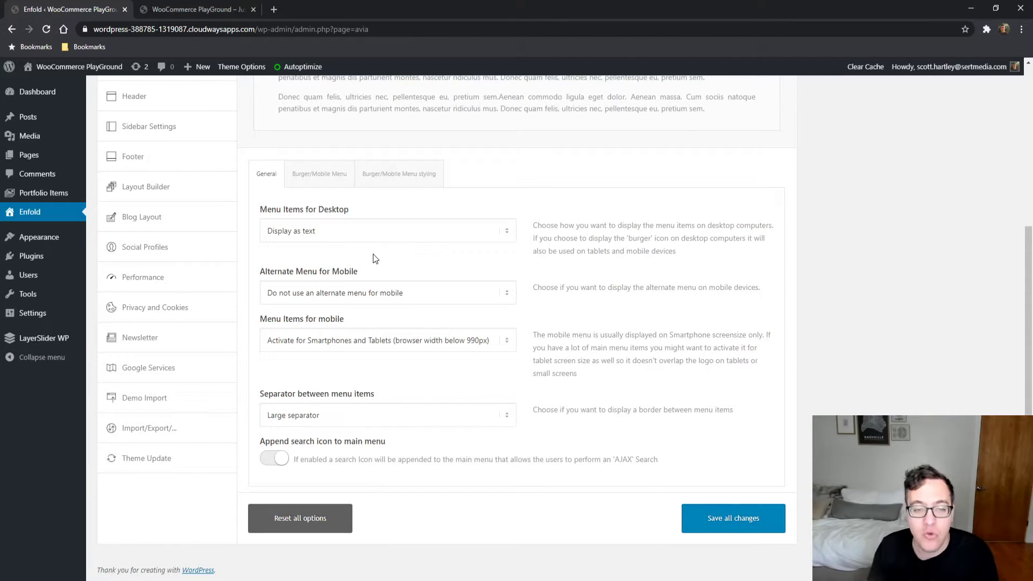
left_click(204, 9)
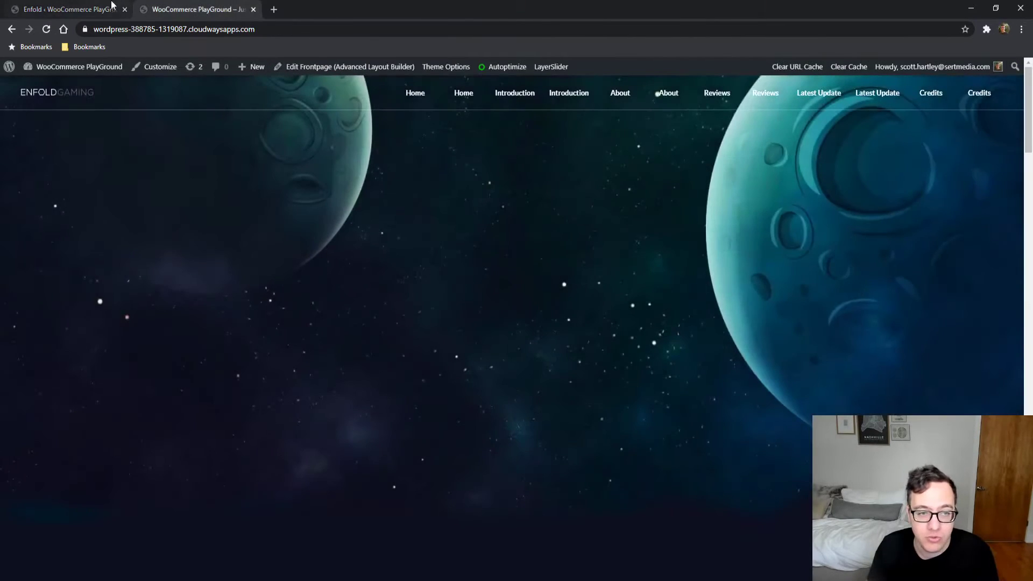
left_click(107, 9)
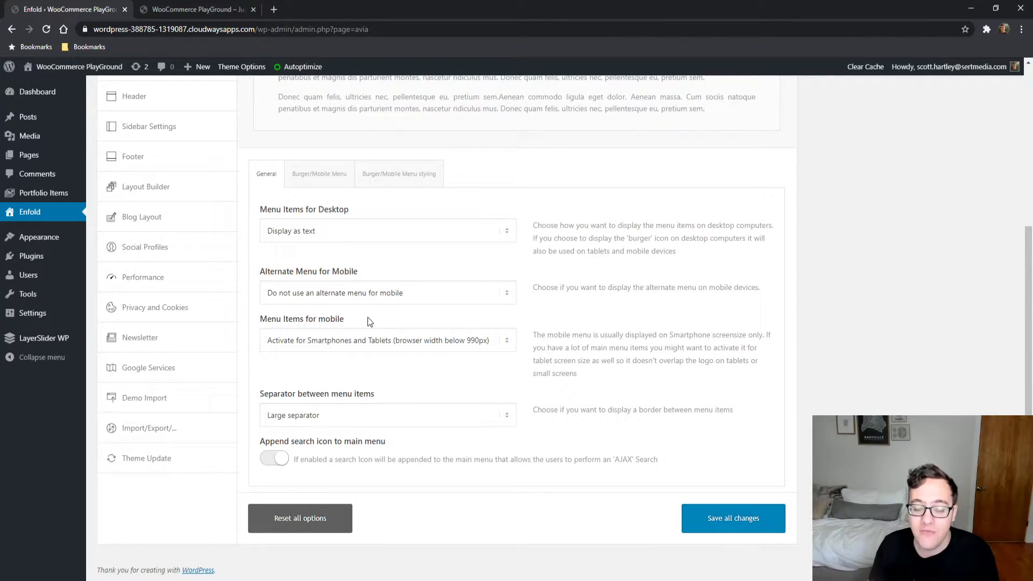
left_click_drag(350, 394, 261, 393)
left_click(356, 388)
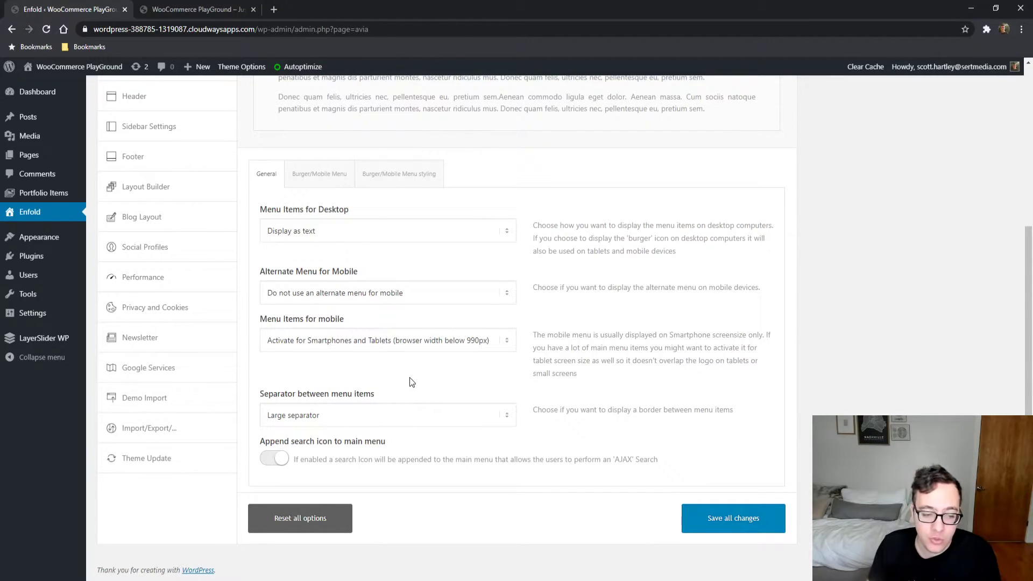
Append the search icon to the main menu, save all changes and try the search on the reloaded live site
left_click(284, 458)
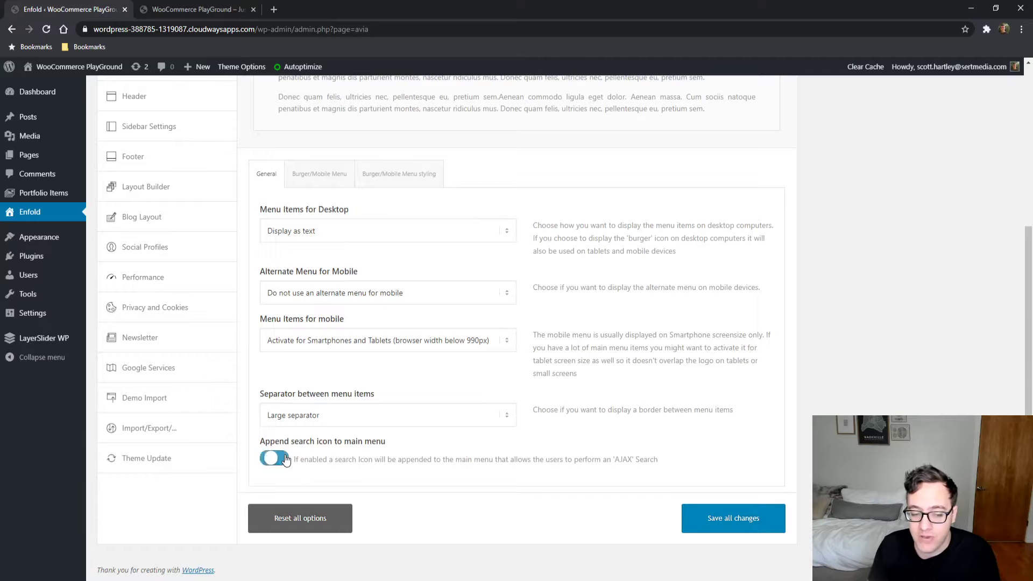
left_click(756, 518)
left_click(184, 7)
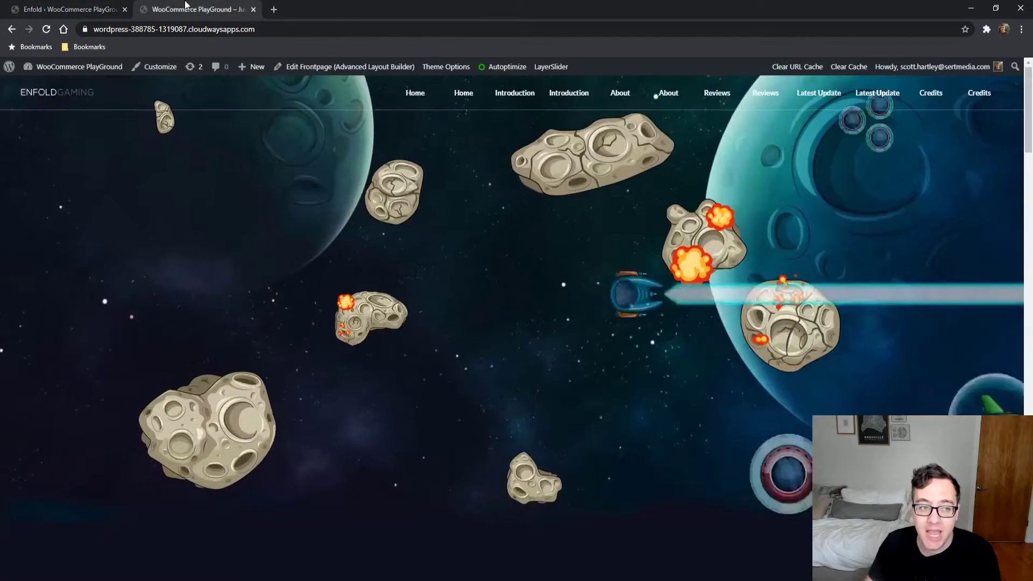
key("F5")
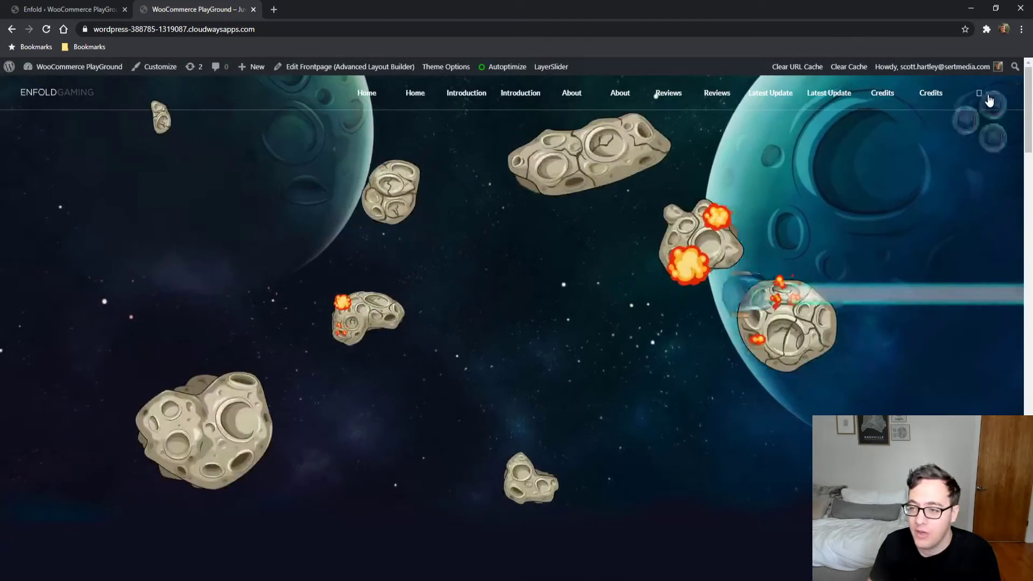
left_click(979, 95)
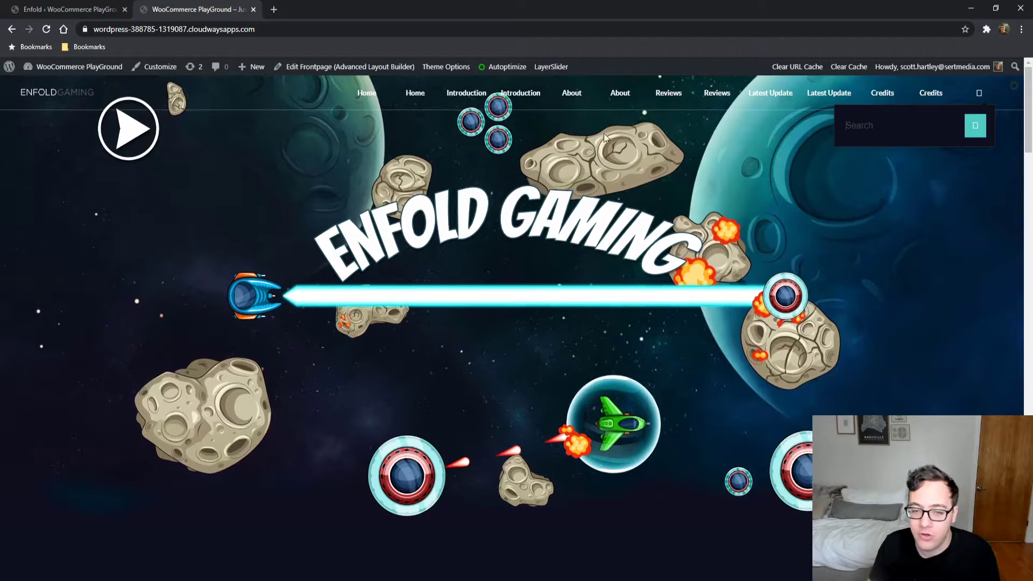
Return to the theme options and review the Burger/Mobile Menu settings for submenu items, icon style and overlay style
left_click(70, 9)
scroll(376, 302, "up", 5)
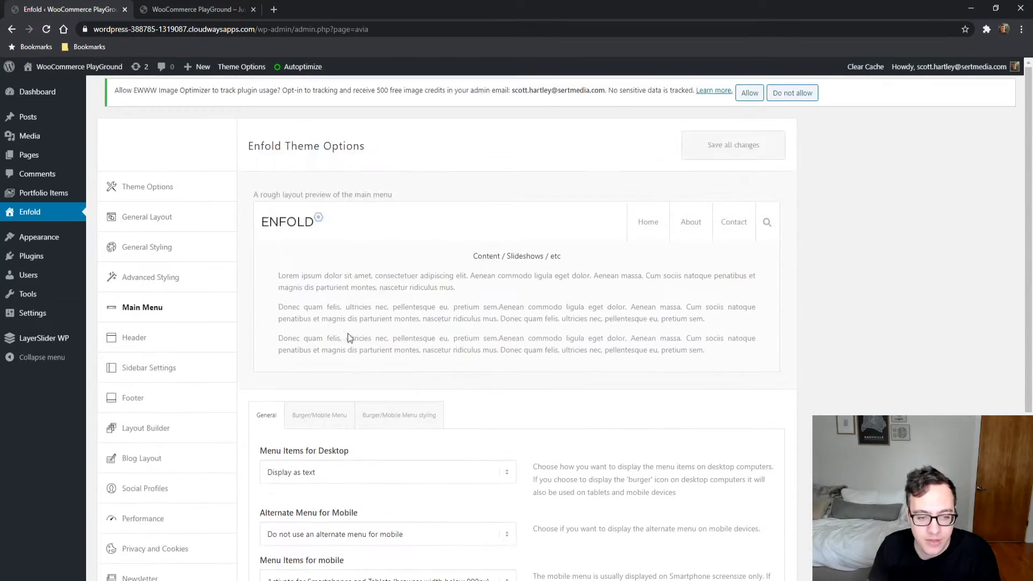
left_click(328, 417)
scroll(384, 400, "down", 3)
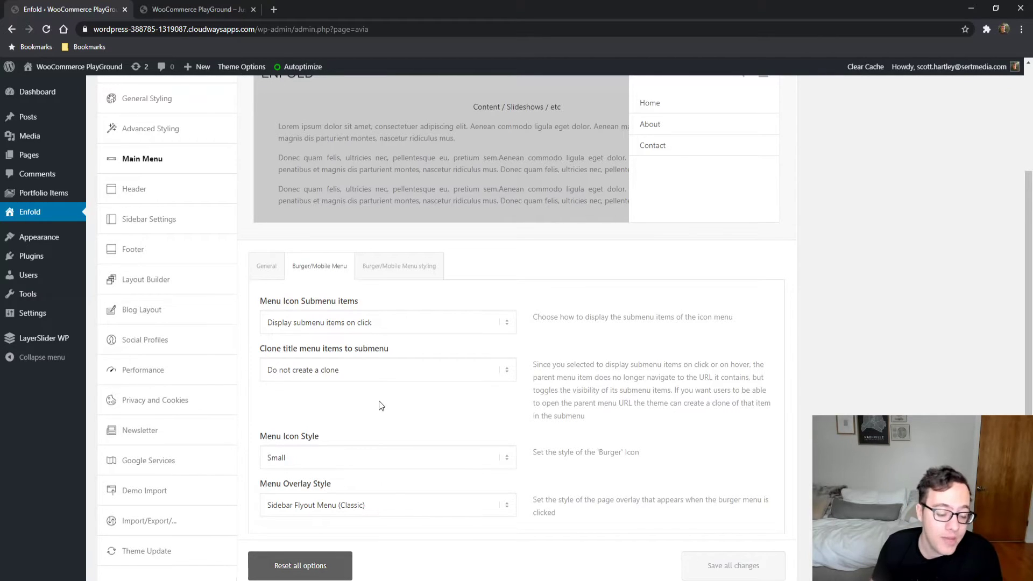
Open the Burger/Mobile Menu styling options and examine the menu icon color and flyout width settings
left_click(388, 269)
left_click(318, 323)
left_click(337, 301)
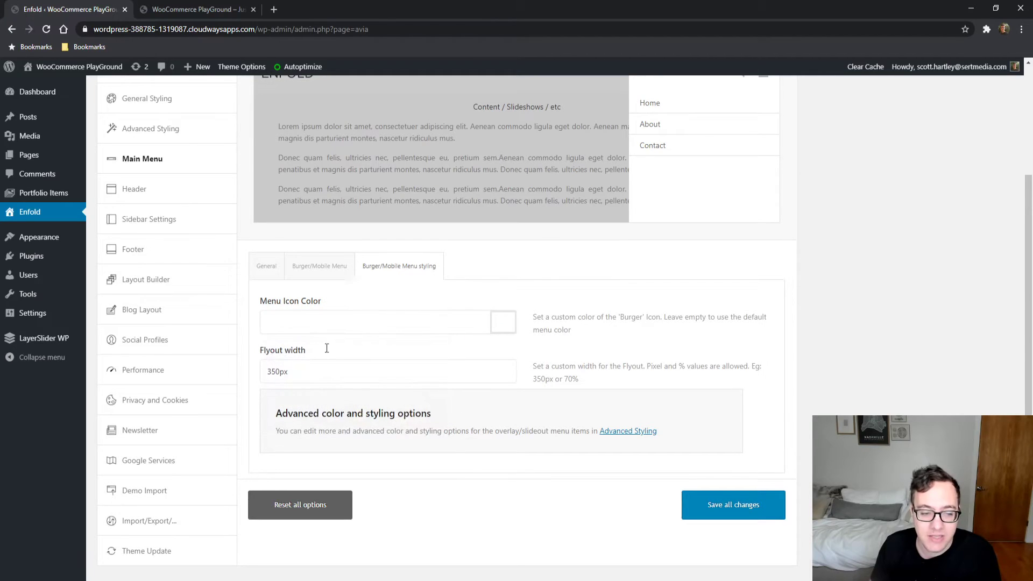
left_click_drag(318, 374, 267, 366)
left_click(295, 329)
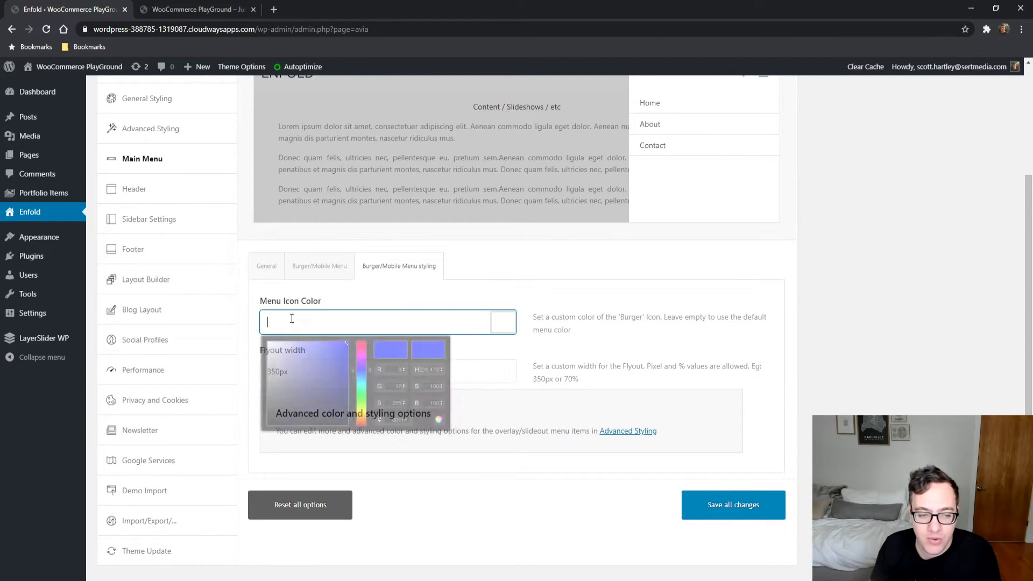
Open the Header options and review the header layout settings for logo position, size, height, style and breadcrumbs
left_click(173, 191)
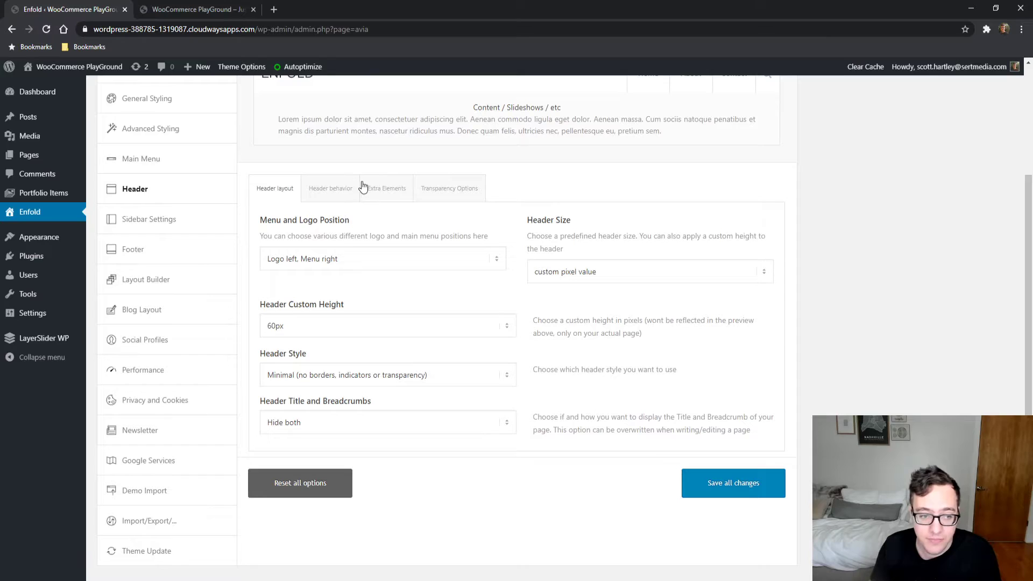
left_click(333, 192)
left_click(271, 191)
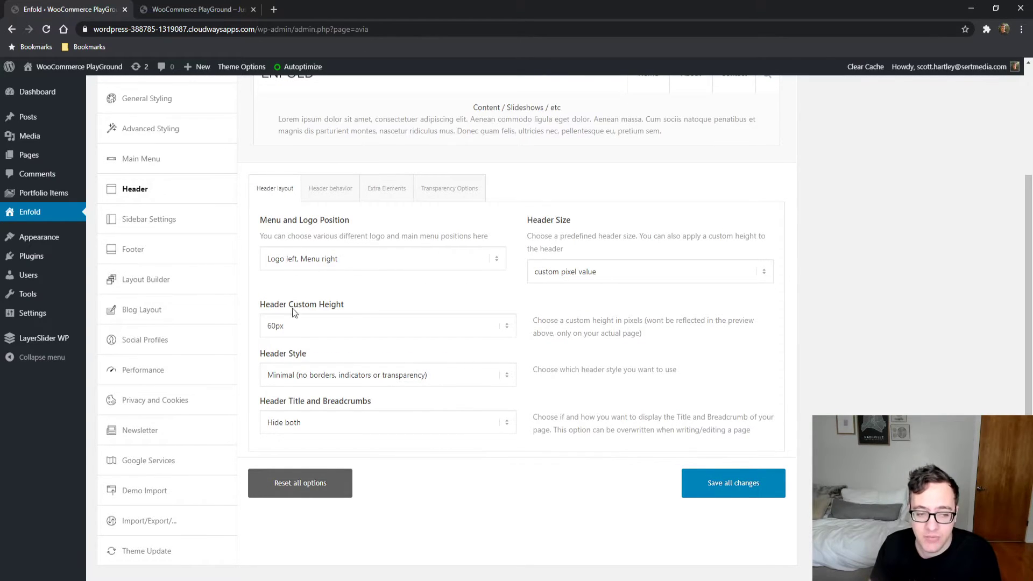
Review the header behavior options and compare them with the header on the live site
left_click(331, 196)
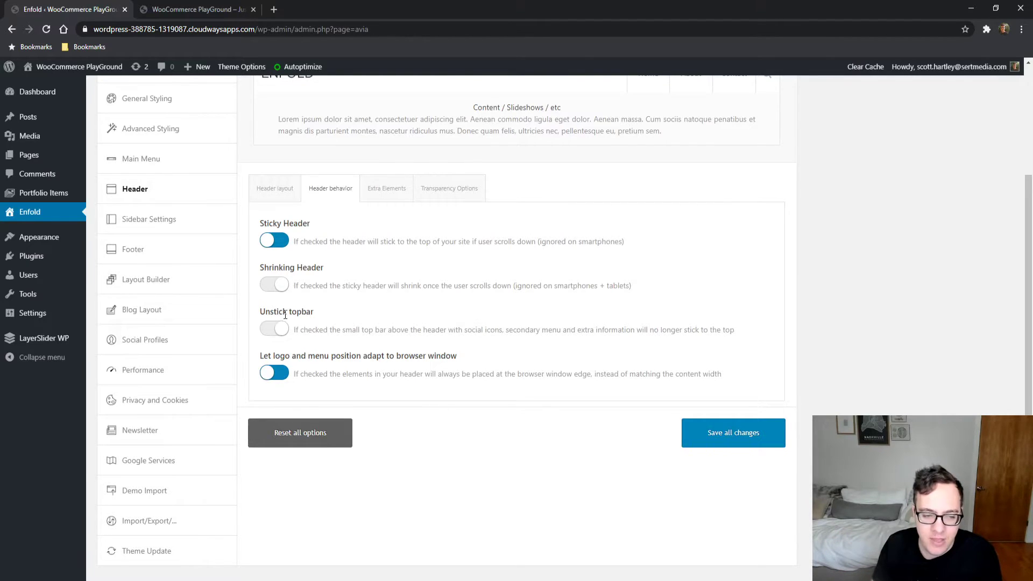
scroll(358, 256, "up", 2)
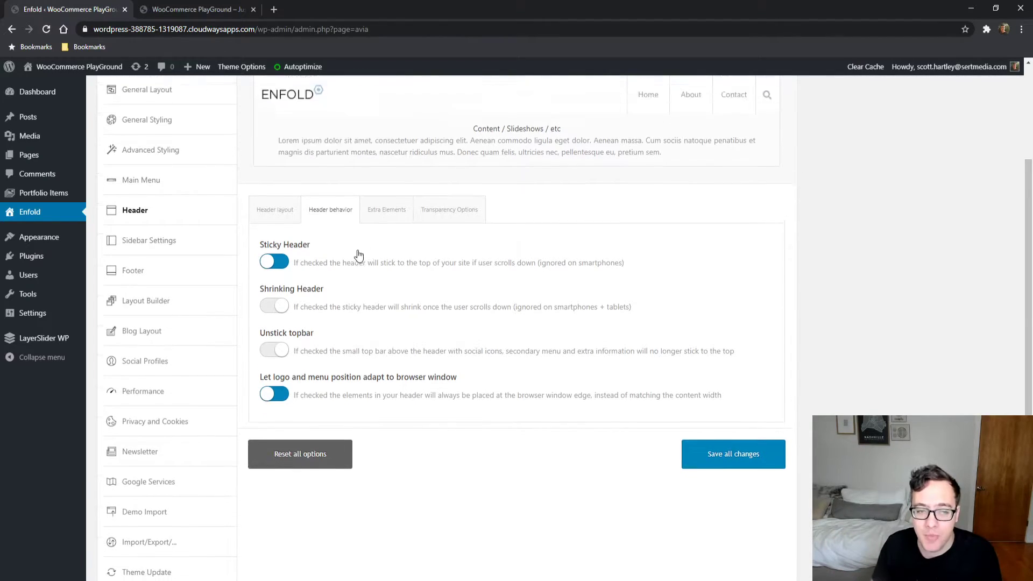
left_click(153, 13)
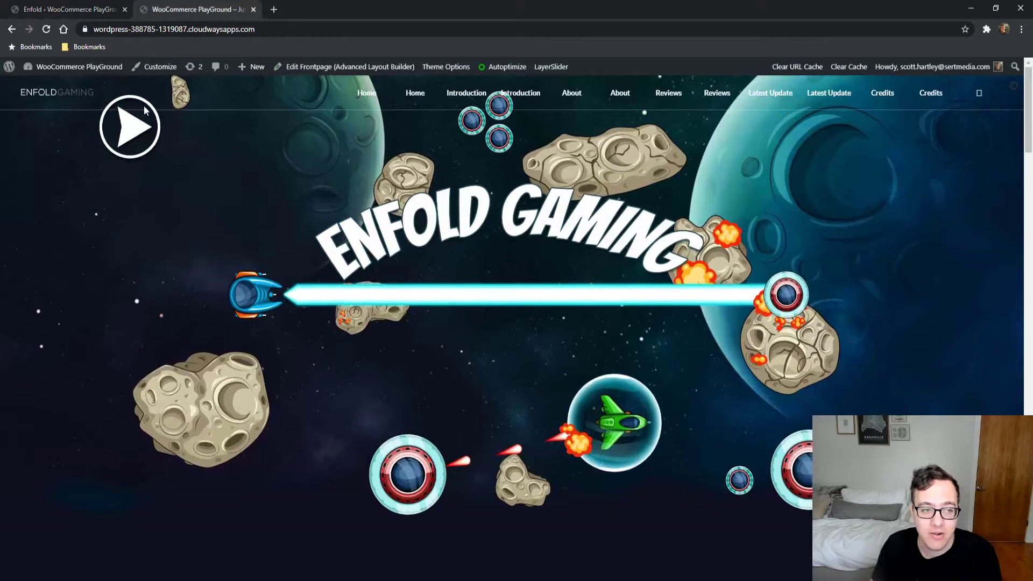
left_click(30, 17)
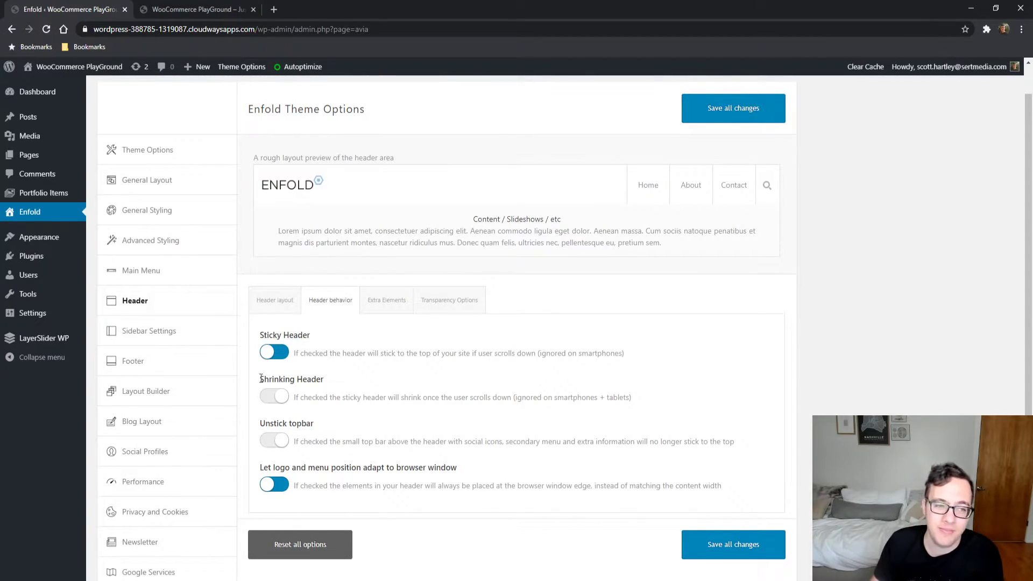
Enable the Unstick topbar option in the header behavior settings
left_click(364, 303)
left_click(344, 302)
left_click(282, 441)
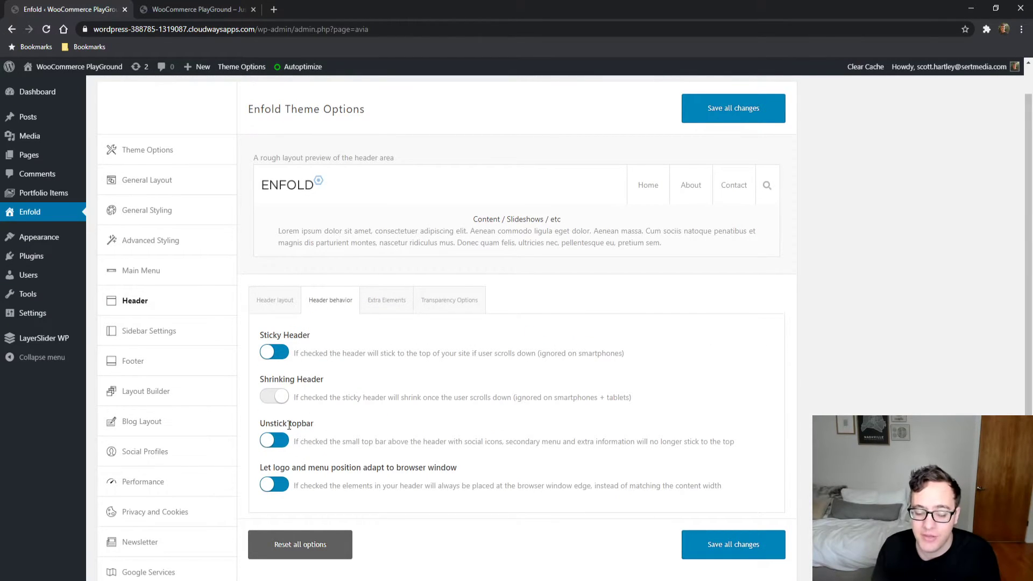
Review the header's transparency options and its extra elements for social icons, secondary menu and phone number
left_click(439, 304)
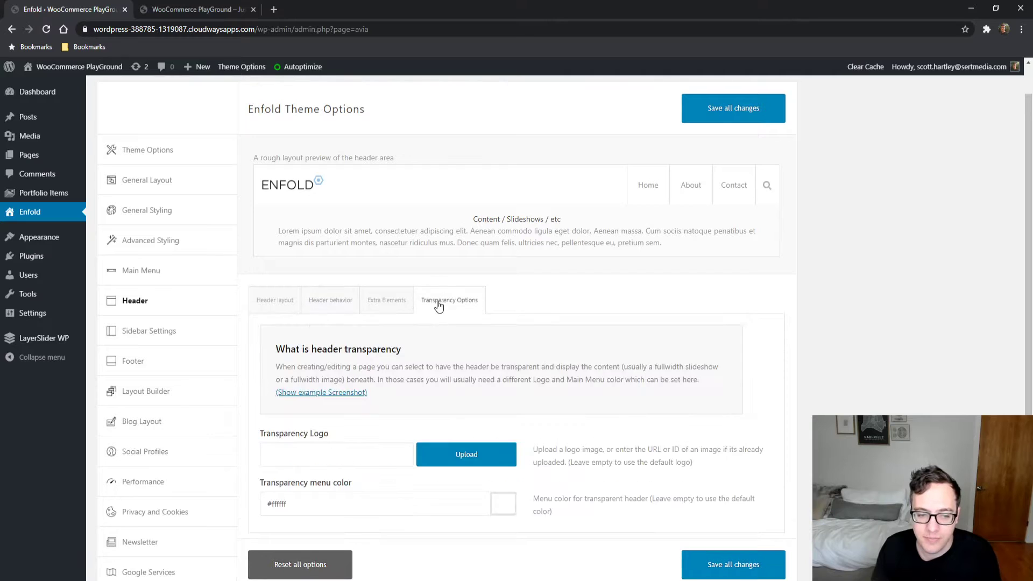
left_click(382, 300)
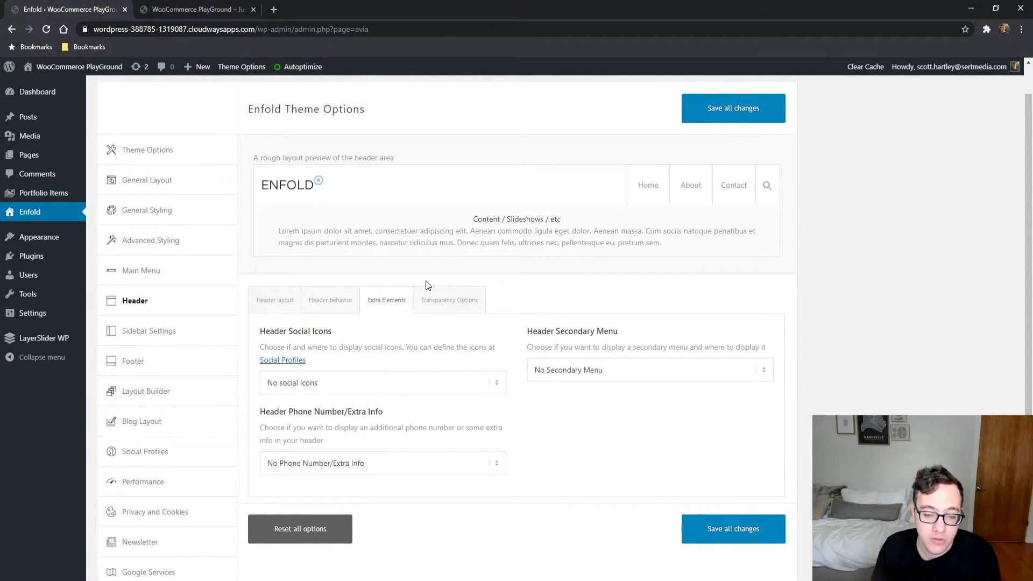
left_click(437, 301)
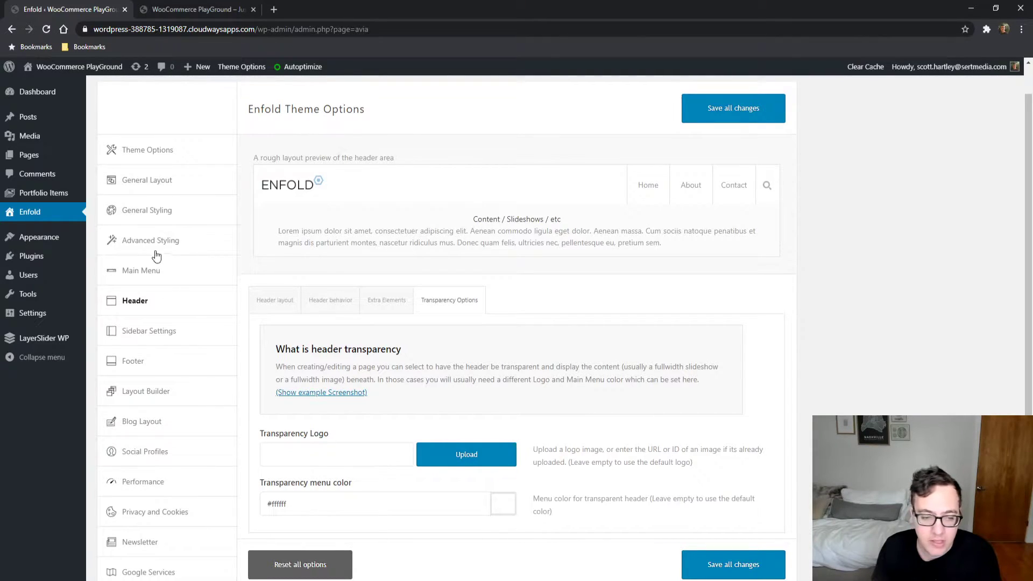
Open the Sidebar Settings and enable the sidebar on smartphones
left_click_drag(172, 330, 176, 331)
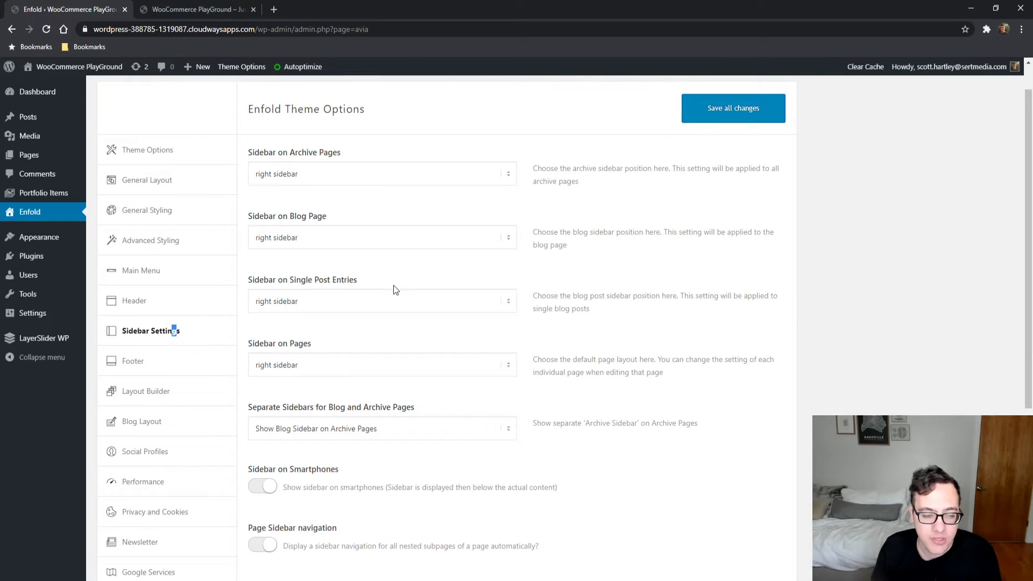
left_click(433, 197)
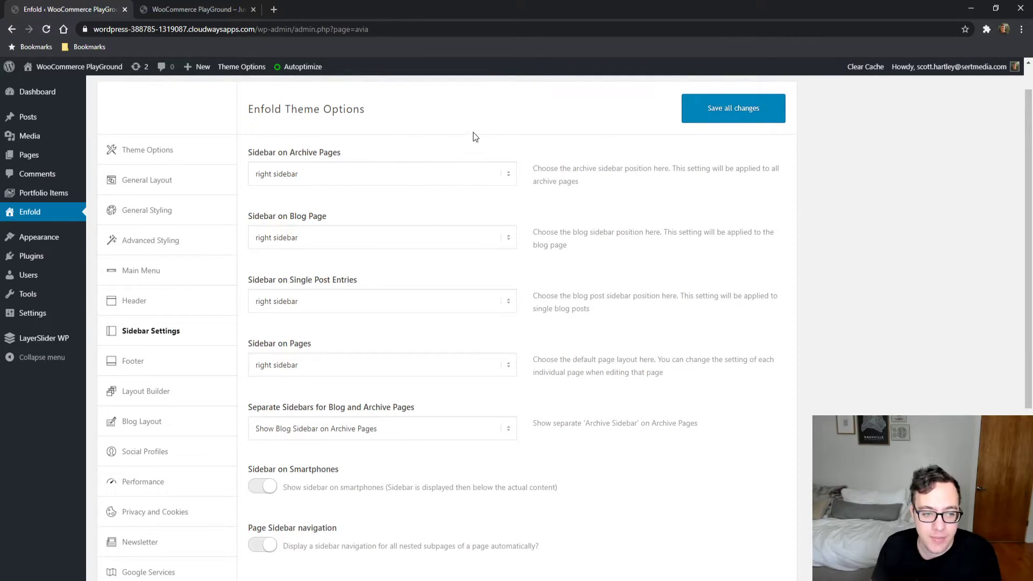
scroll(559, 280, "down", 4)
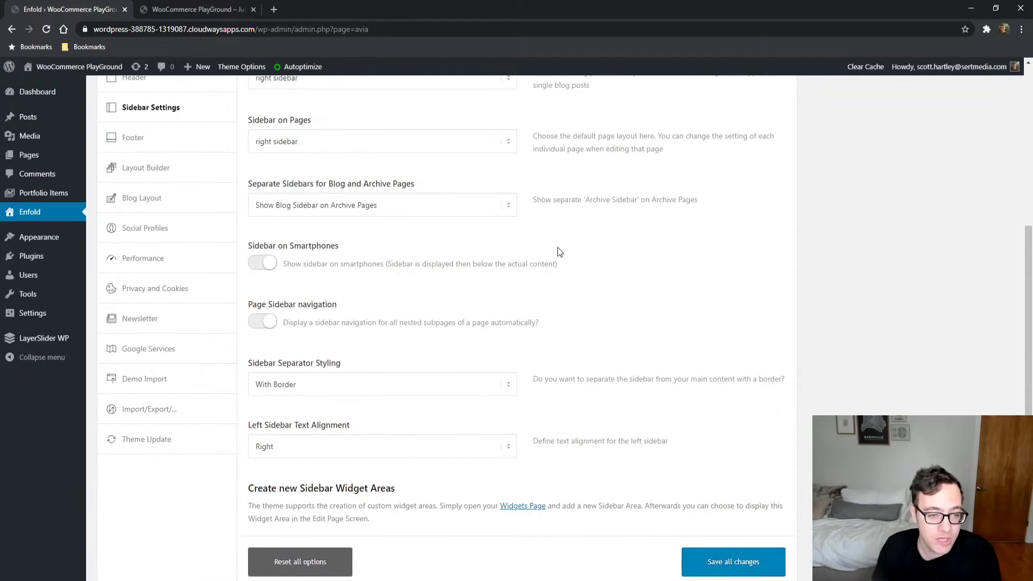
left_click(258, 262)
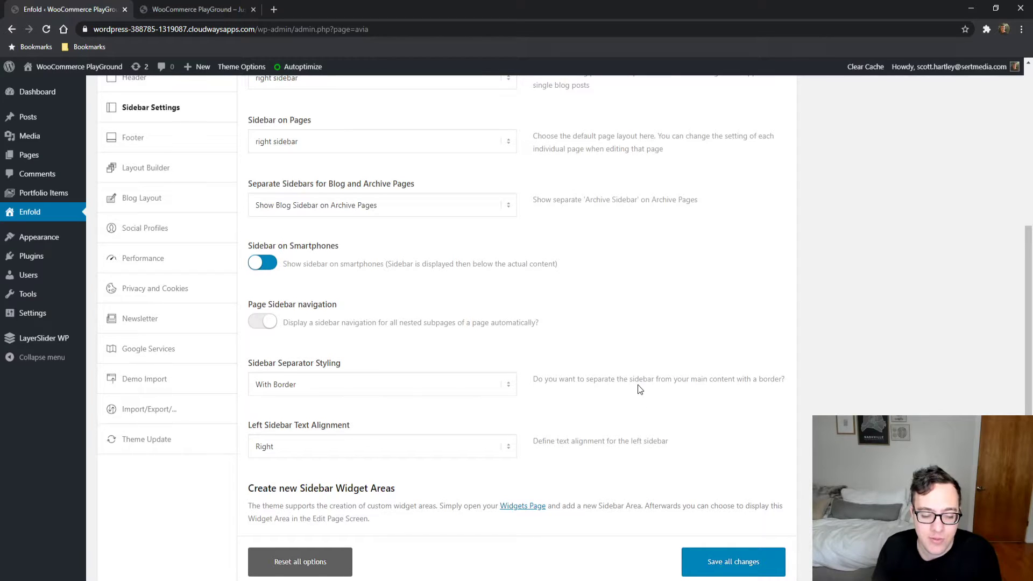
Review the page sidebar navigation, separator styling, left sidebar text alignment and sidebar widget area settings
scroll(805, 469, "down", 2)
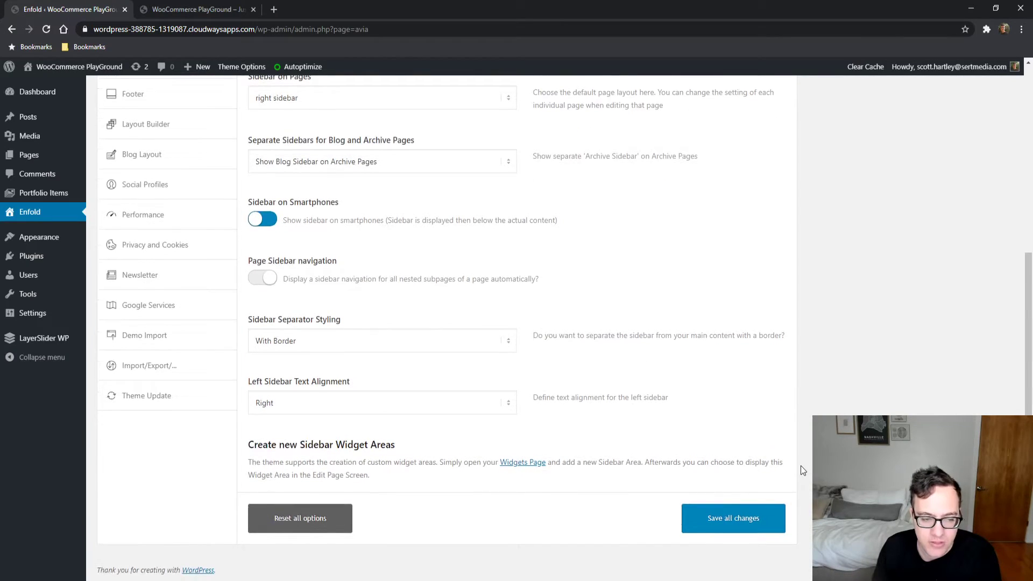
scroll(799, 466, "up", 3)
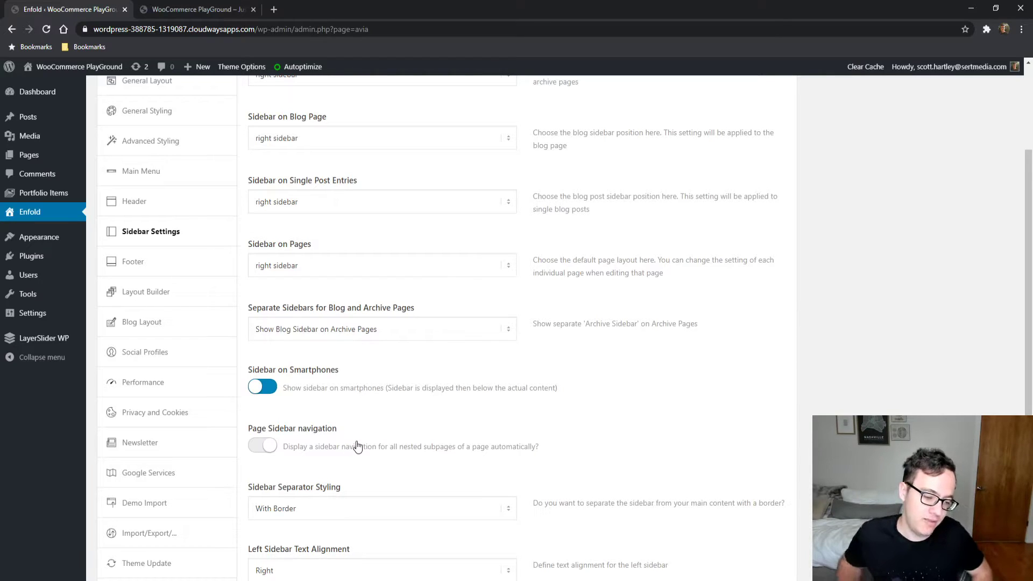
scroll(345, 436, "down", 3)
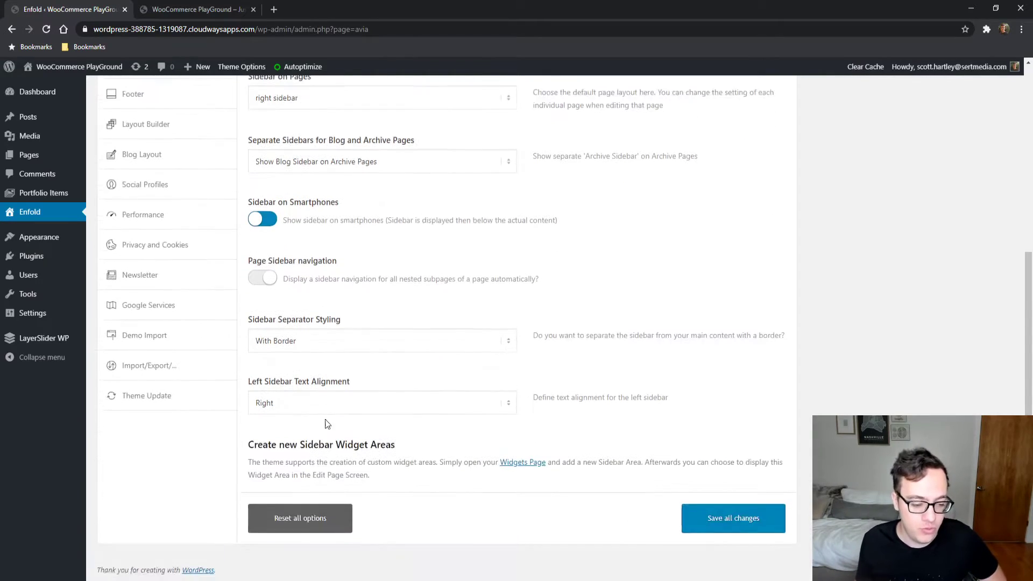
Open the Footer settings and review the default footer and socket, copyright text and social icons options
scroll(316, 411, "up", 5)
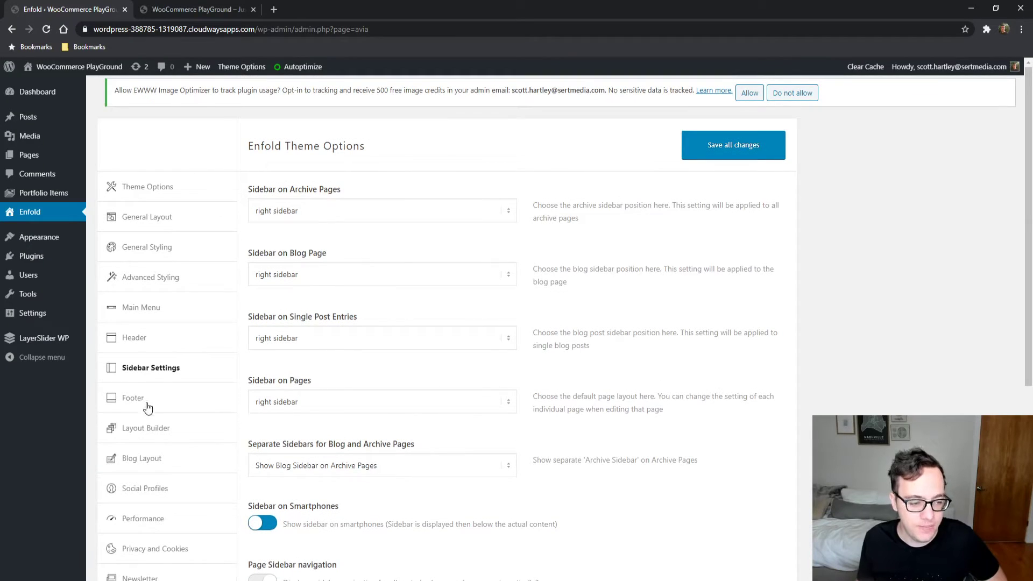
left_click(151, 401)
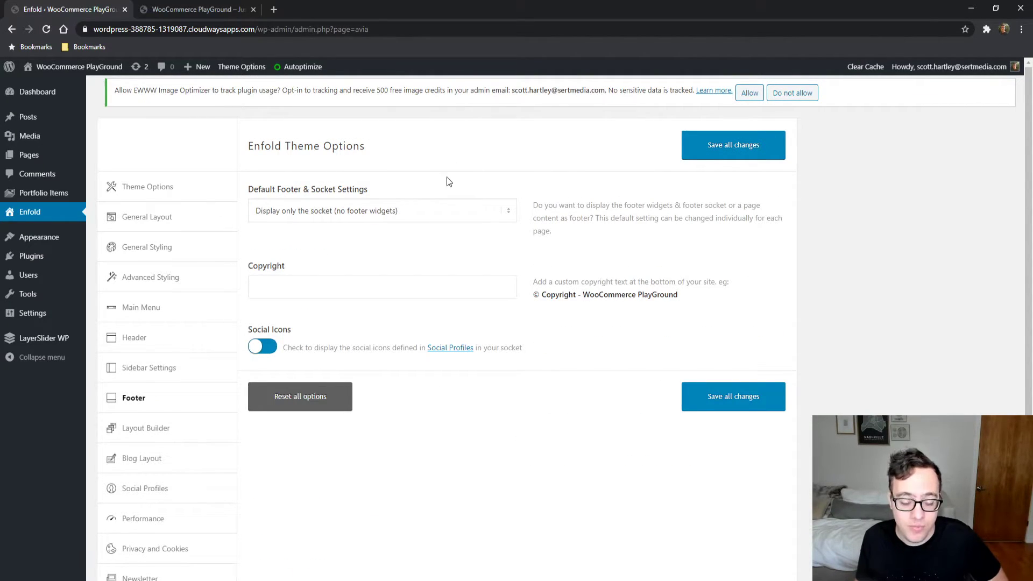
left_click(387, 281)
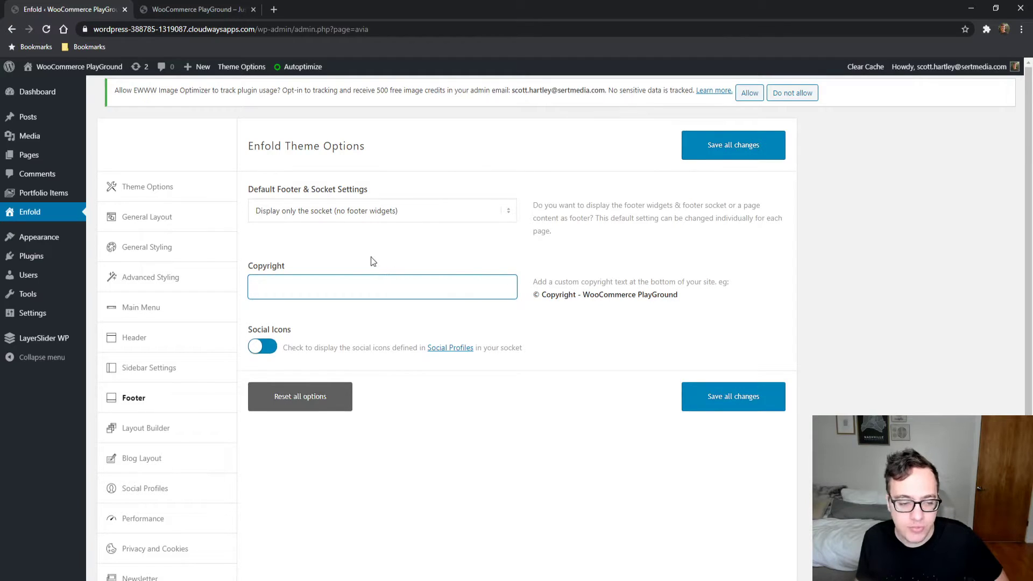
left_click_drag(679, 295, 506, 286)
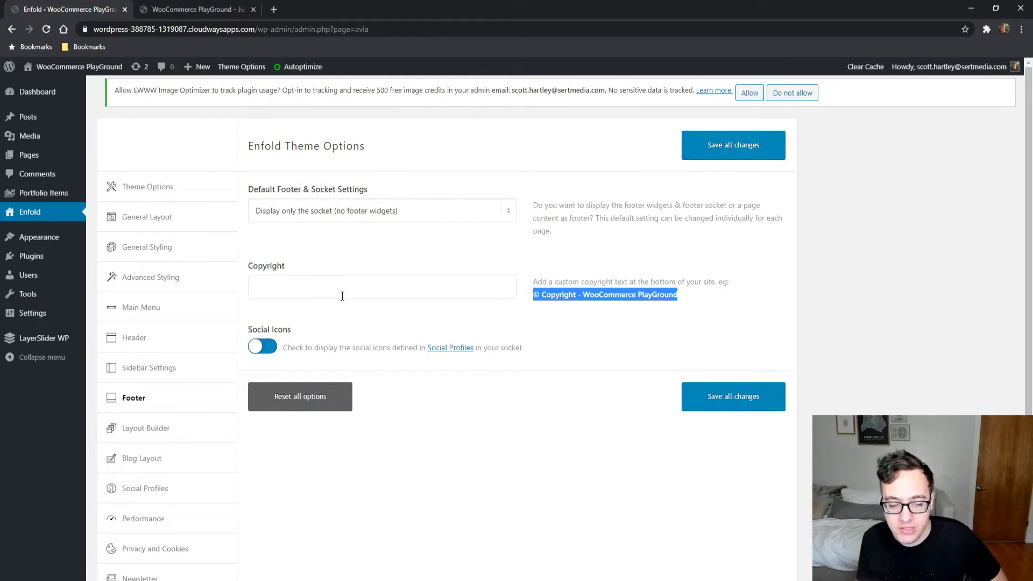
scroll(428, 333, "down", 2)
scroll(427, 333, "down", 1)
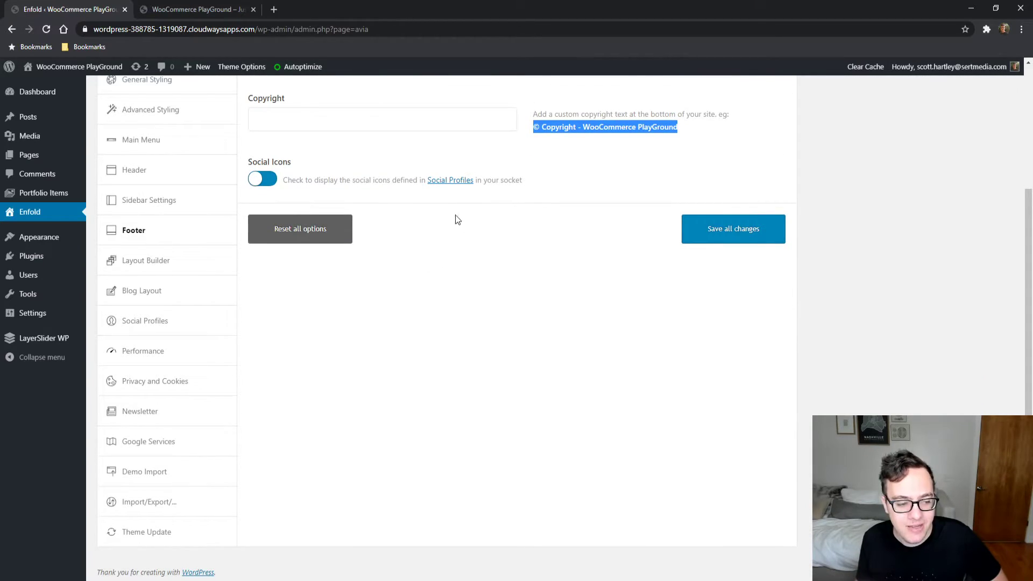
scroll(329, 495, "up", 3)
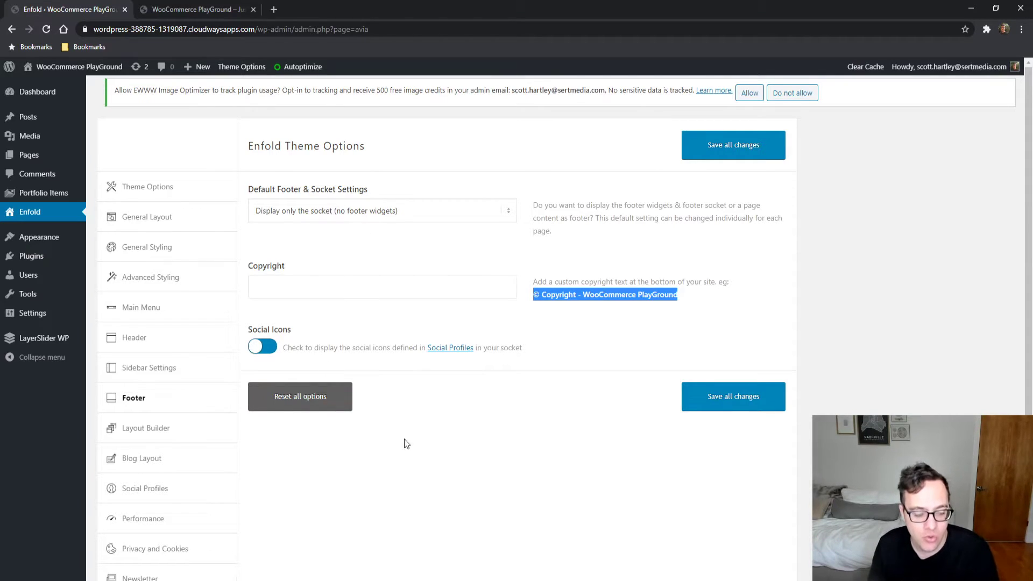
left_click(386, 473)
Open the Layout Builder settings and review the general builder options, including disabling the Advanced Layout Builder preview in the backend
left_click(198, 436)
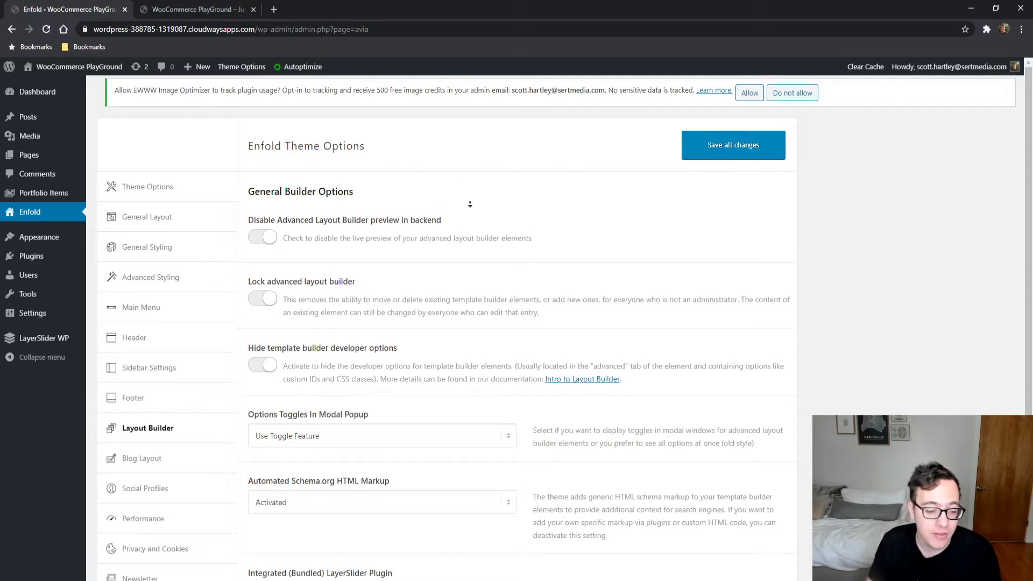
scroll(457, 226, "down", 4)
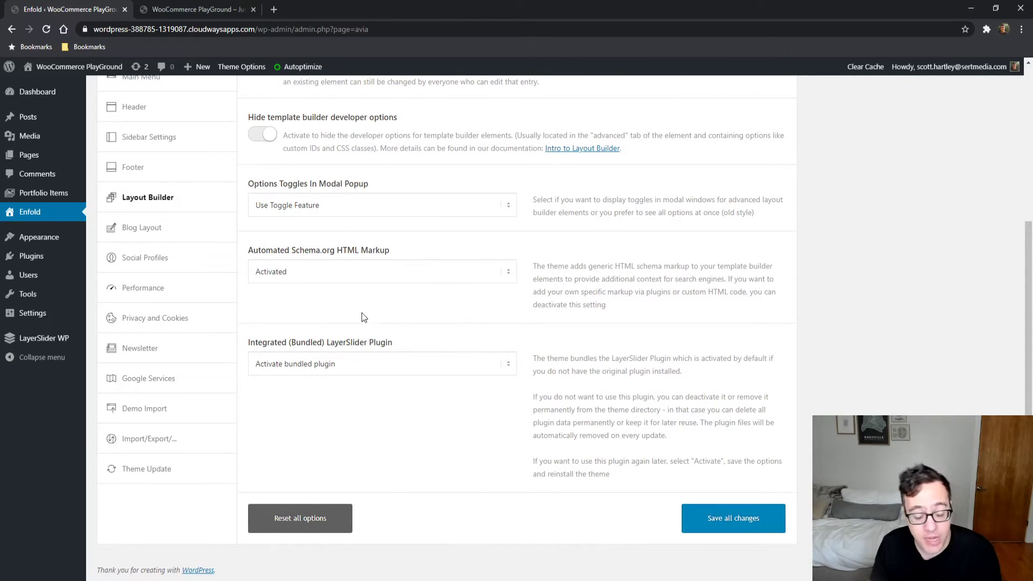
scroll(303, 253, "up", 5)
triple_click(322, 220)
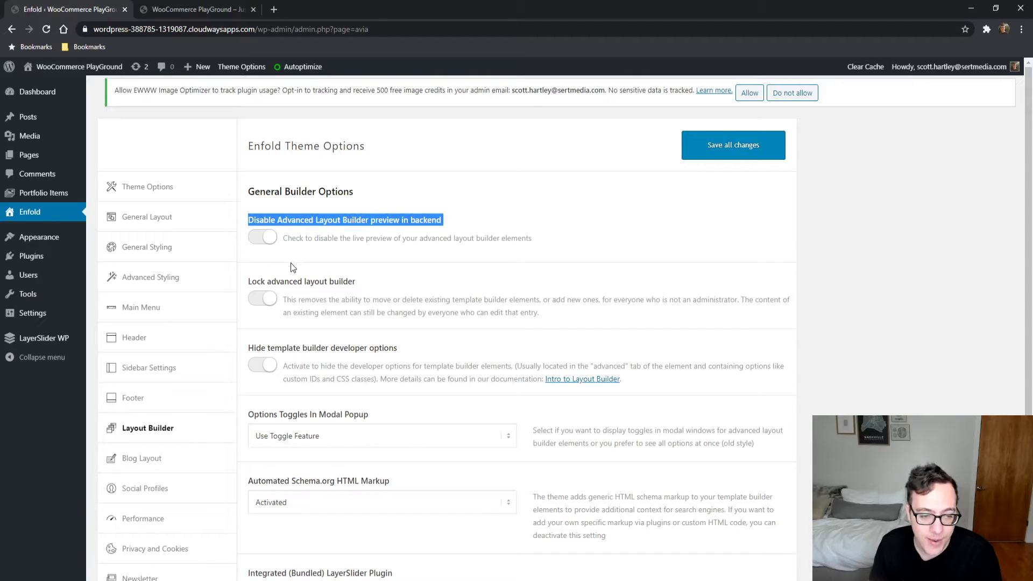
Enable Lock advanced layout builder to inspect its additional lock option for admins, and disable it again
left_click_drag(357, 282, 242, 286)
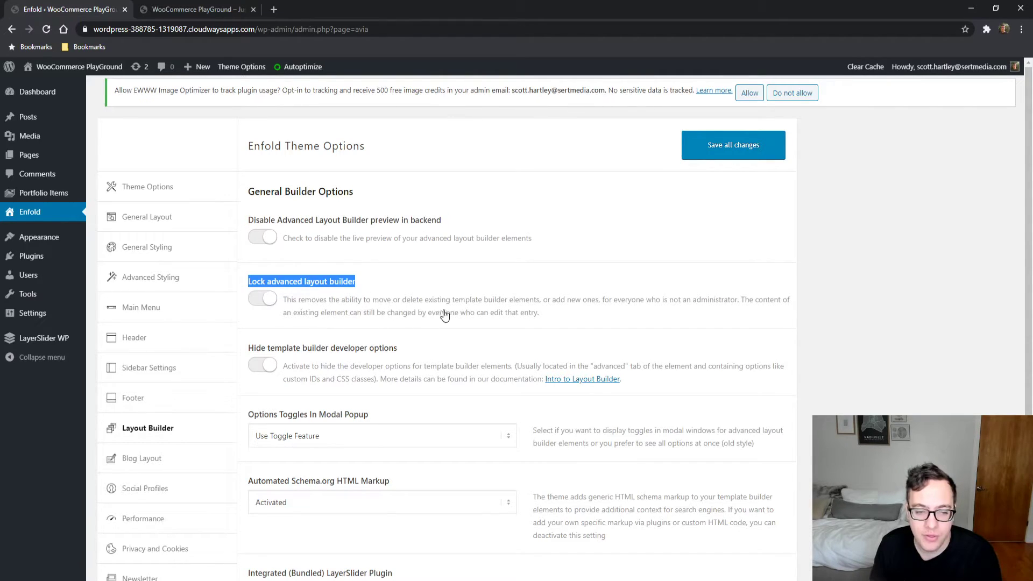
left_click(476, 299)
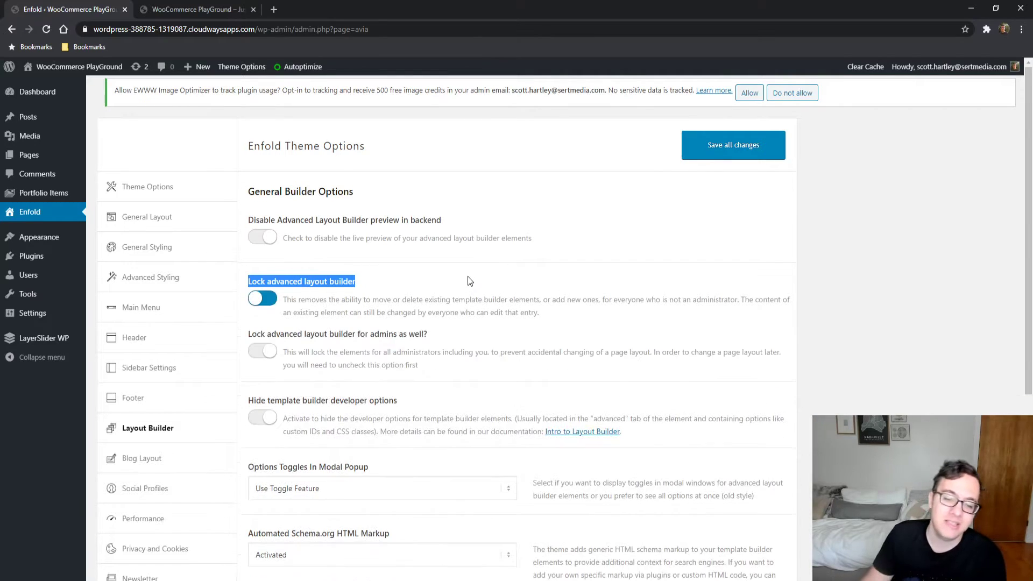
left_click(264, 304)
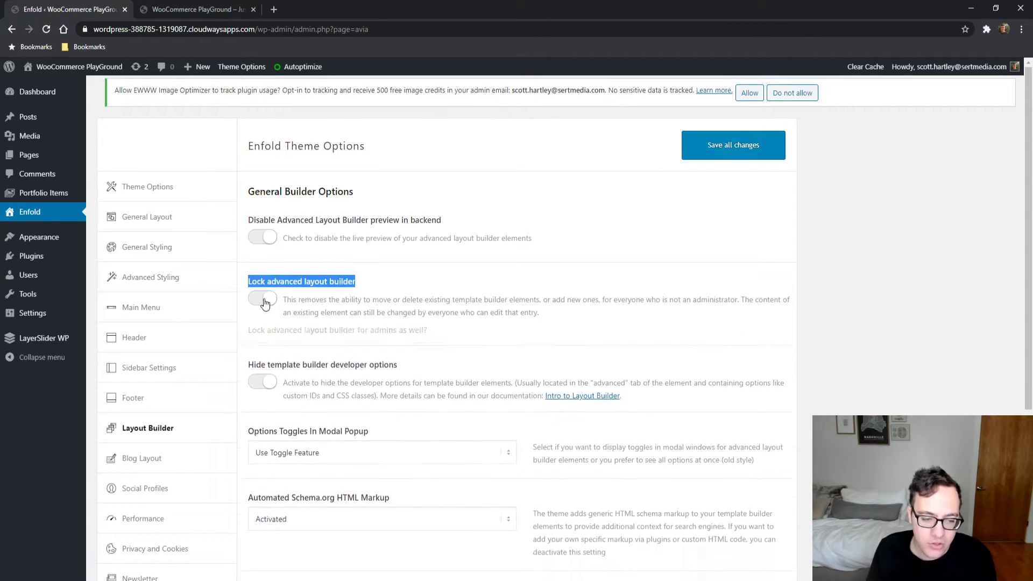
Review the options for hiding template builder developer options, modal popup toggles, Schema.org markup and the bundled LayerSlider plugin
left_click_drag(397, 349, 250, 349)
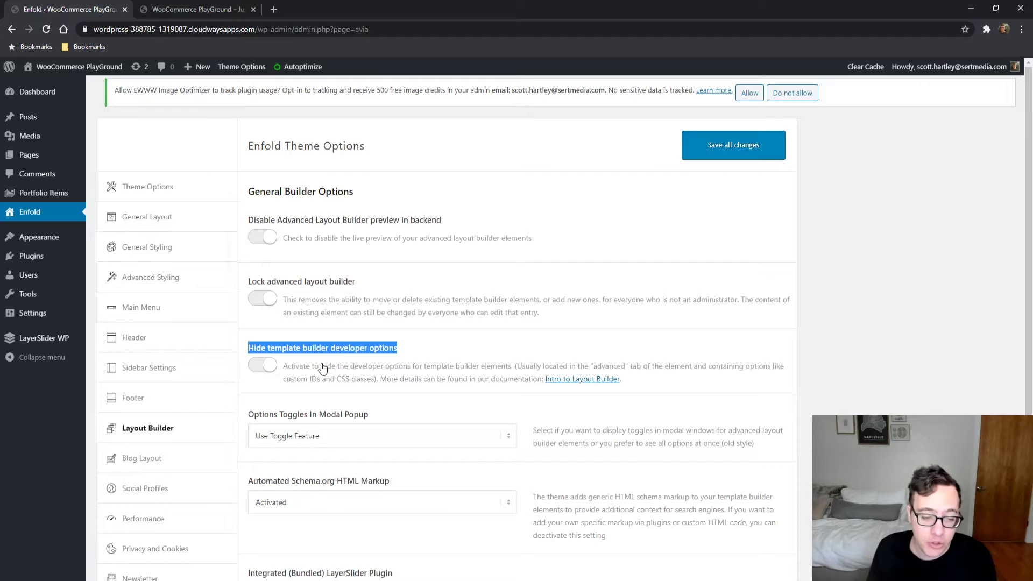
scroll(304, 402, "down", 2)
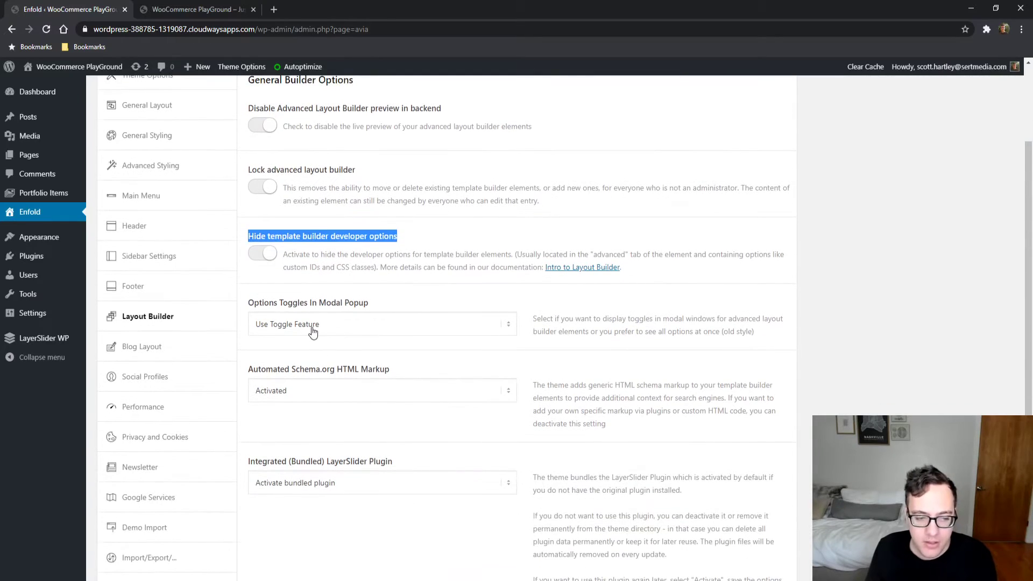
left_click(321, 296)
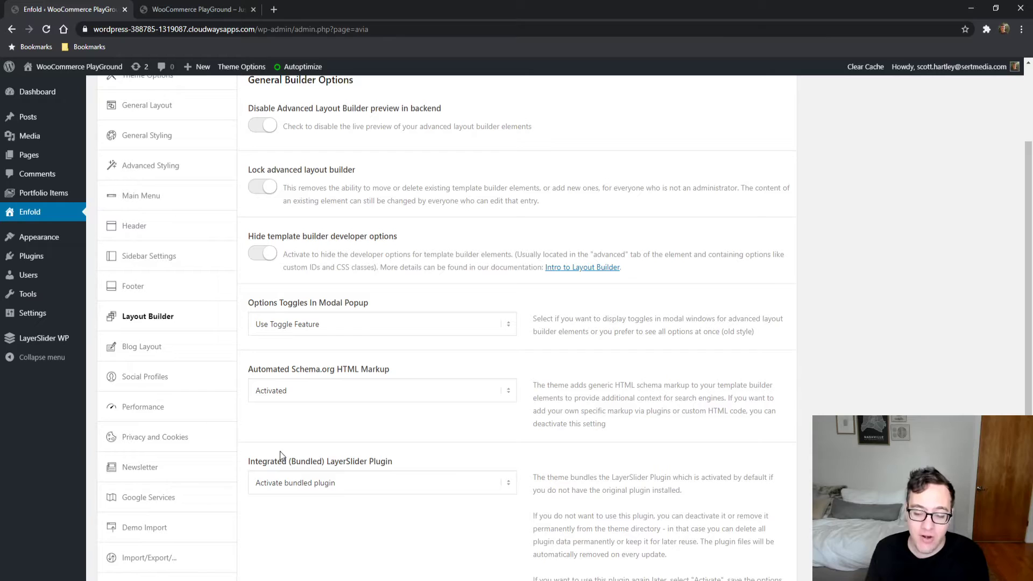
Open the Blog Layout settings and review the blog styling, single post options, blog meta elements and share links
left_click(156, 347)
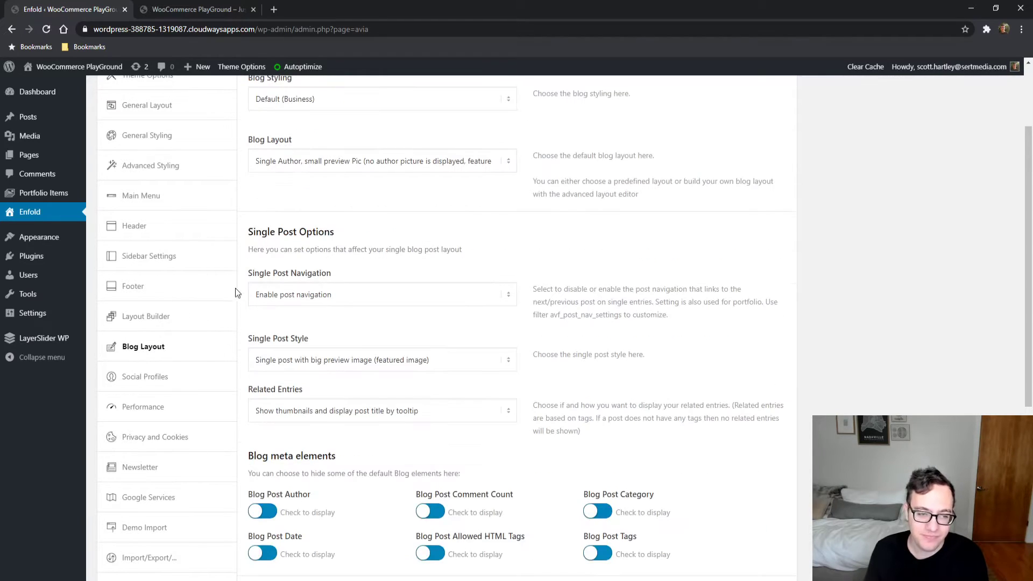
scroll(203, 288, "up", 4)
scroll(202, 287, "down", 9)
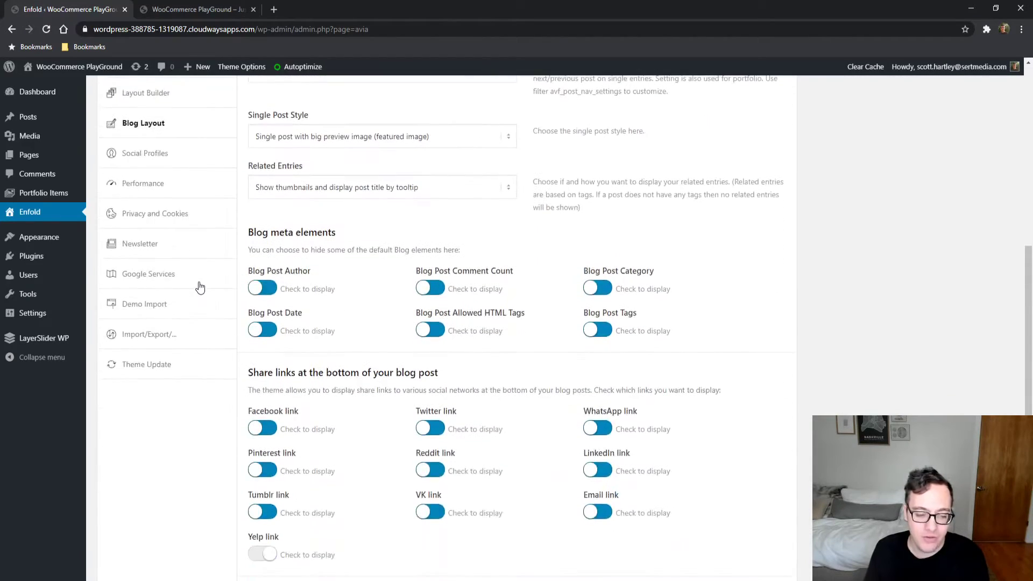
scroll(200, 290, "down", 2)
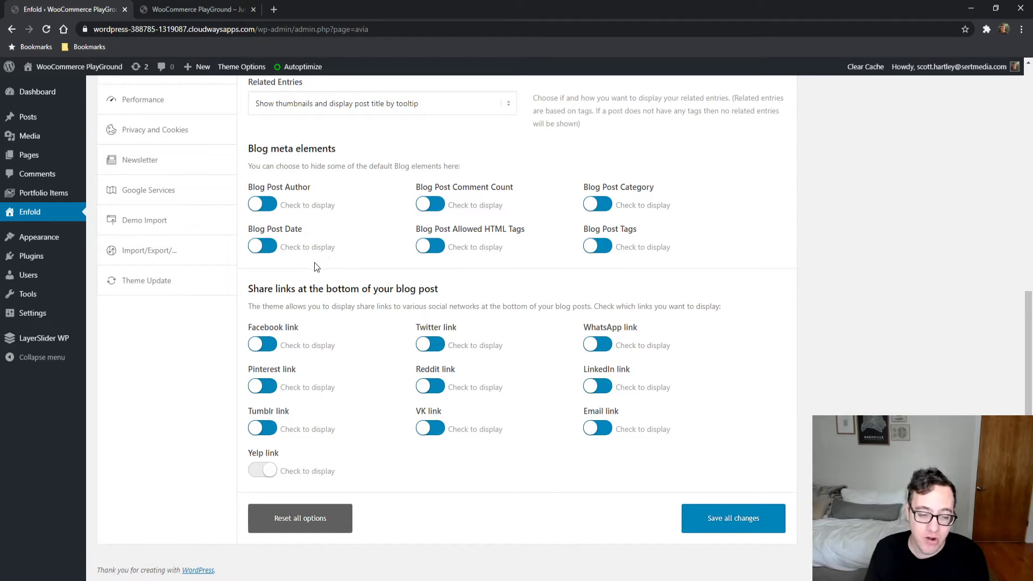
scroll(309, 269, "up", 3)
scroll(302, 272, "up", 2)
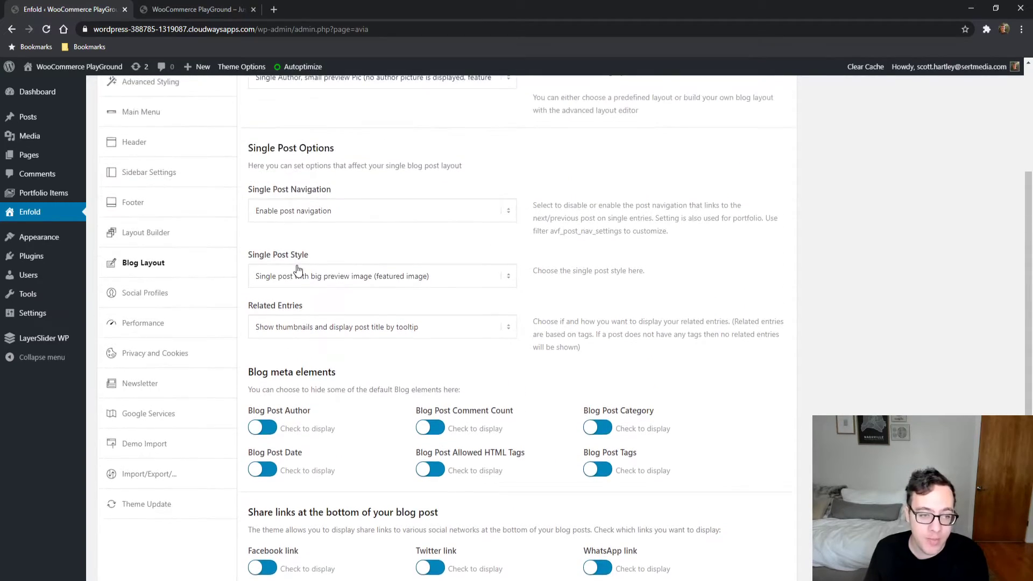
Review the social icon links under Social Profiles and the file merging and compression options under Performance
left_click(186, 353)
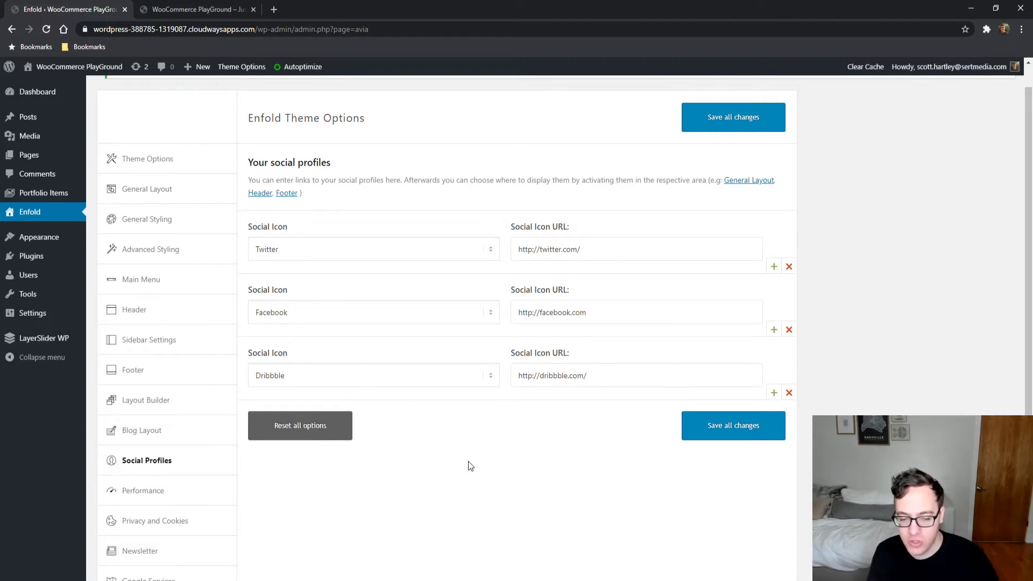
scroll(180, 464, "down", 2)
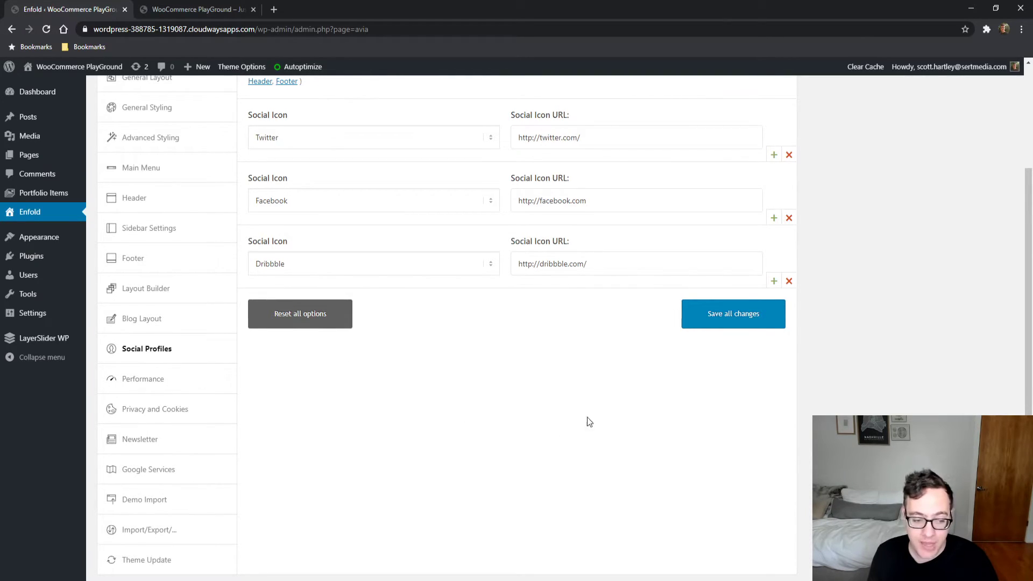
scroll(538, 422, "up", 1)
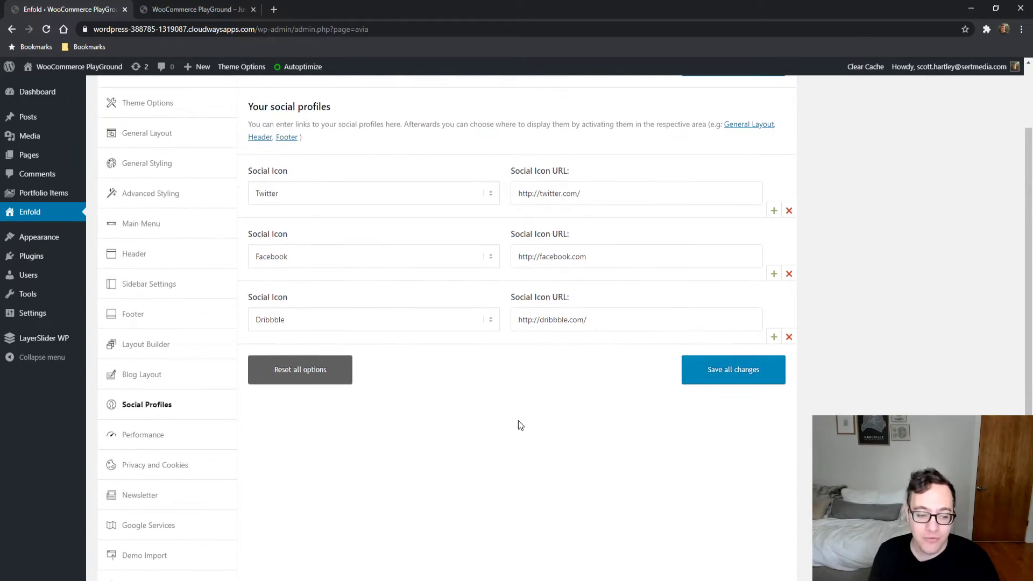
left_click(220, 445)
scroll(379, 302, "down", 2)
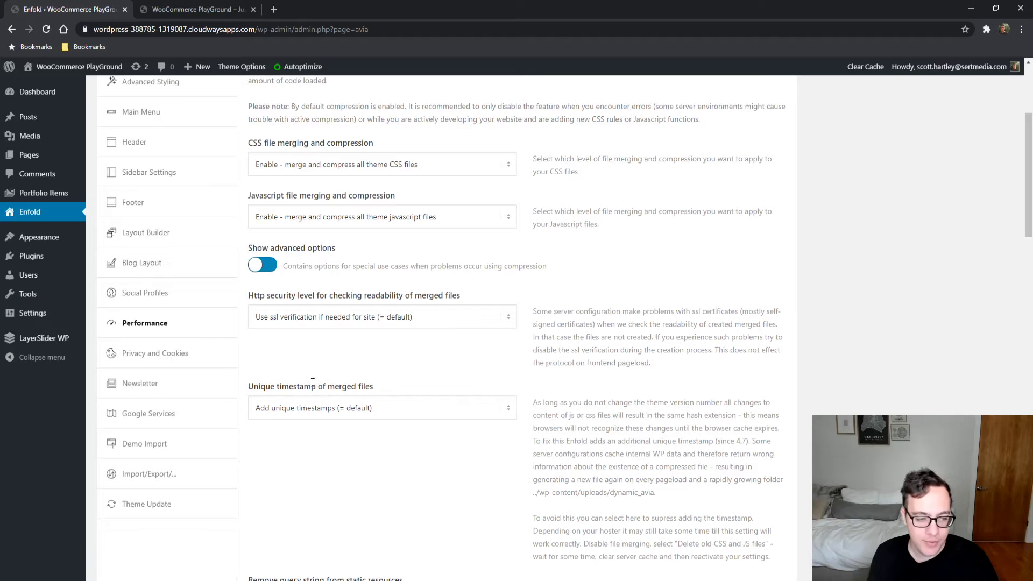
Open the Privacy and Cookies settings and review the options that append a privacy policy message to the site's forms
left_click(157, 359)
scroll(376, 350, "up", 3)
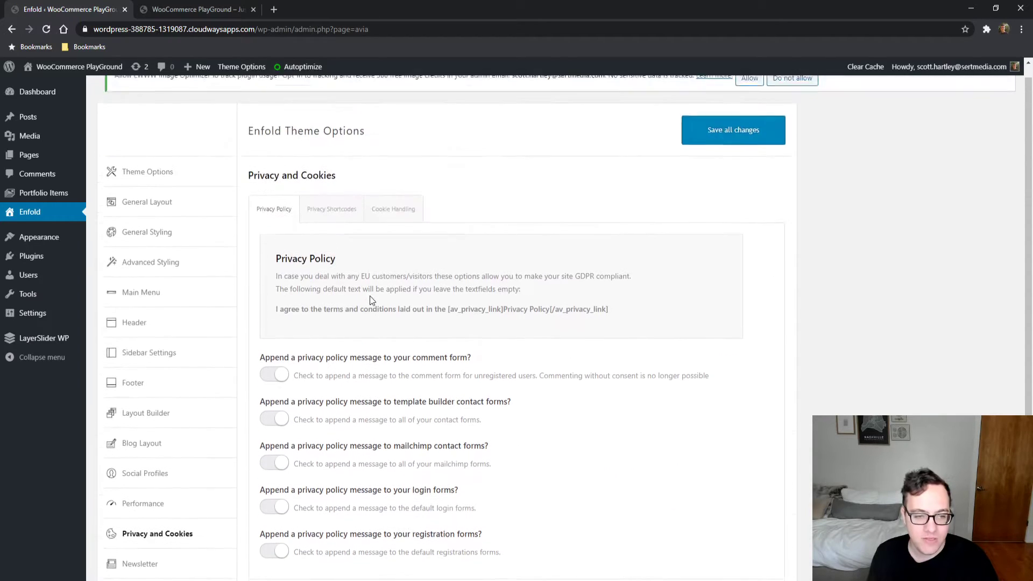
left_click(347, 232)
left_click(391, 227)
left_click(326, 233)
left_click(274, 233)
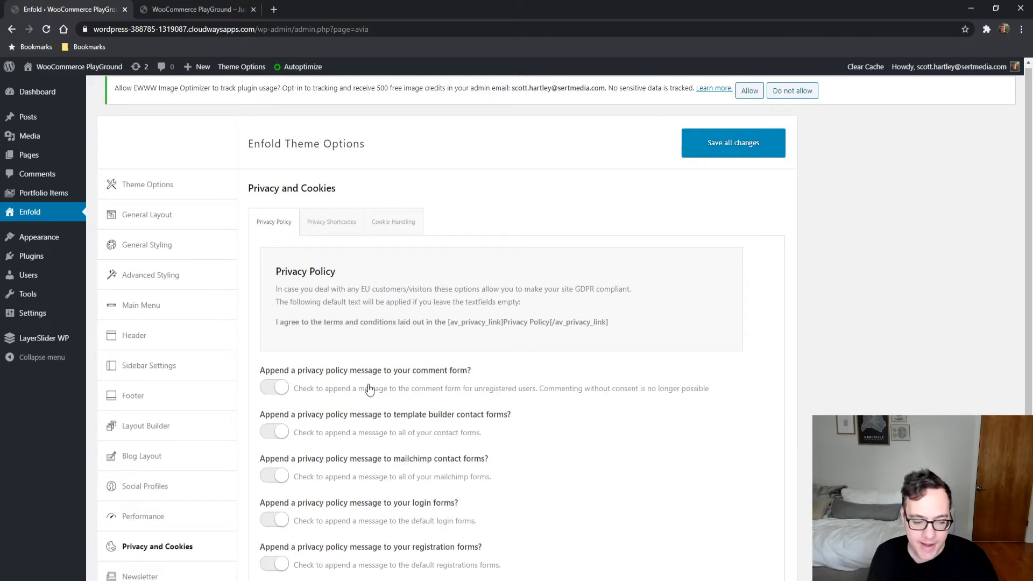
scroll(371, 396, "down", 3)
left_click_drag(312, 381, 383, 380)
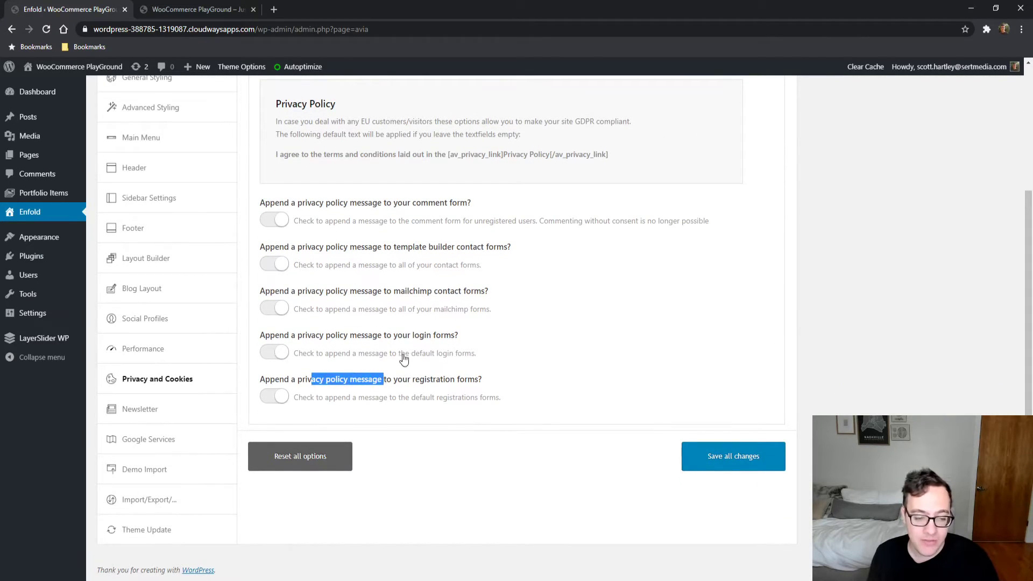
left_click_drag(498, 373, 357, 221)
Open the Privacy Shortcodes section and read through the shortcodes available for the privacy policy
scroll(323, 188, "up", 2)
left_click(311, 174)
scroll(344, 269, "down", 3)
scroll(344, 269, "up", 2)
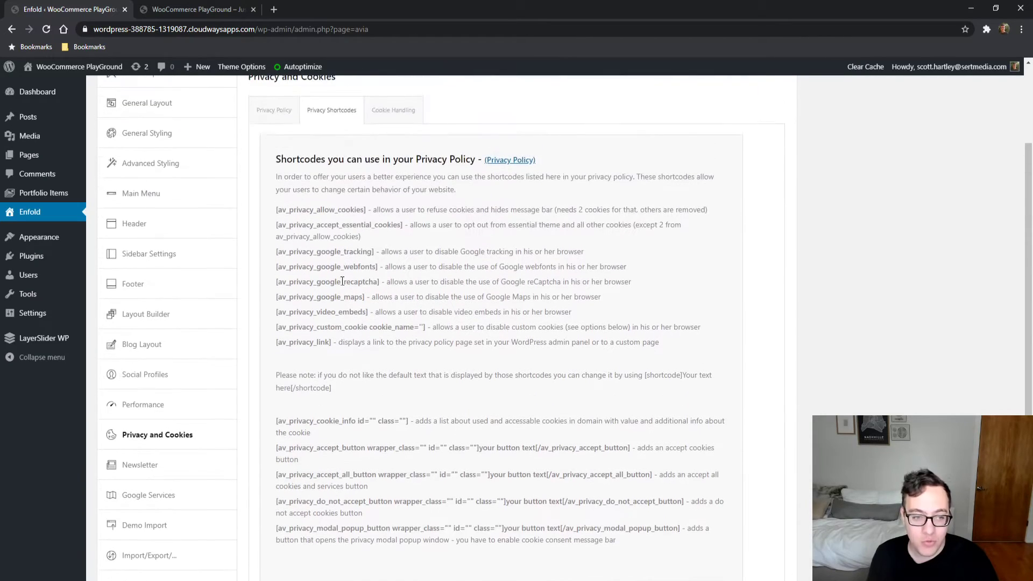
scroll(343, 271, "up", 1)
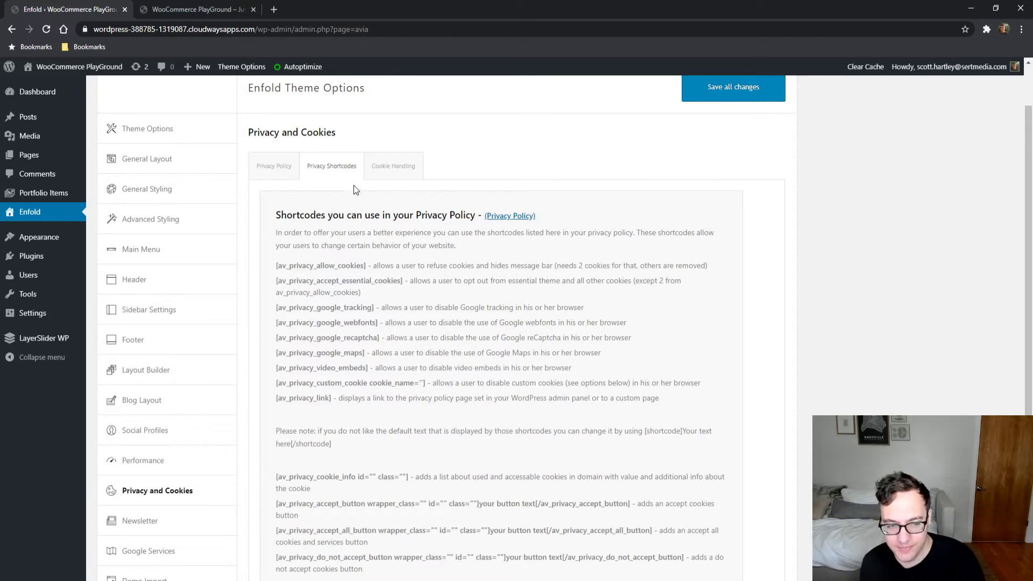
Set the cookie handling option to Enable cookie consent messages
left_click(396, 171)
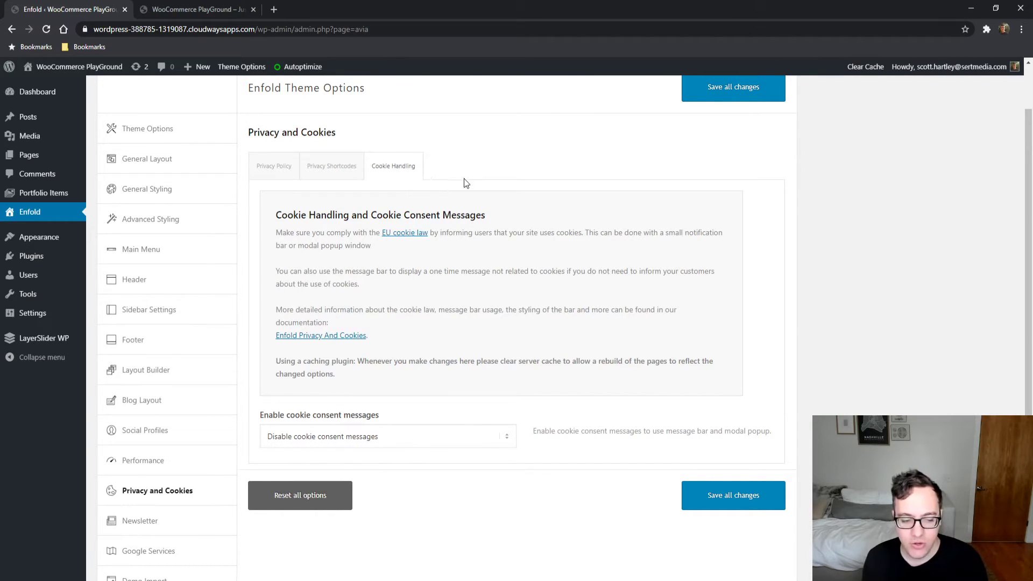
left_click(383, 437)
left_click(385, 460)
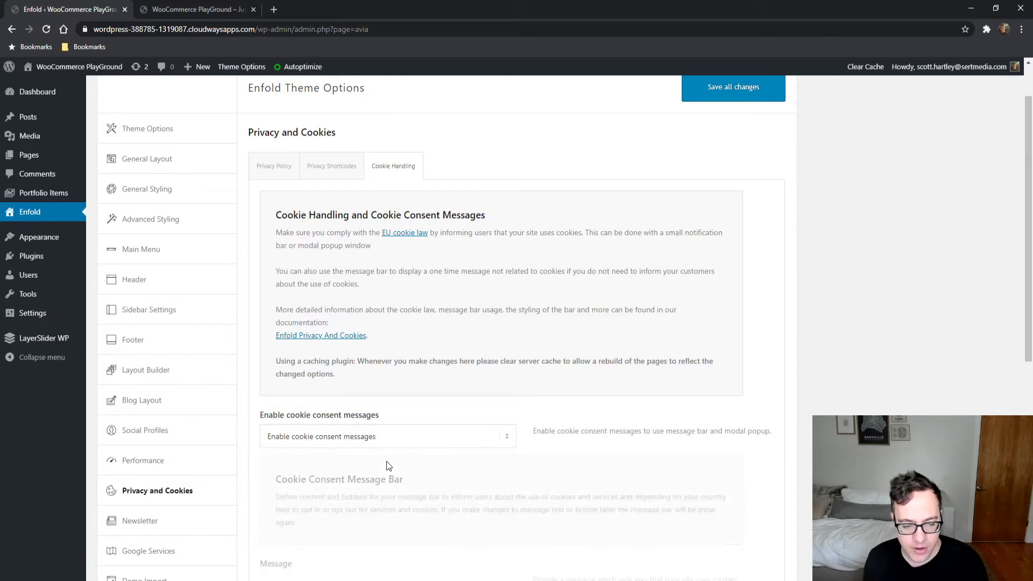
Review the cookie consent message bar, its buttons, the modal popup window and the advanced options
scroll(433, 410, "down", 5)
scroll(434, 410, "down", 12)
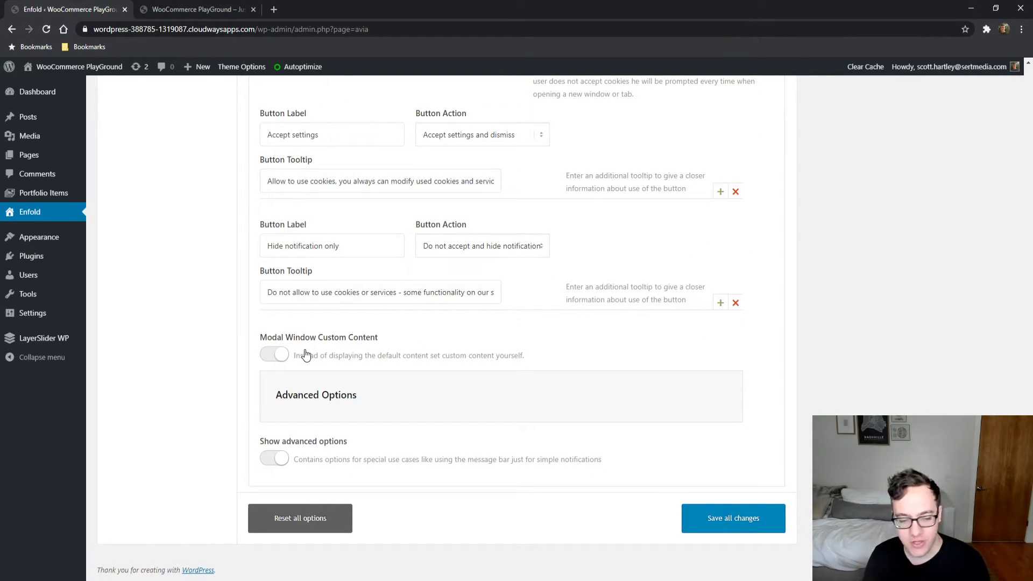
scroll(205, 195, "up", 1)
scroll(205, 195, "up", 20)
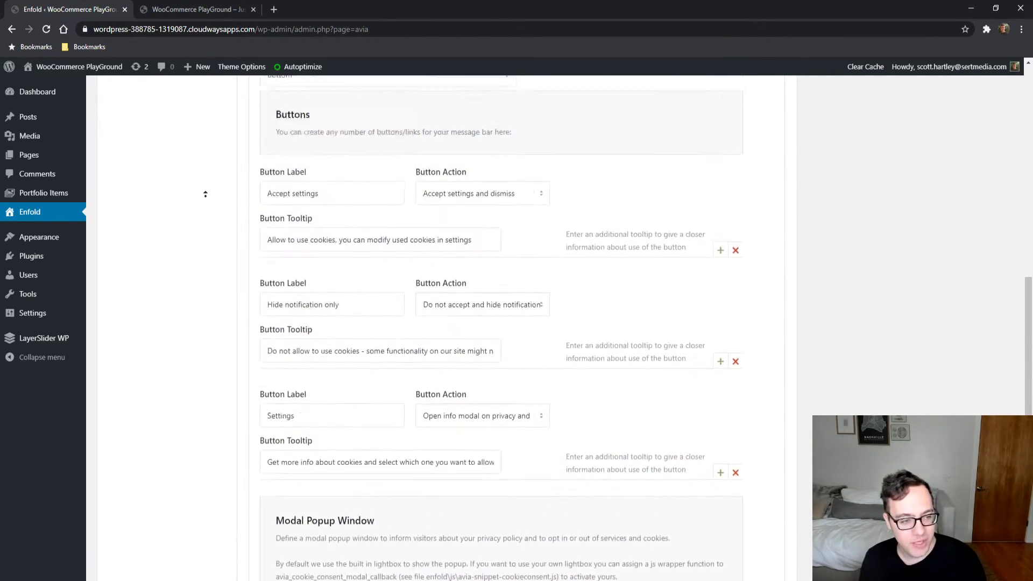
Open the Newsletter settings and review the Mailchimp API key option
scroll(211, 386, "down", 1)
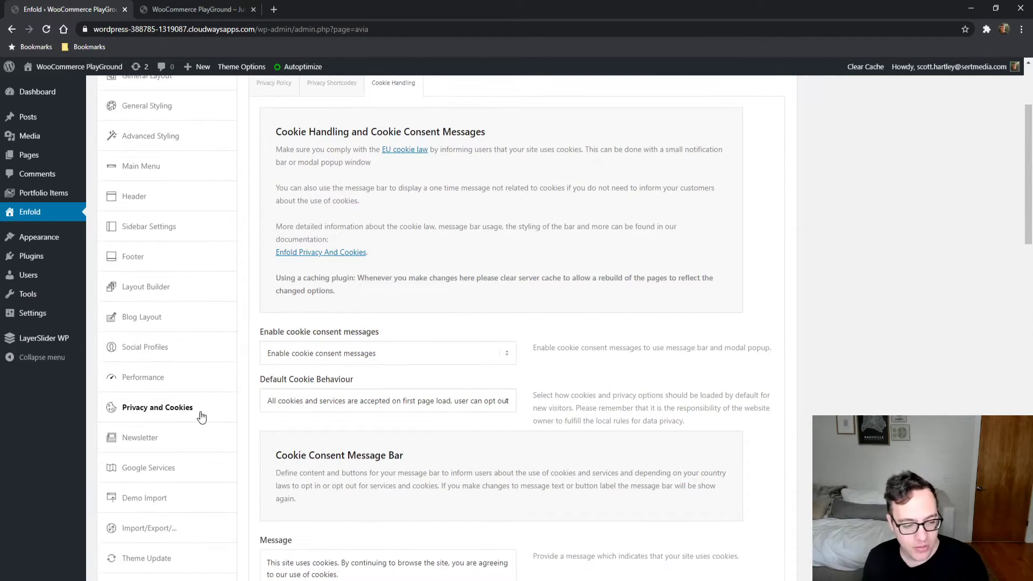
left_click(191, 437)
scroll(390, 398, "up", 1)
scroll(393, 399, "up", 3)
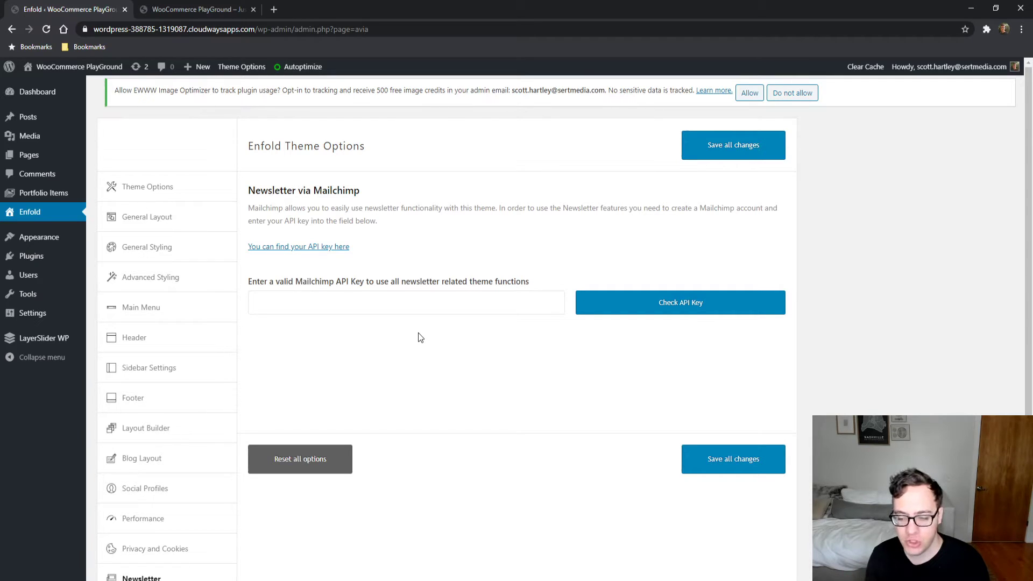
scroll(417, 338, "down", 5)
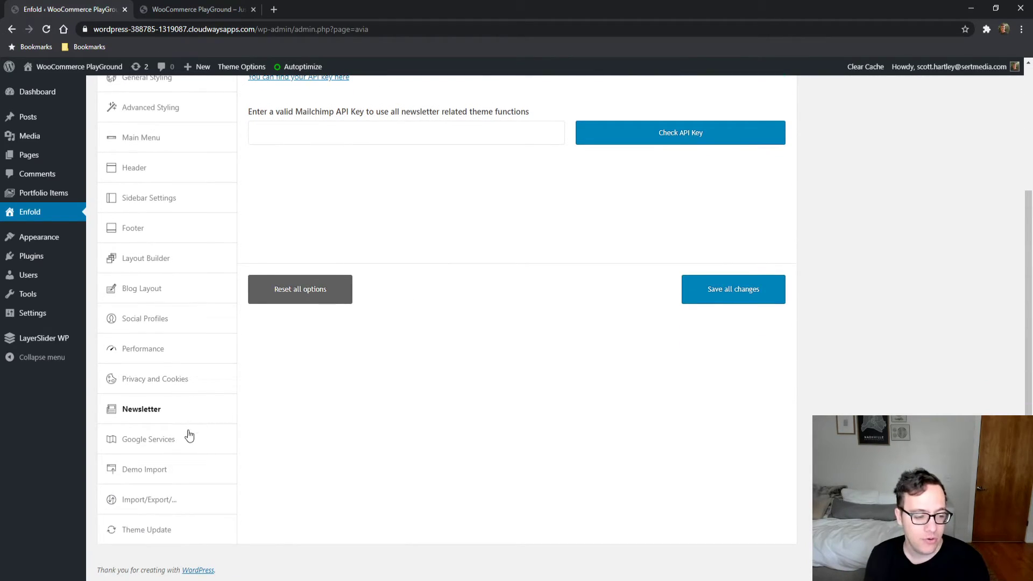
Open the Google Services settings and review the Analytics tracking code and Google Maps options
left_click(189, 435)
scroll(377, 340, "up", 4)
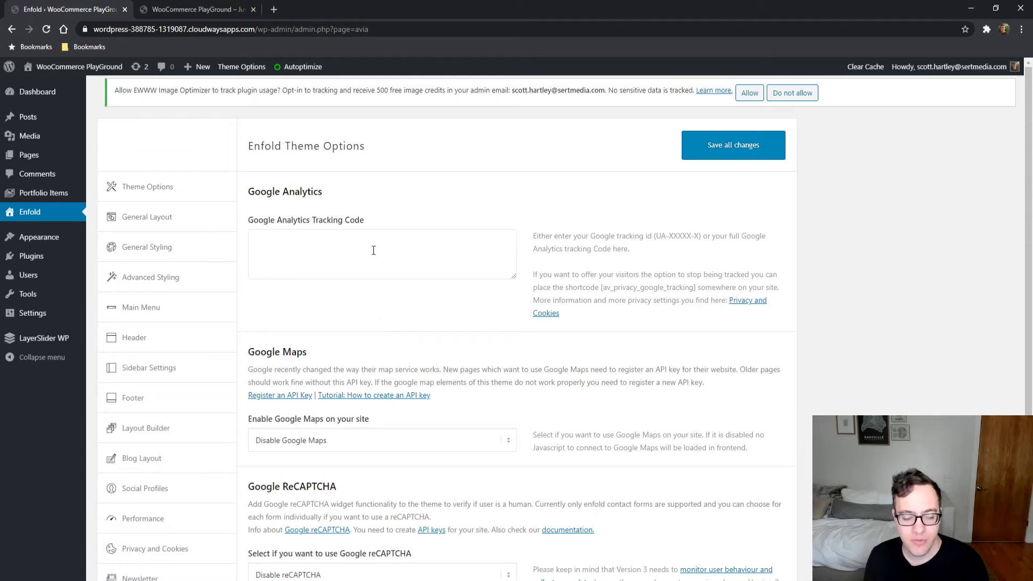
left_click(359, 258)
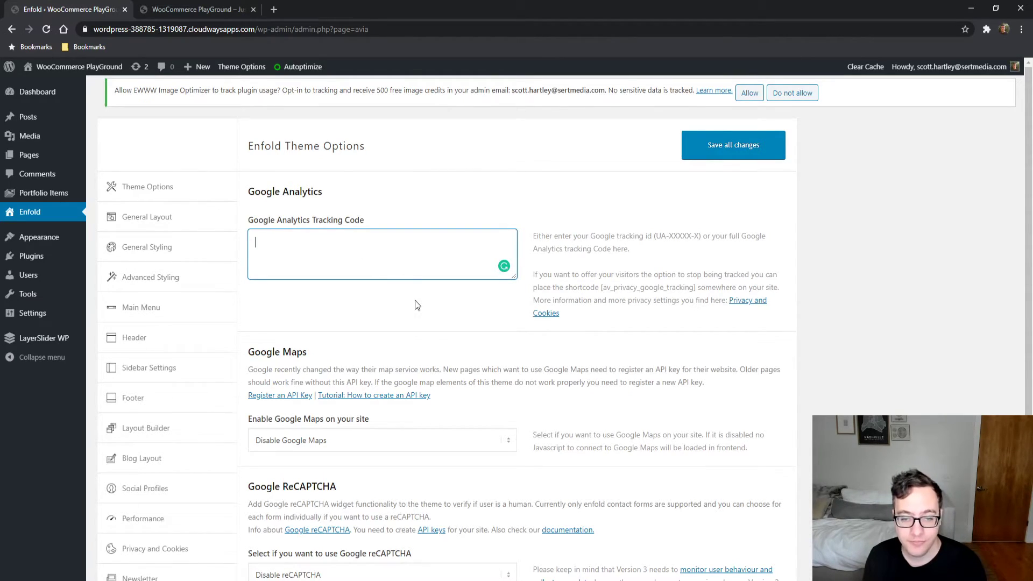
scroll(410, 298, "down", 2)
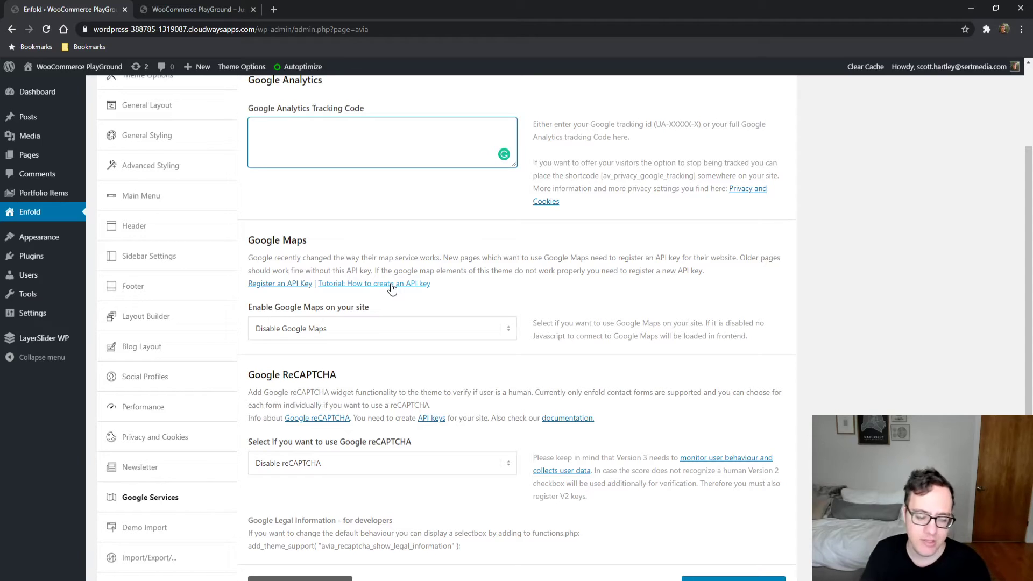
left_click(416, 329)
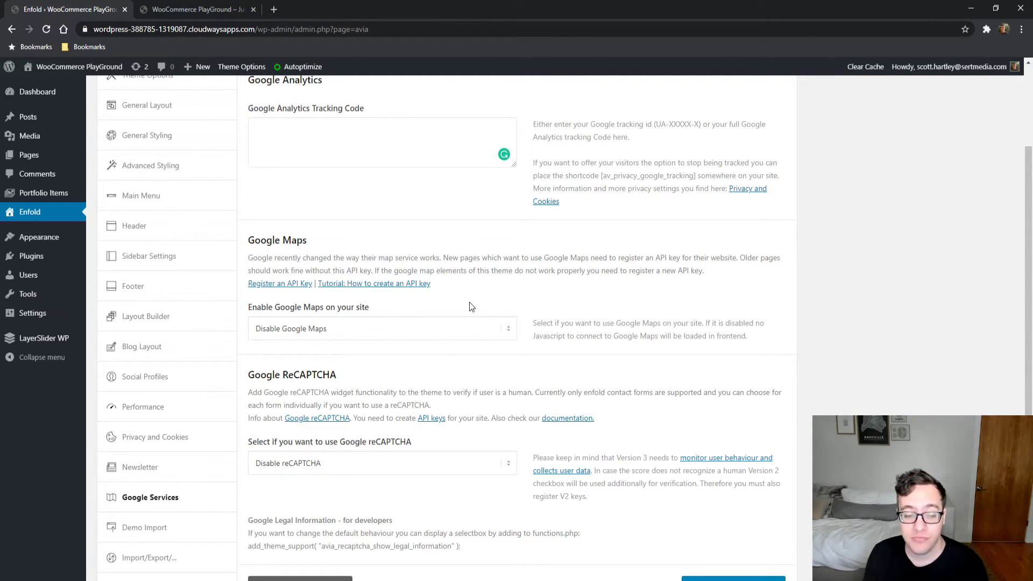
Try the reCAPTCHA Version 2 option, and set Google reCAPTCHA to reCAPTCHA Version 3 (needs V2 as fallback verification)
scroll(492, 391, "down", 1)
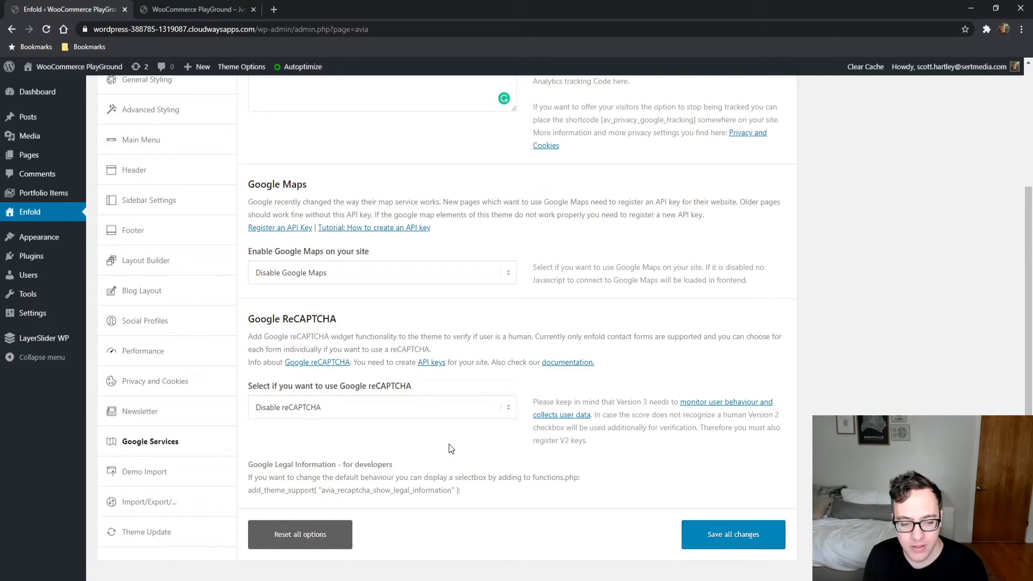
left_click(418, 437)
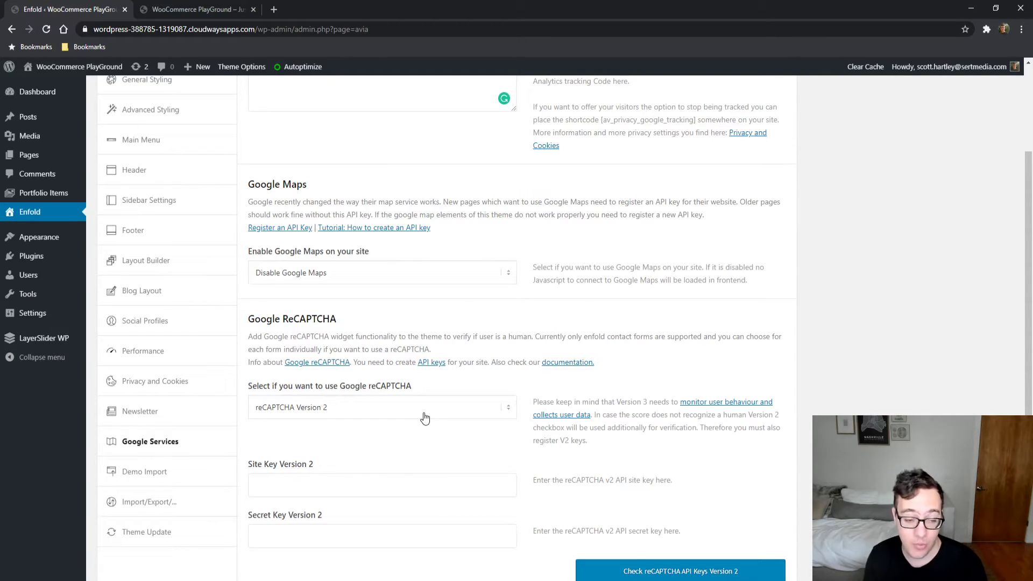
scroll(408, 396, "down", 2)
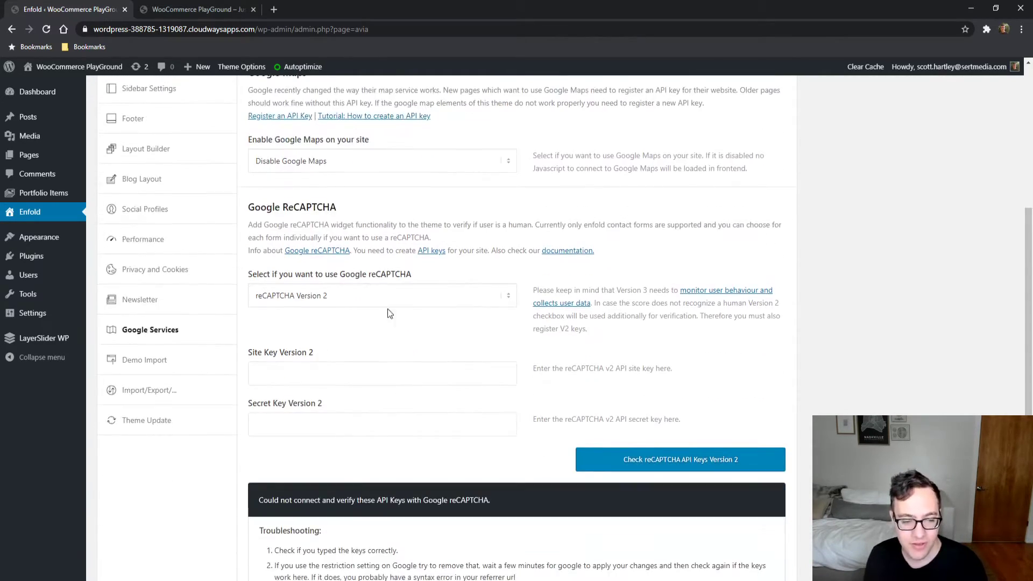
left_click(354, 335)
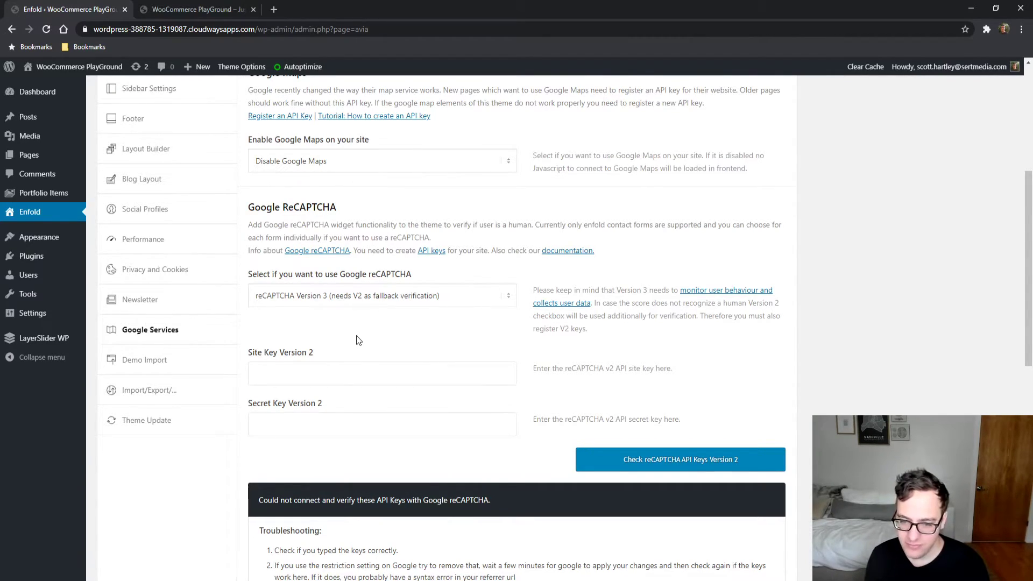
Open the Demo Import section and browse the available Enfold demos and their recommended plugins
left_click(155, 369)
scroll(233, 353, "down", 3)
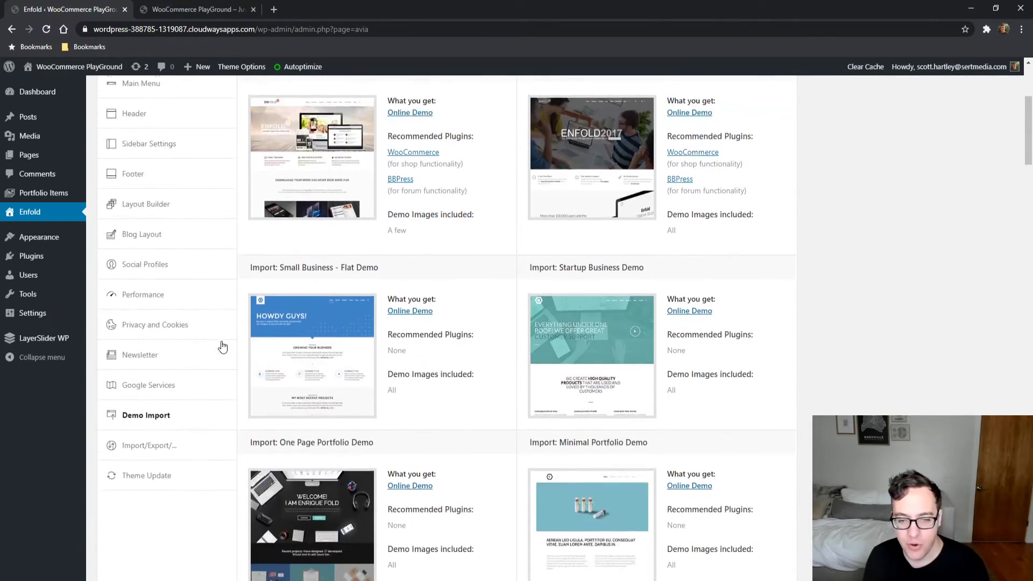
scroll(222, 347, "down", 2)
left_click_drag(1027, 144, 1017, 101)
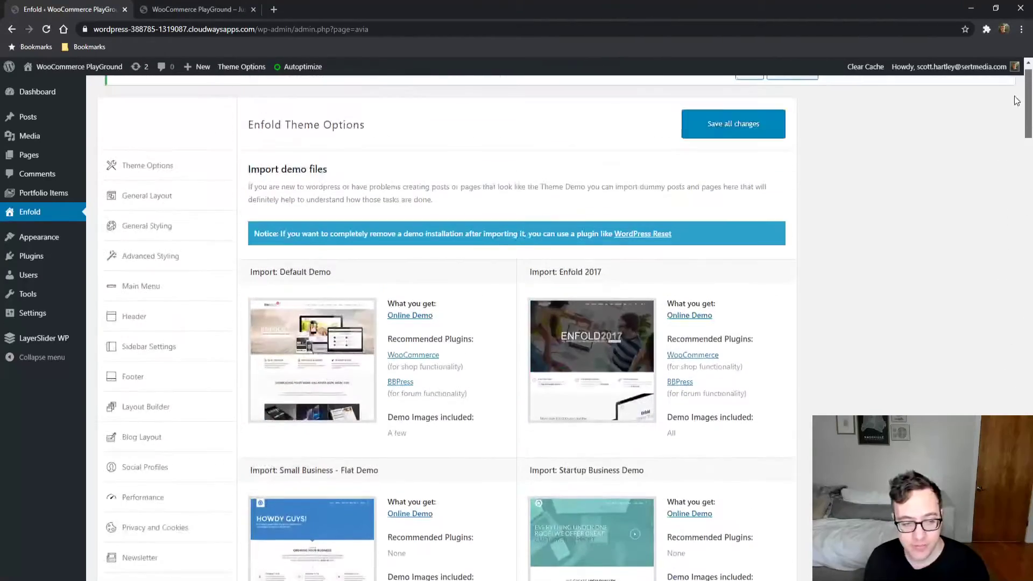
scroll(259, 386, "down", 1)
scroll(251, 372, "down", 2)
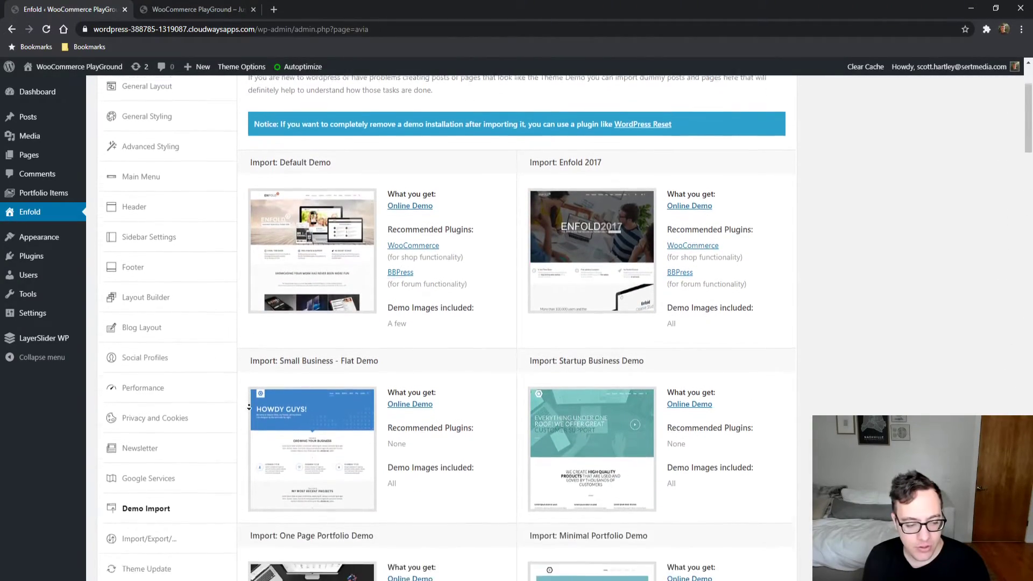
Open the Import/Export section and review the options for exporting and importing theme settings files
left_click(185, 482)
scroll(348, 288, "up", 4)
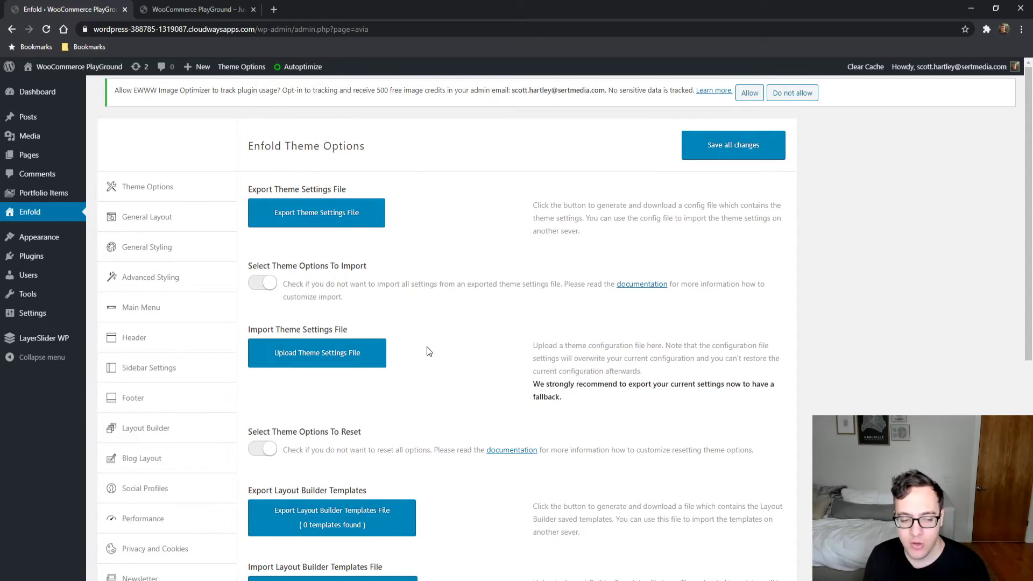
scroll(429, 351, "down", 5)
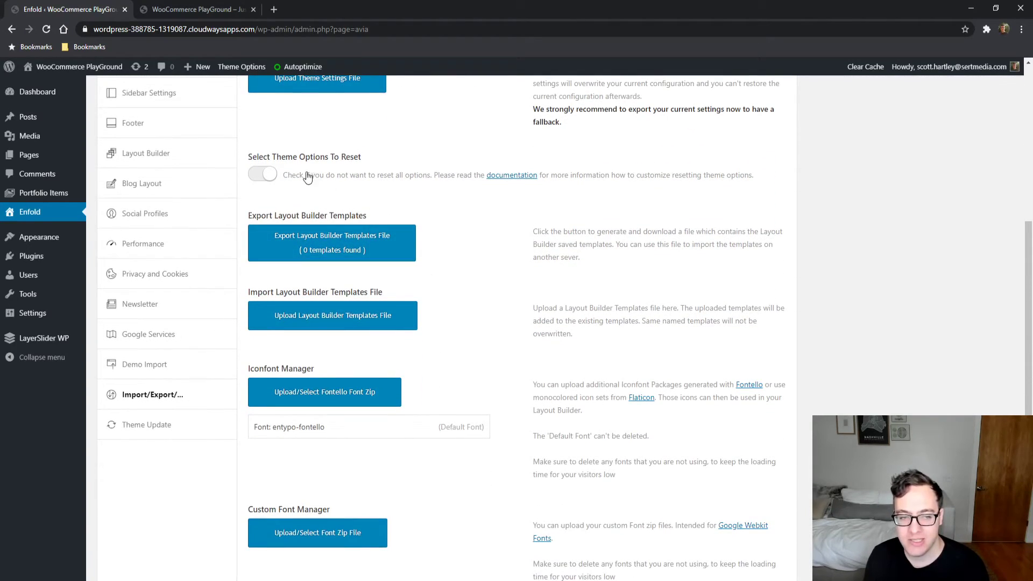
Enable Select Theme Options To Reset, look through the list of tabs that can be reset, and disable it again
left_click(262, 175)
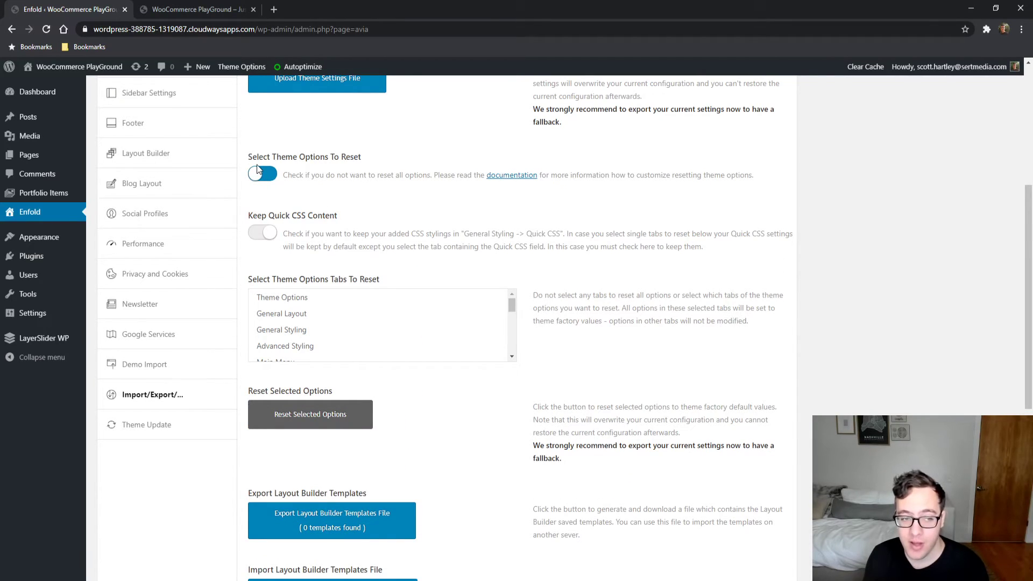
left_click_drag(512, 304, 502, 268)
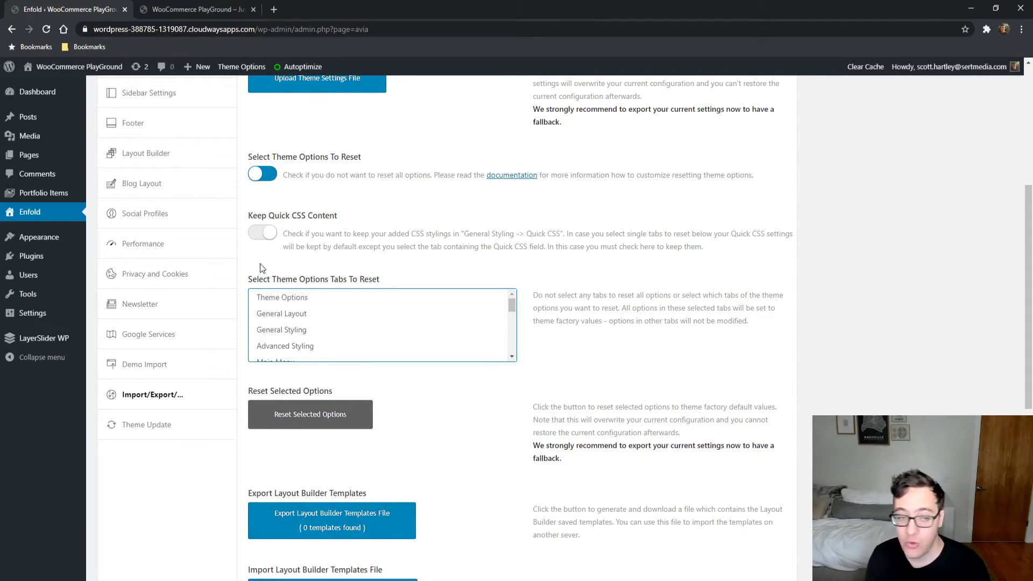
left_click(264, 176)
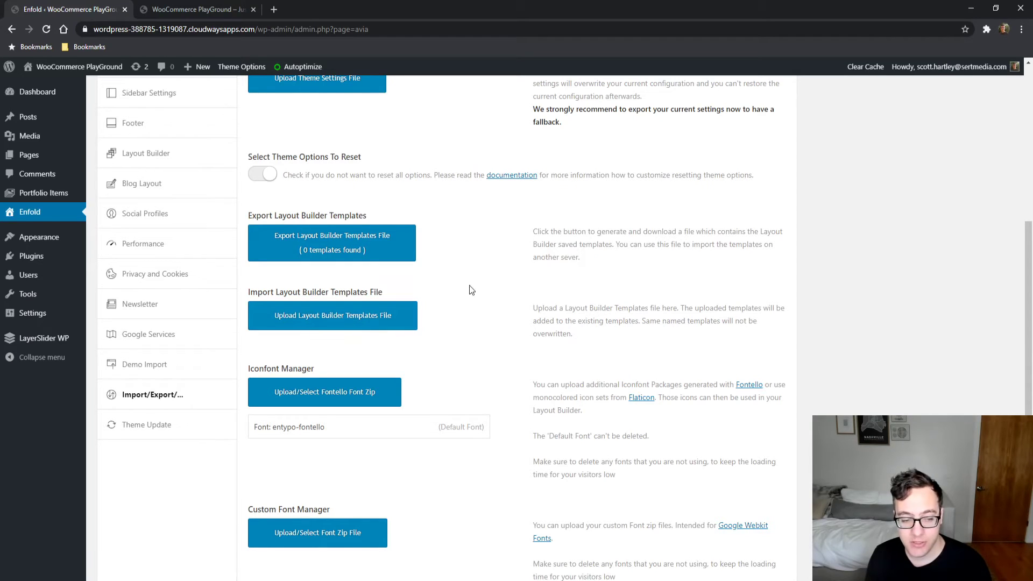
Review the layout builder template export and import, the Iconfont Manager and the Custom Font Manager
scroll(461, 307, "down", 2)
scroll(452, 317, "down", 1)
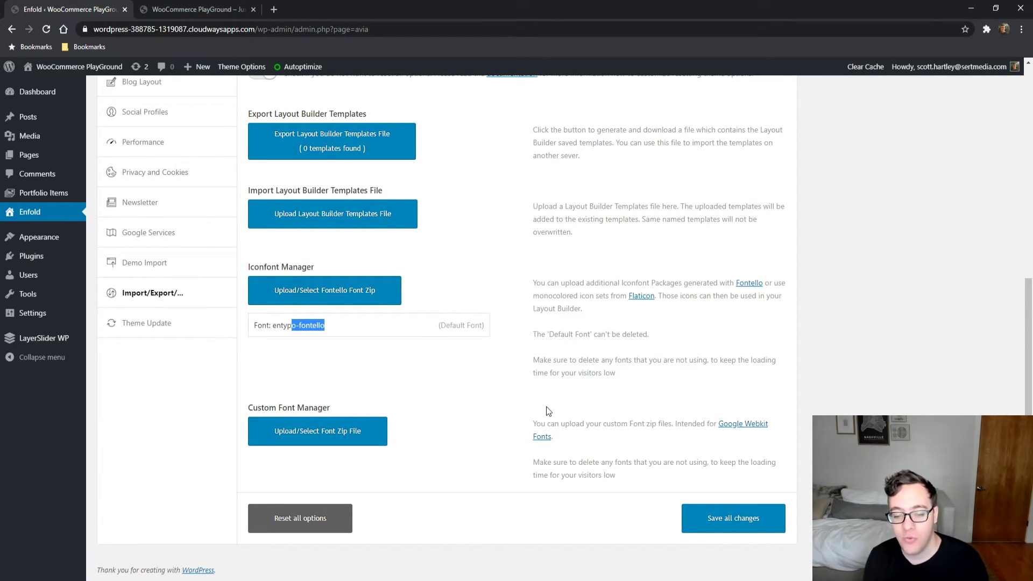
scroll(436, 418, "up", 1)
Open the Theme Update section and check the Envato private token field, the theme version and the PHP version
left_click(189, 385)
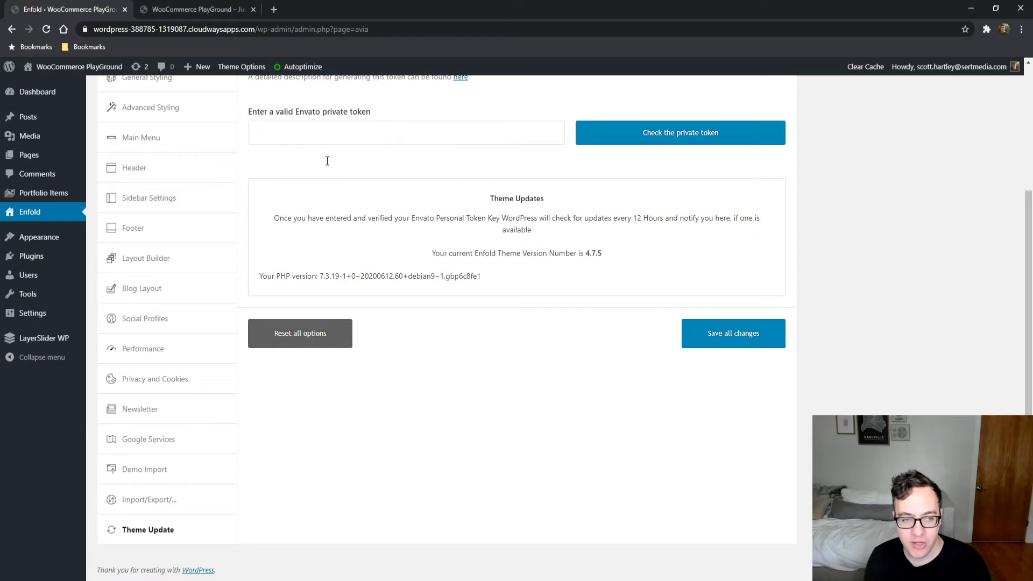
left_click_drag(462, 253, 621, 256)
left_click(621, 257)
left_click_drag(521, 275, 279, 274)
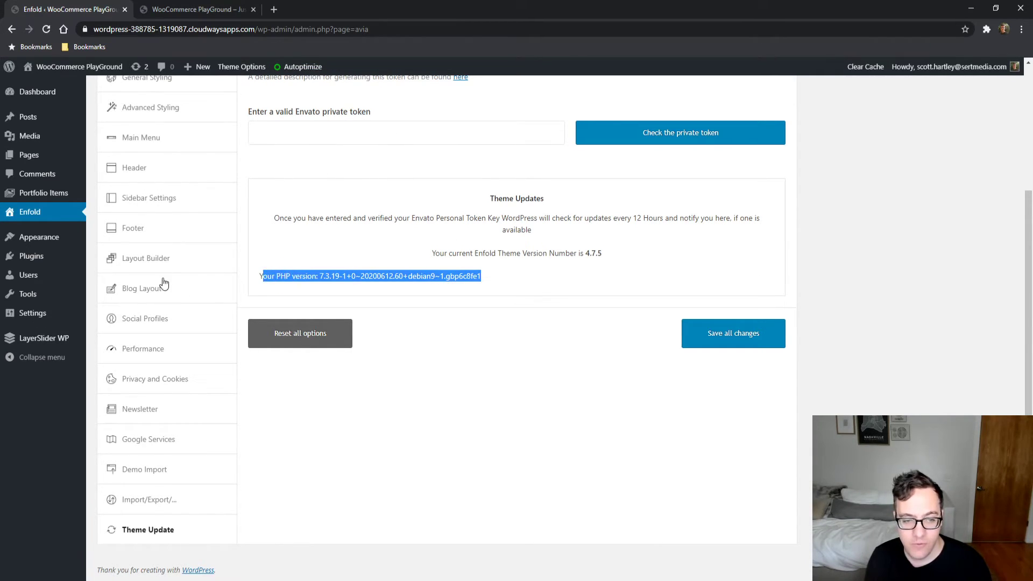
Return to the Blog Layout settings and look over the blog styling and single post options
left_click(167, 287)
scroll(205, 269, "up", 3)
scroll(194, 253, "up", 3)
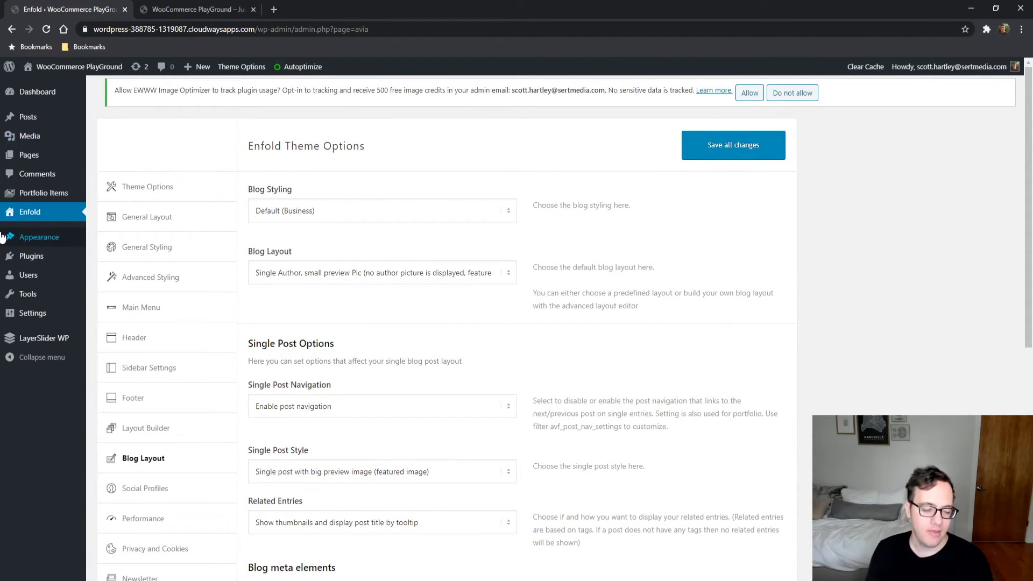
Switch to the site's home page, open it for editing in the Avia Layout Builder and close the spare browser tab
middle_click(75, 67)
left_click(164, 11)
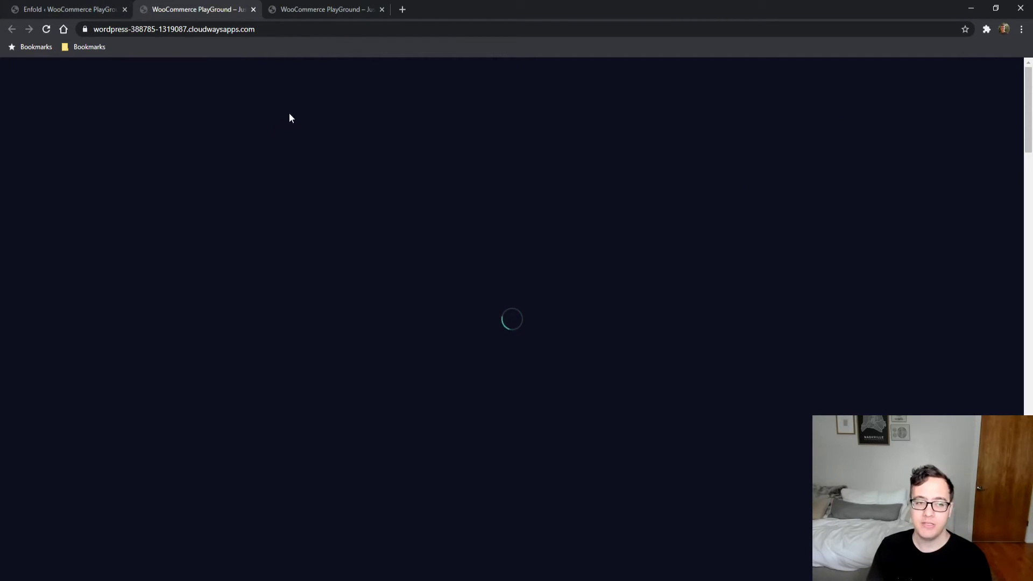
left_click(339, 67)
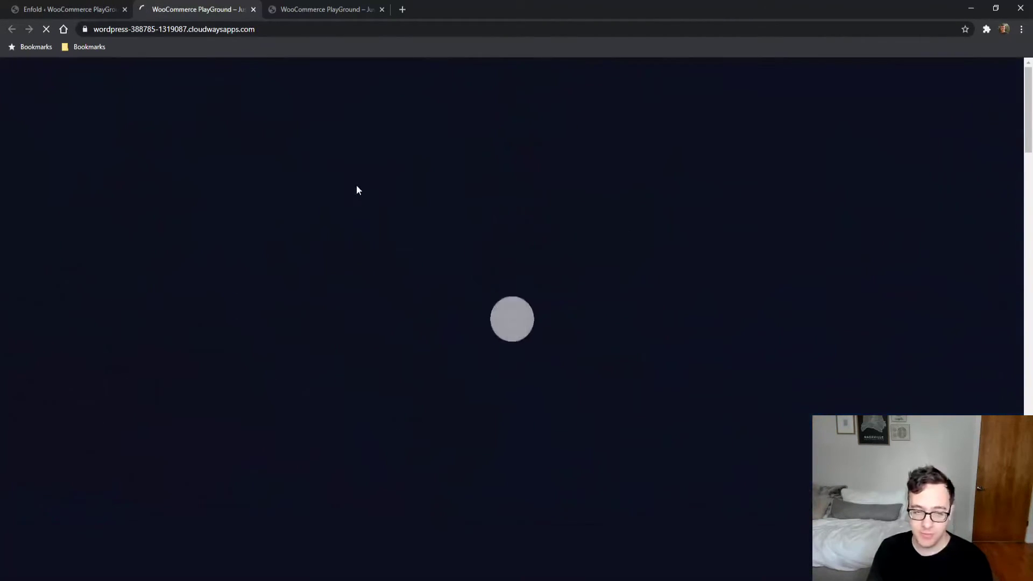
left_click(381, 9)
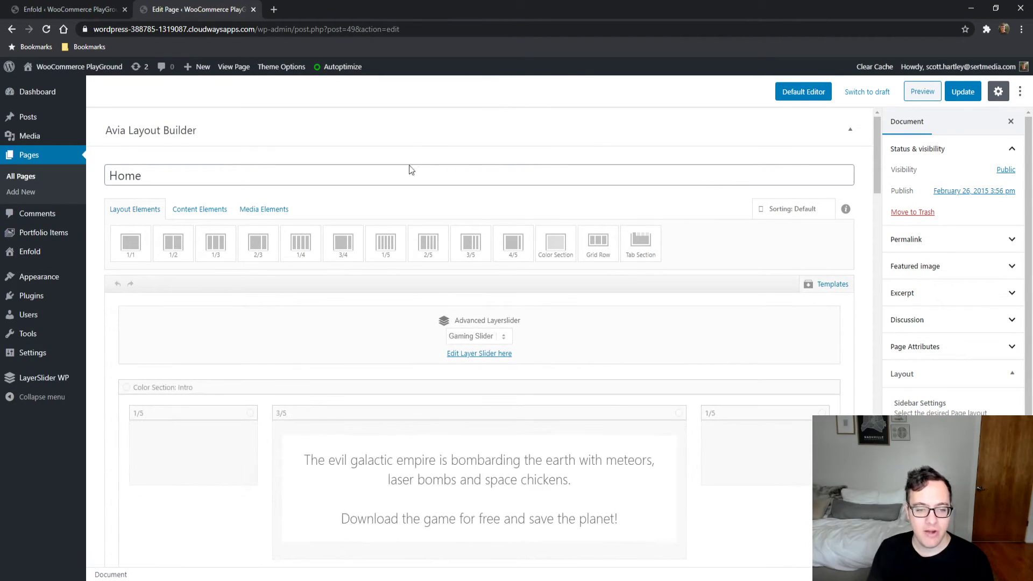
Look over the layout elements and the existing sections of the Home page in the Avia Layout Builder
left_click_drag(880, 175, 910, 168)
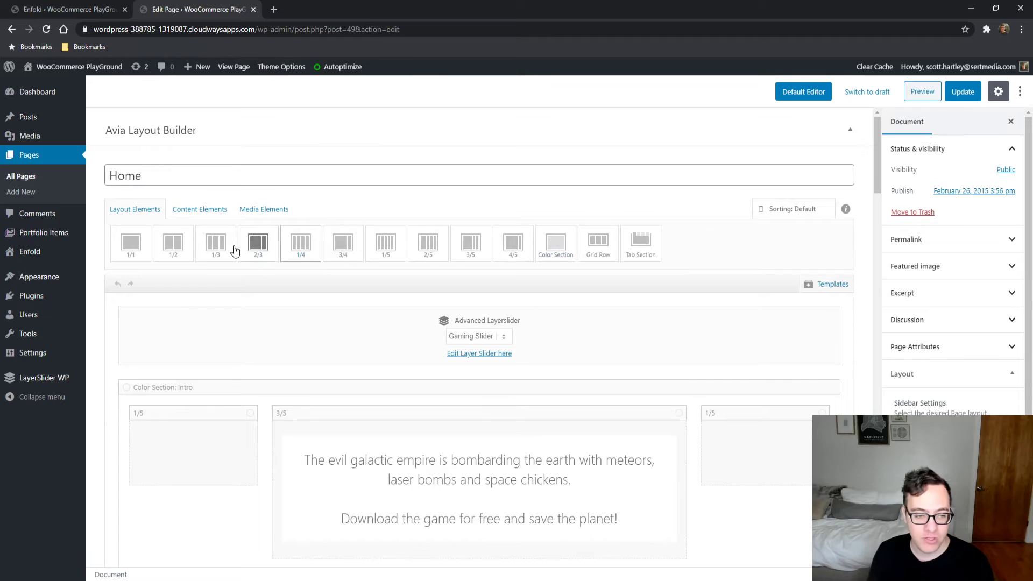
scroll(341, 399, "down", 2)
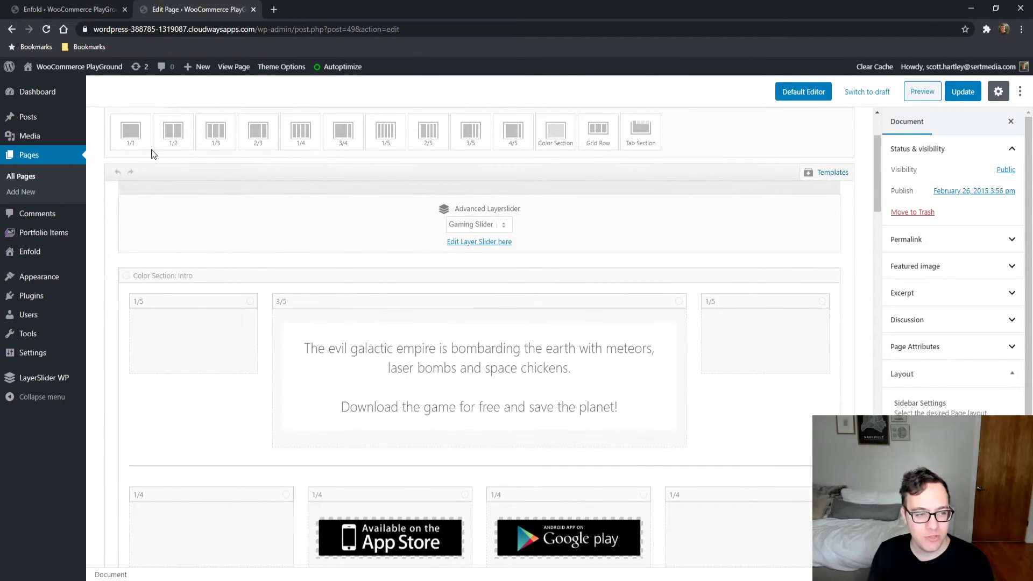
scroll(179, 136, "up", 2)
Add a Code Block content element between the Advanced Layerslider and the Intro color section, and delete it again
left_click(189, 217)
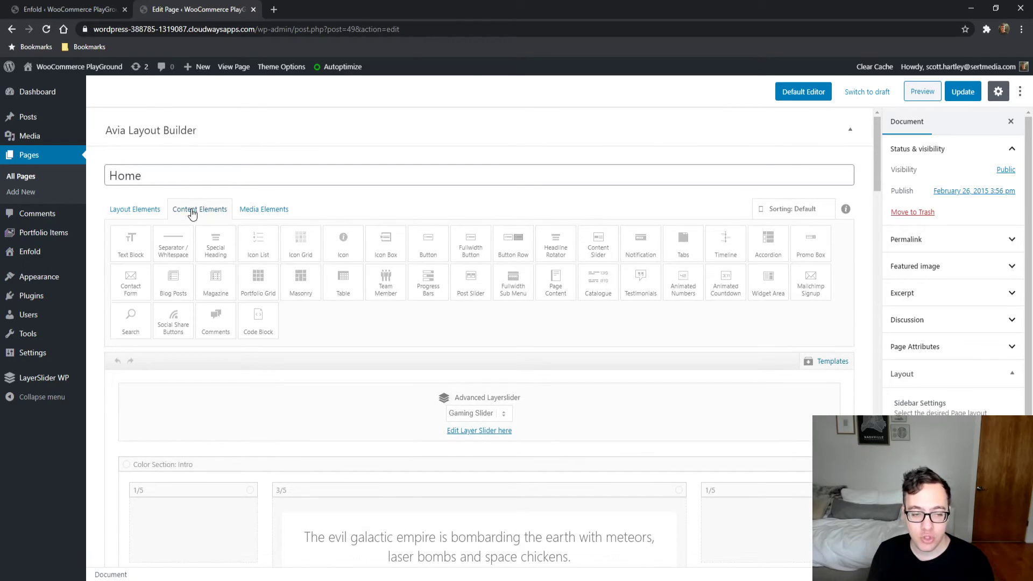
scroll(285, 259, "down", 2)
left_click_drag(258, 209, 445, 349)
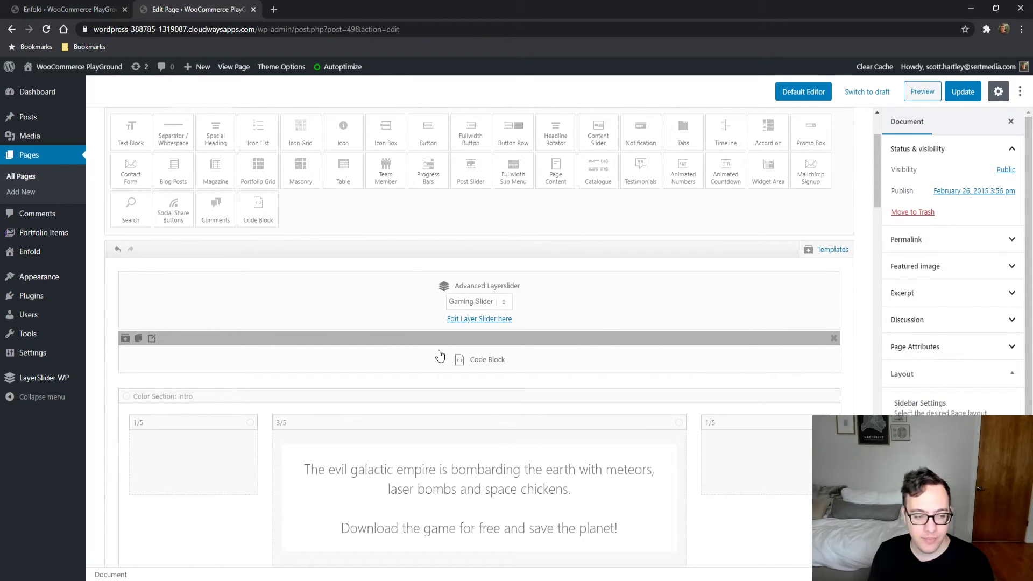
left_click(835, 338)
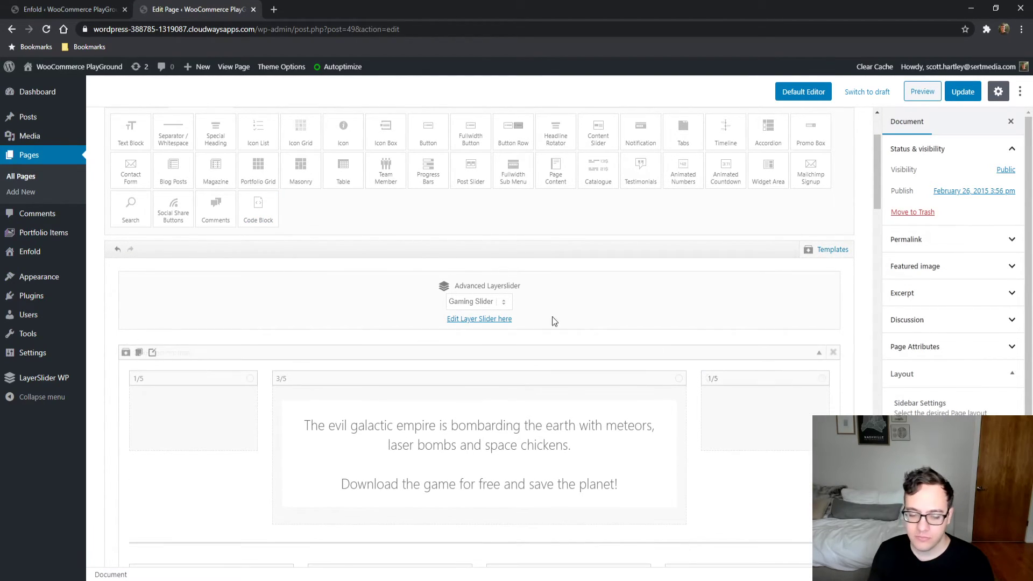
Review the builder's media, content and layout elements, including why the Google Map element is disabled
scroll(183, 209, "up", 1)
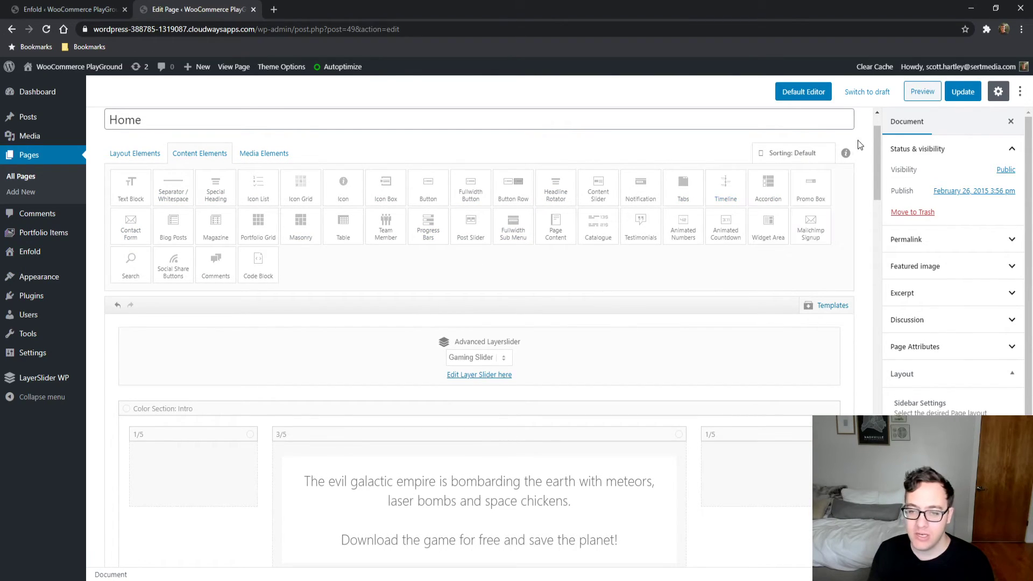
left_click(273, 154)
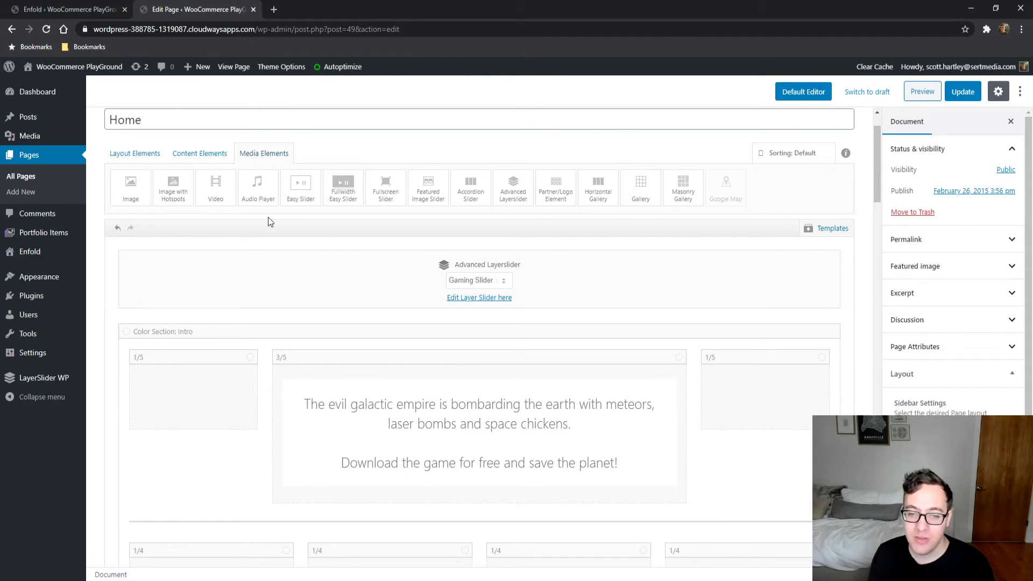
left_click(201, 154)
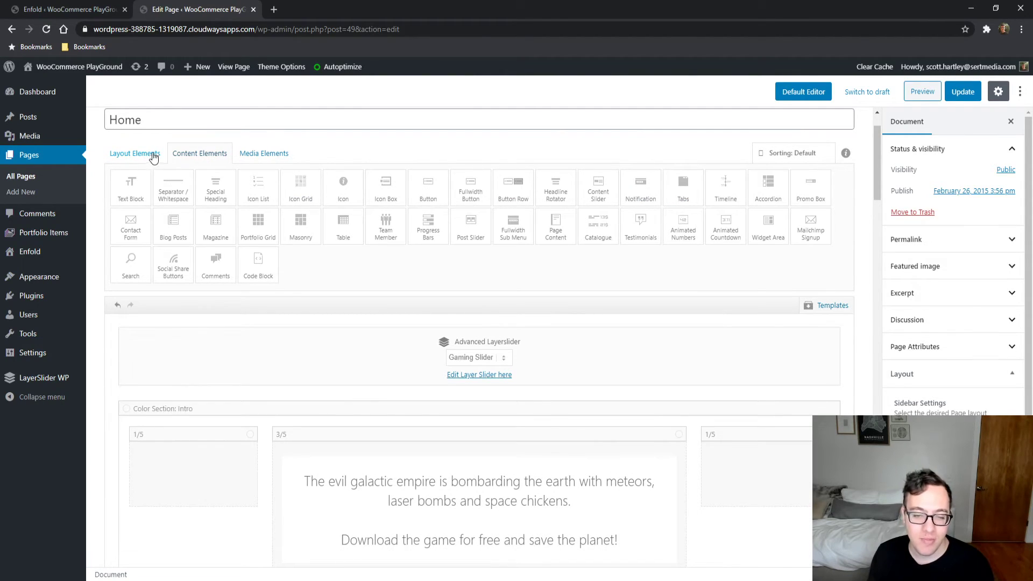
left_click(282, 153)
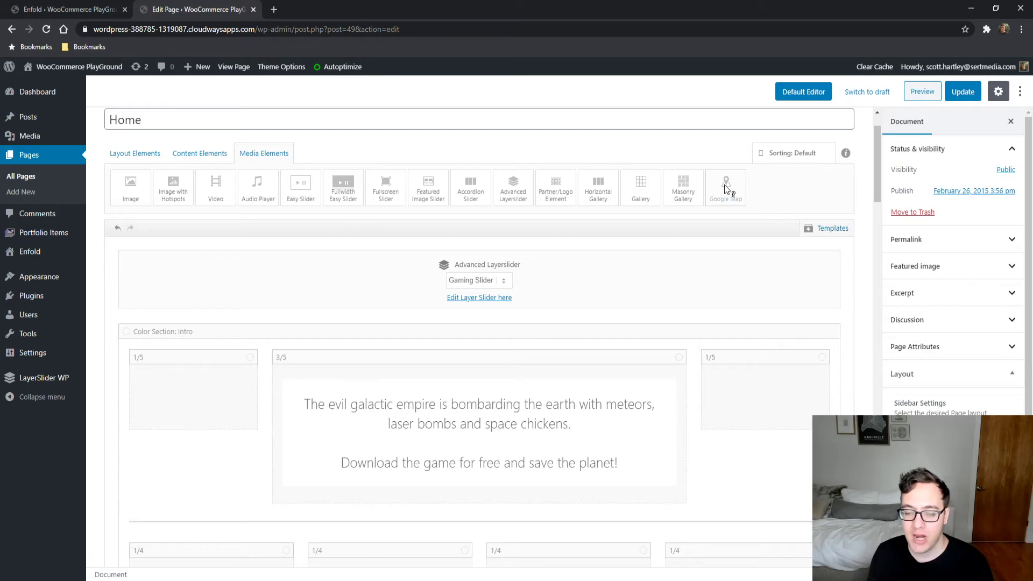
mouse_move(724, 187)
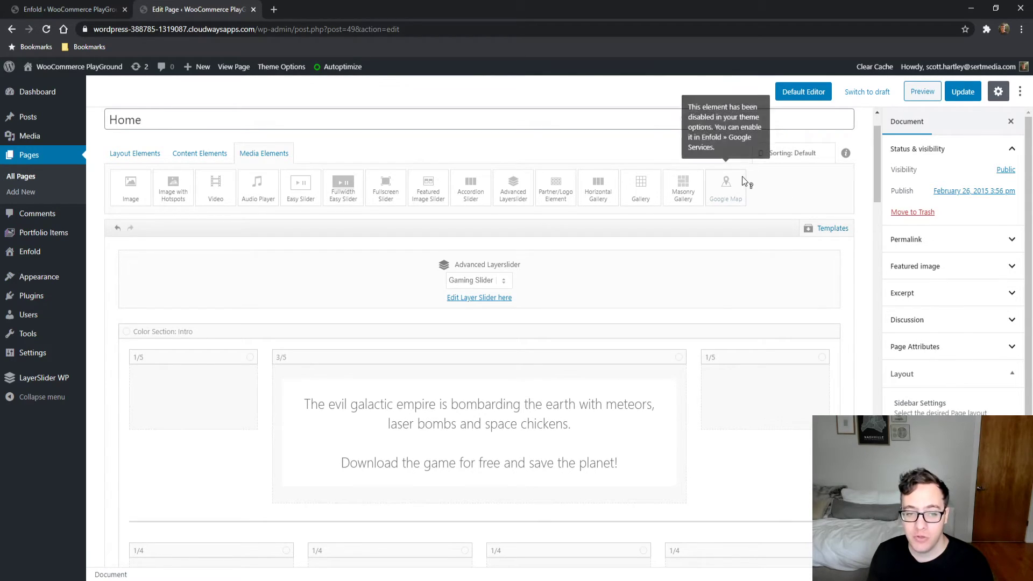
left_click(206, 151)
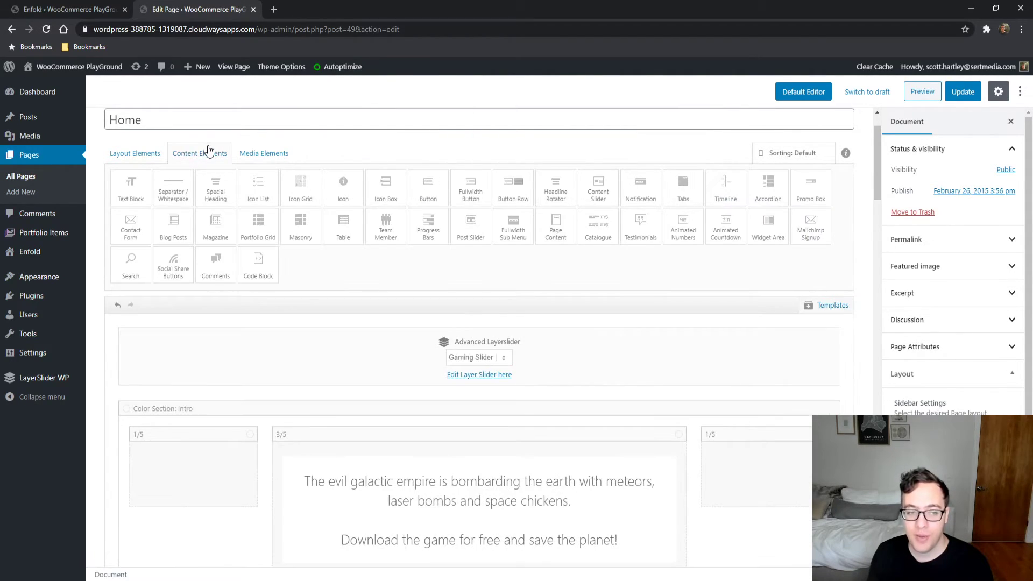
left_click(137, 153)
left_click(207, 154)
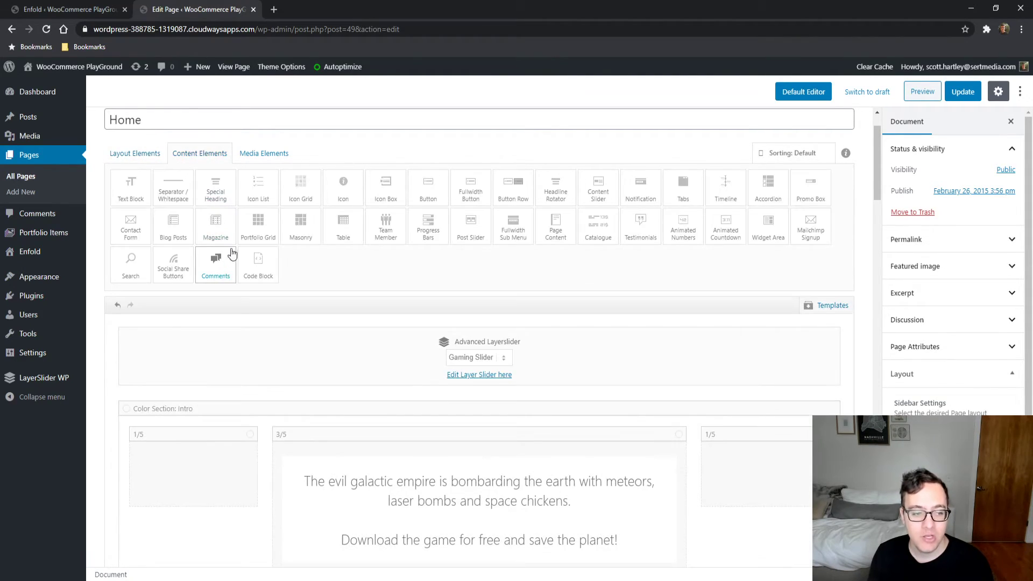
Insert a Code Block content element directly below the Advanced Layerslider and remove it again
left_click_drag(258, 266, 457, 398)
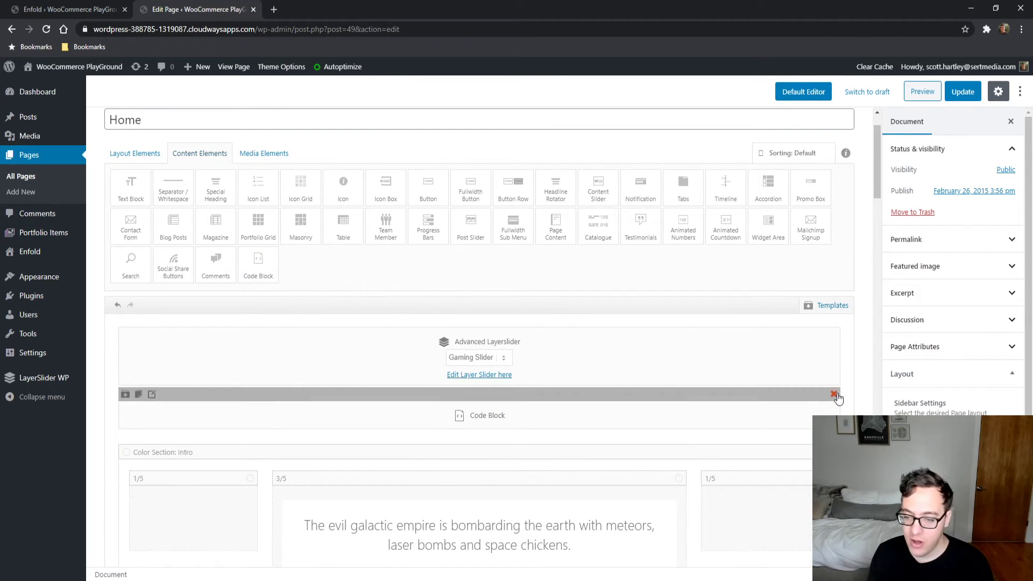
left_click(834, 395)
Widen the first 1/5 column of the Intro color section stepwise to 1/1 and shrink it back to 1/5
scroll(603, 369, "down", 2)
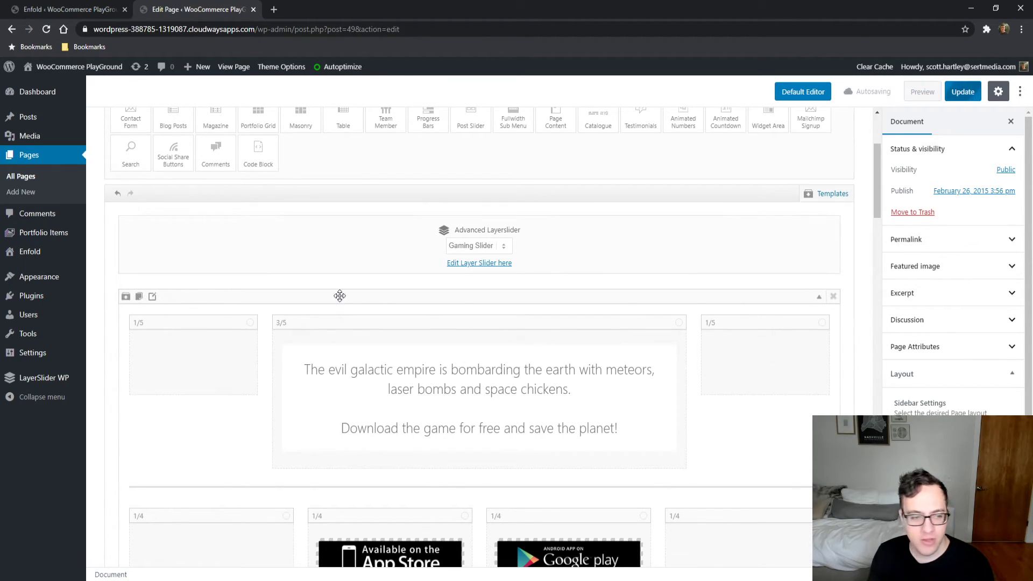
left_click(162, 325)
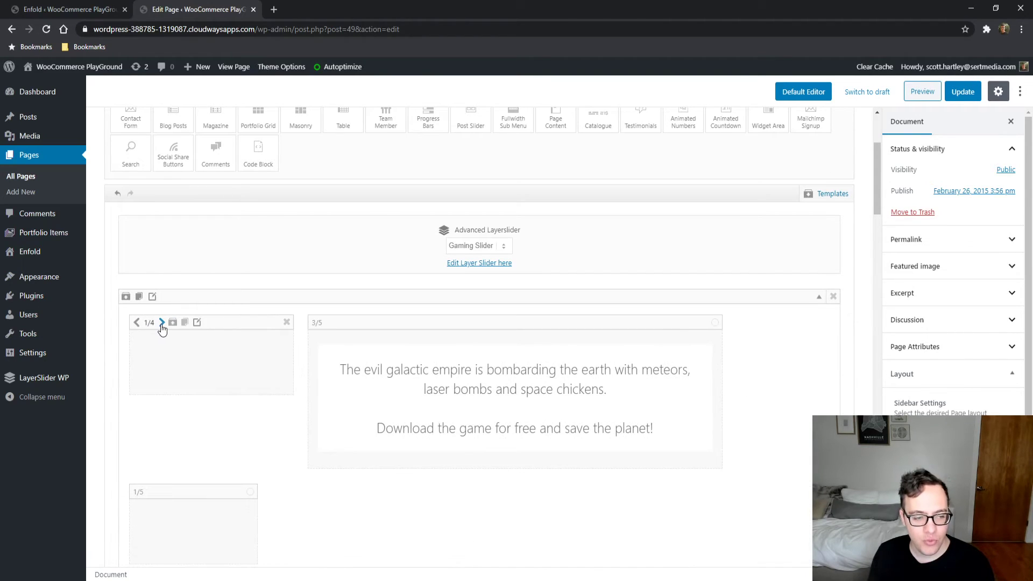
left_click(161, 323)
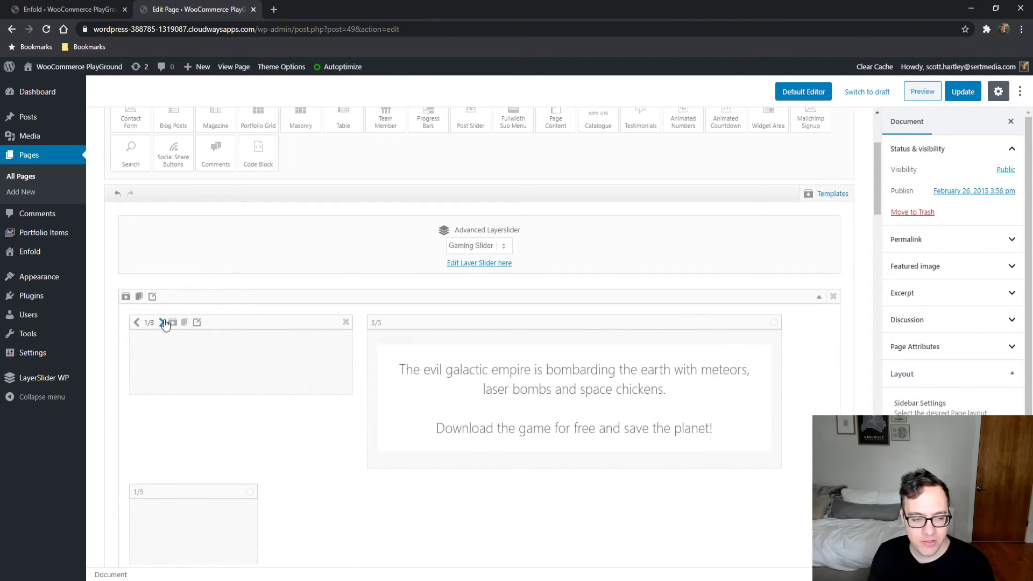
left_click(163, 323)
left_click(164, 323)
left_click(163, 323)
left_click(164, 323)
left_click(163, 323)
left_click(163, 323)
left_click(163, 323)
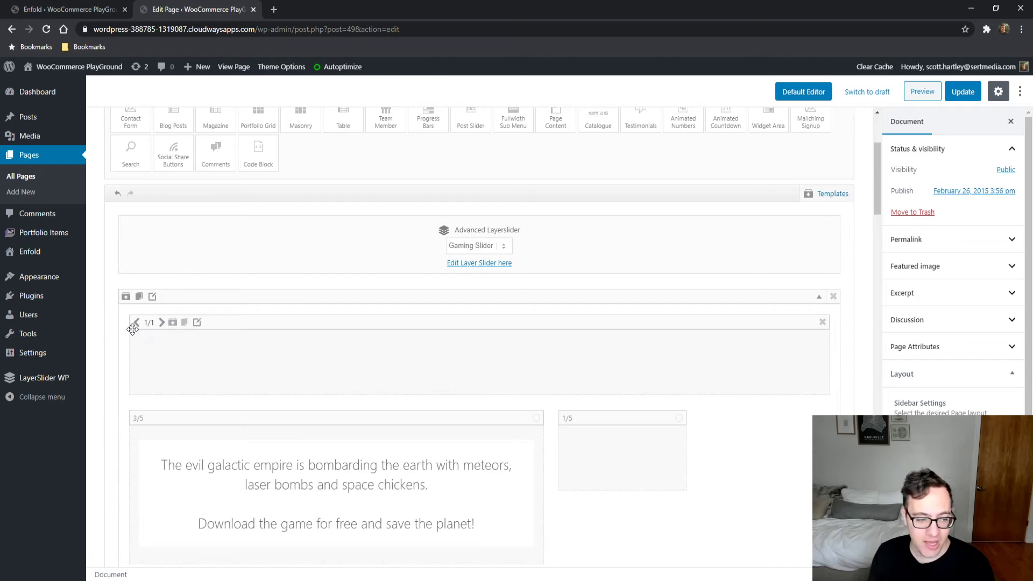
left_click(137, 323)
left_click(137, 322)
left_click(137, 323)
left_click(137, 323)
left_click(137, 323)
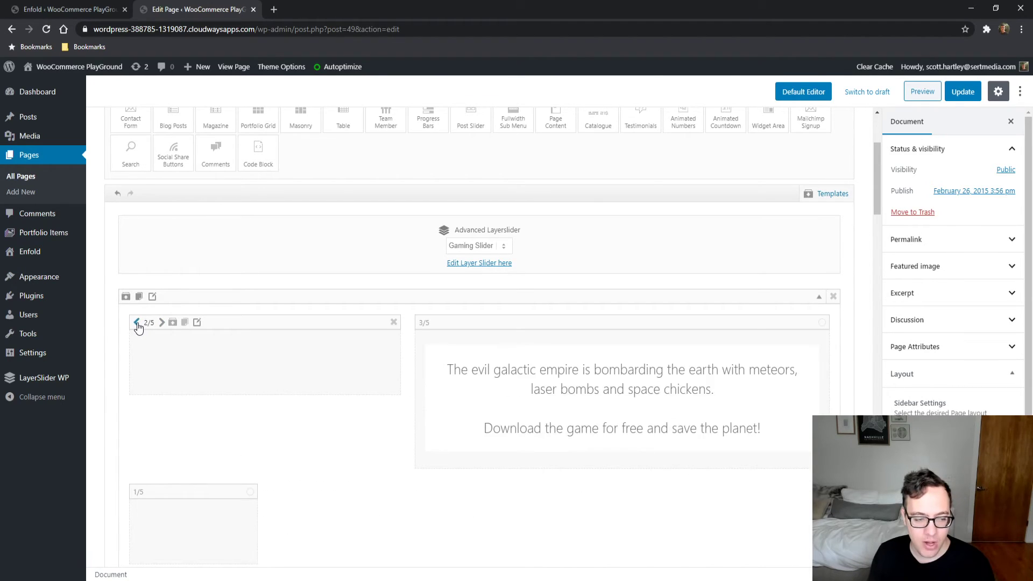
left_click(138, 323)
left_click(137, 323)
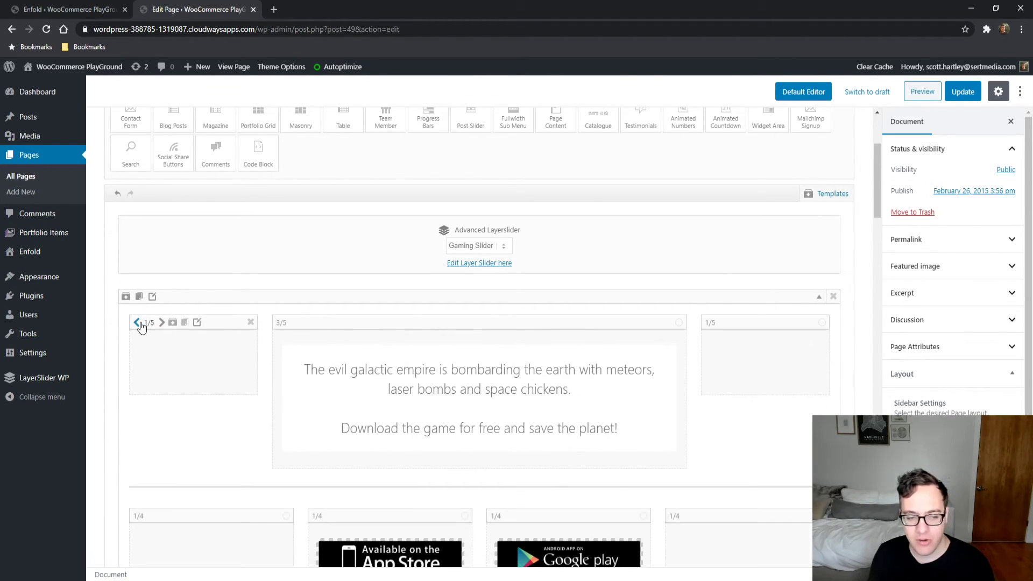
Delete the empty 1/5 column after the text column in the Intro color section and widen the first column to 2/5
left_click(824, 322)
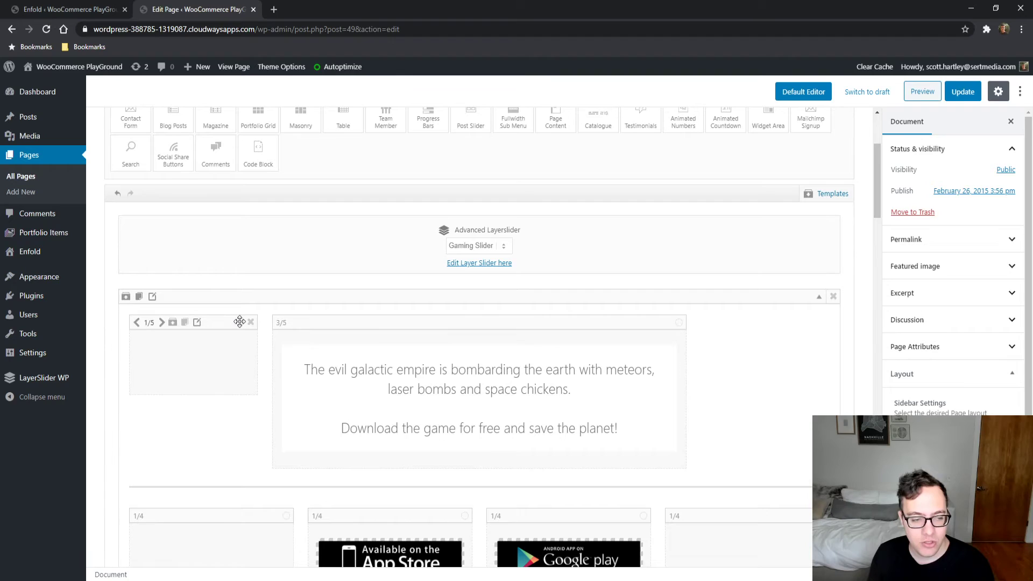
left_click(161, 323)
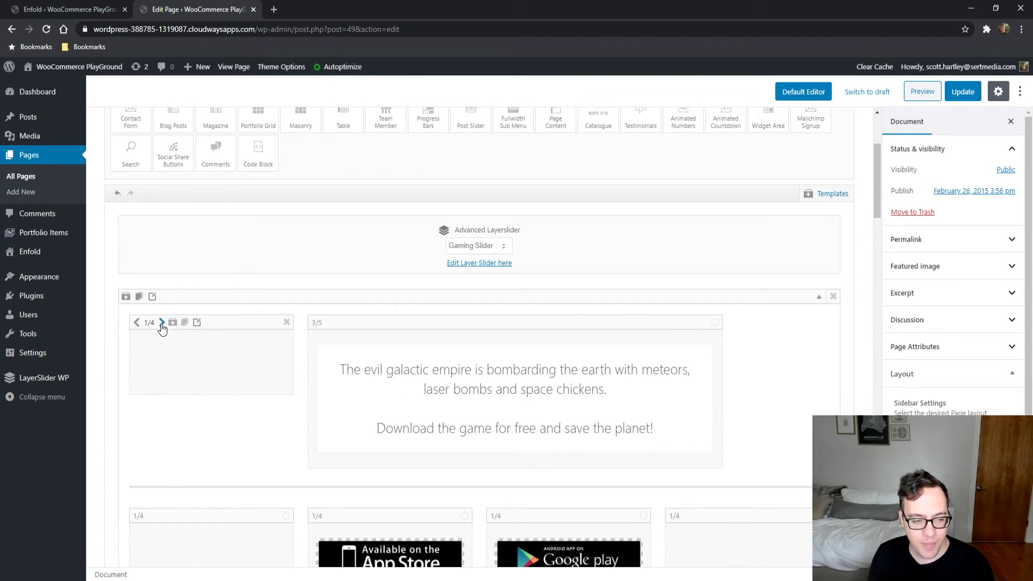
left_click(161, 323)
left_click(162, 322)
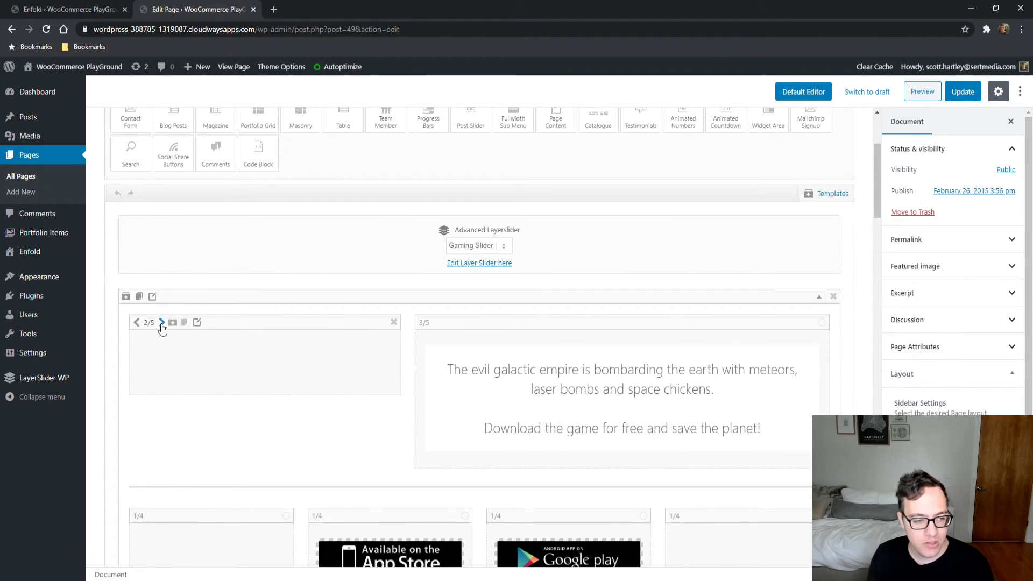
Move the 3/5 text column out of the Intro color section to just above it, and place the empty 2/5 column beside it
left_click_drag(318, 323, 835, 331)
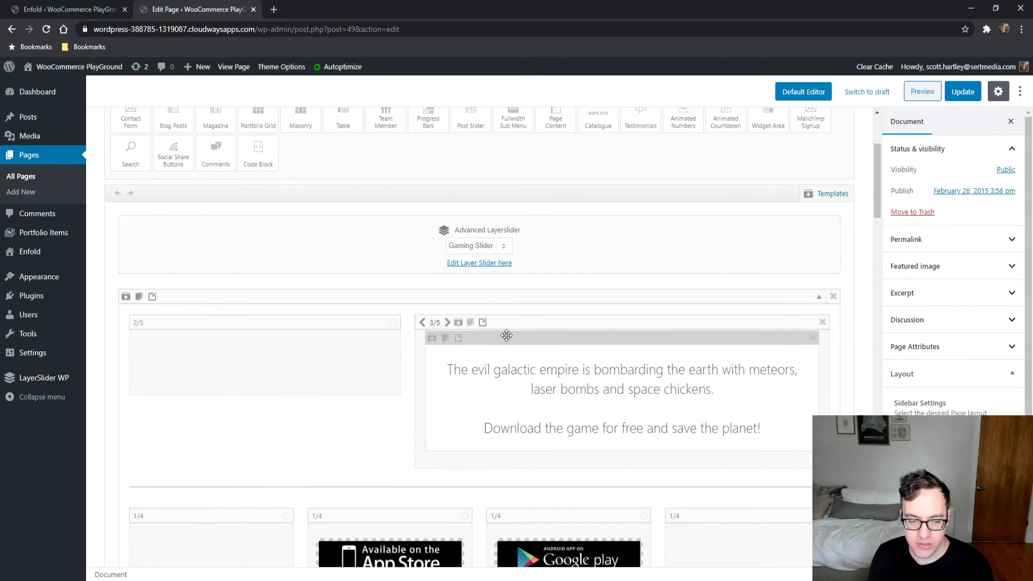
left_click_drag(535, 325, 140, 329)
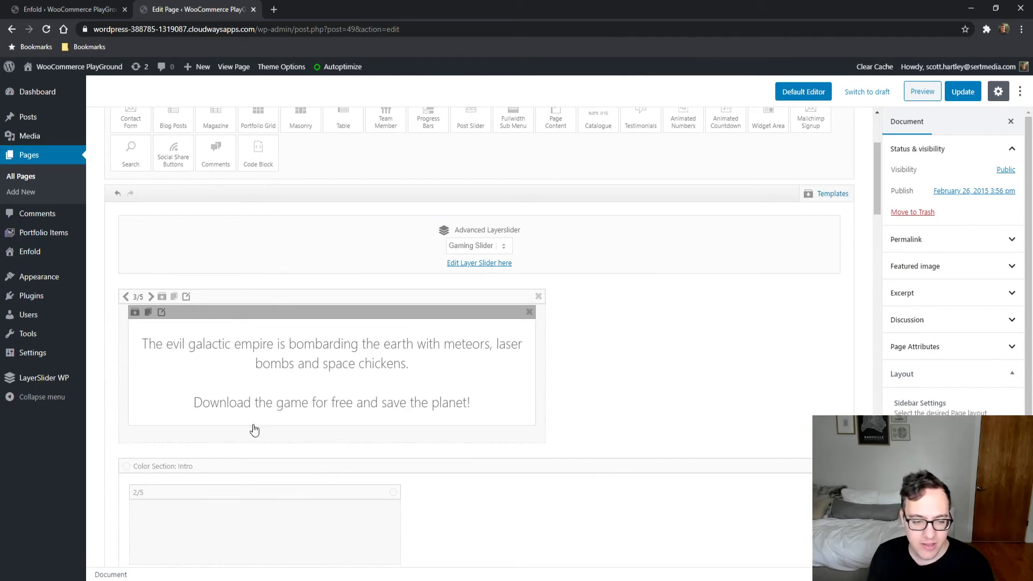
left_click_drag(279, 491, 657, 358)
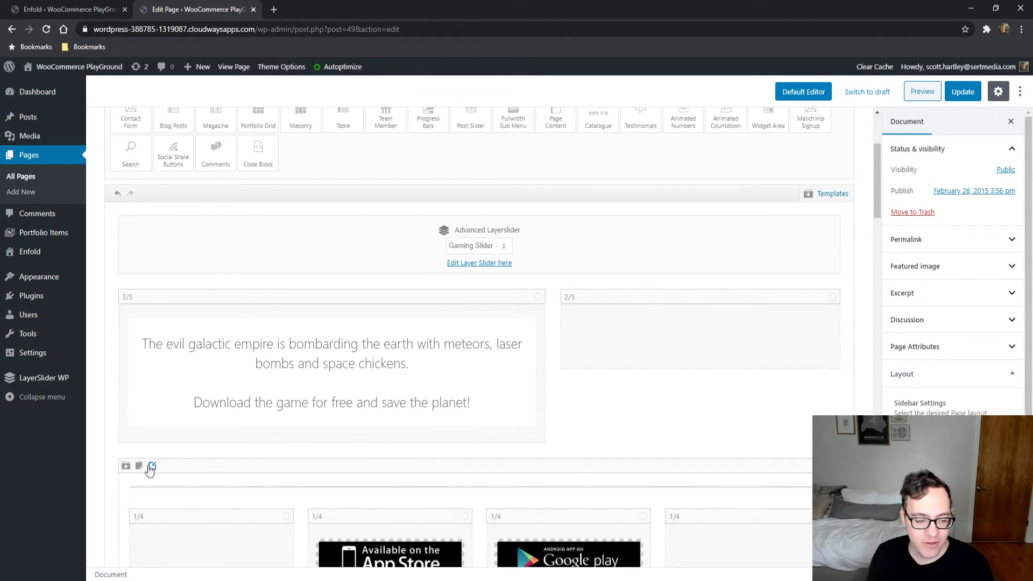
Review the Intro color section's height, margin and padding, styling and responsive visibility settings, and close them without changes
left_click(151, 466)
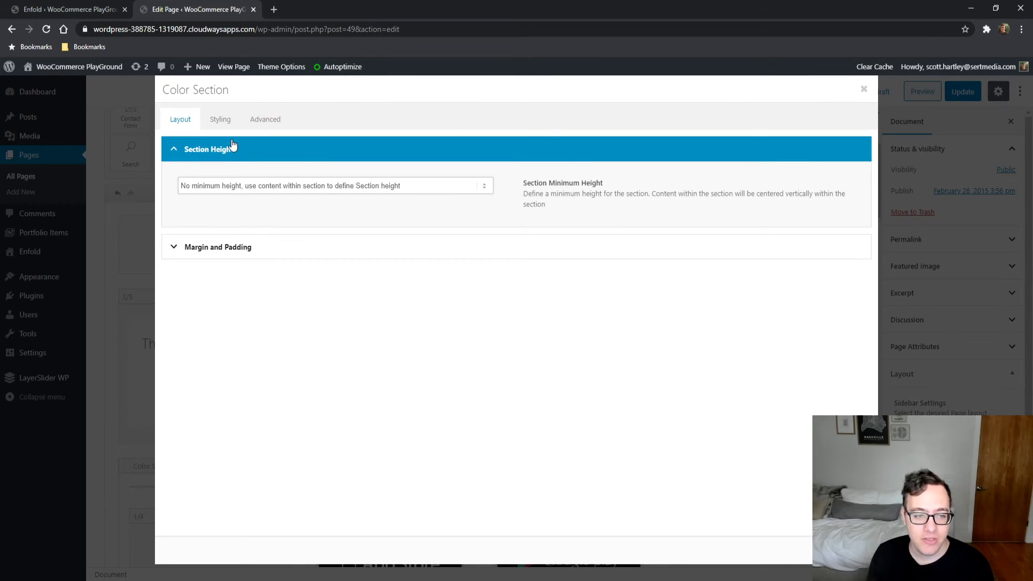
left_click(237, 245)
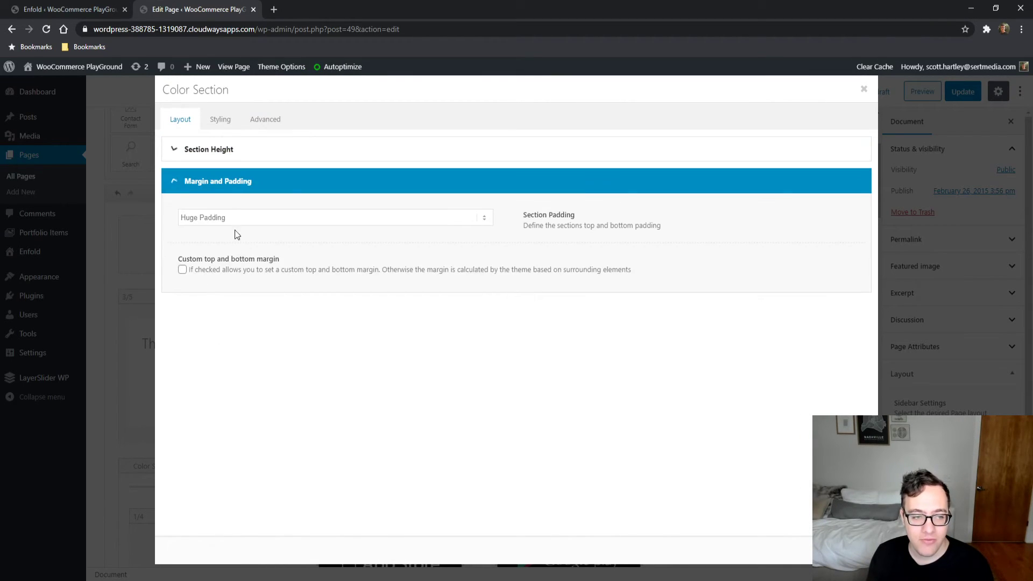
left_click(236, 121)
left_click(256, 121)
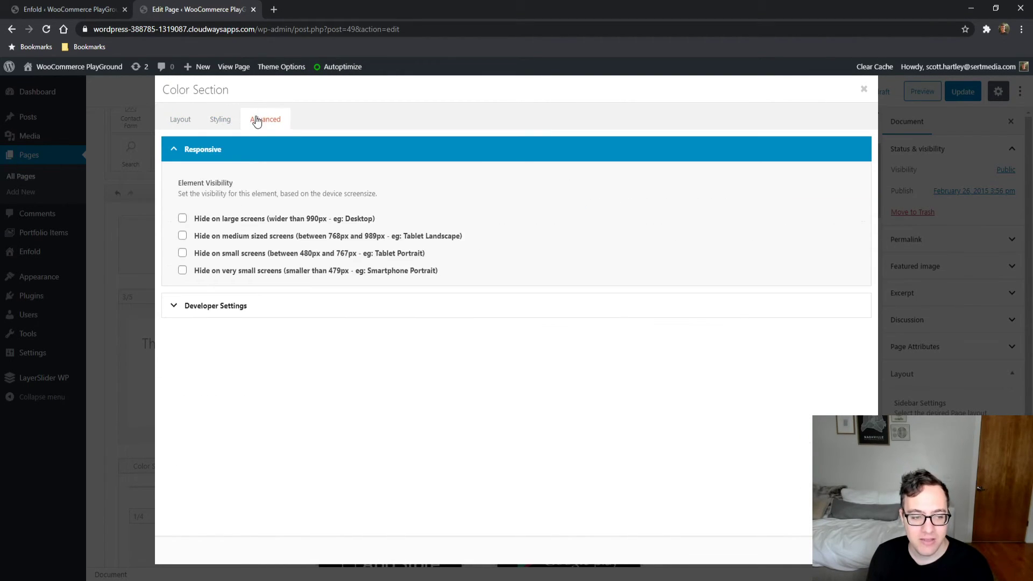
left_click(103, 247)
Look over the rearranged Home page and its document settings, including the sidebar and footer layout options, and collapse the Layout settings
scroll(430, 258, "down", 4)
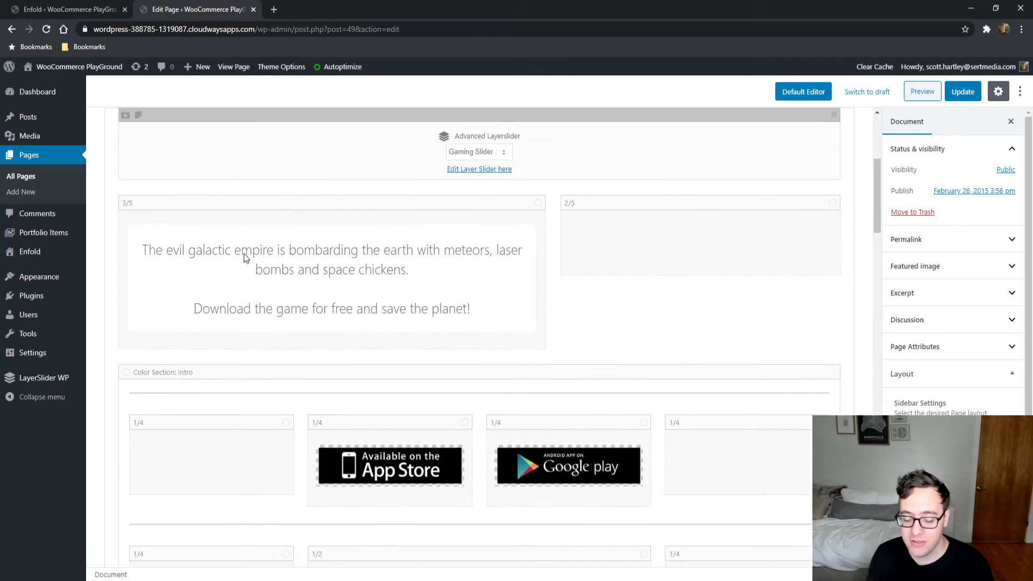
left_click_drag(873, 203, 876, 484)
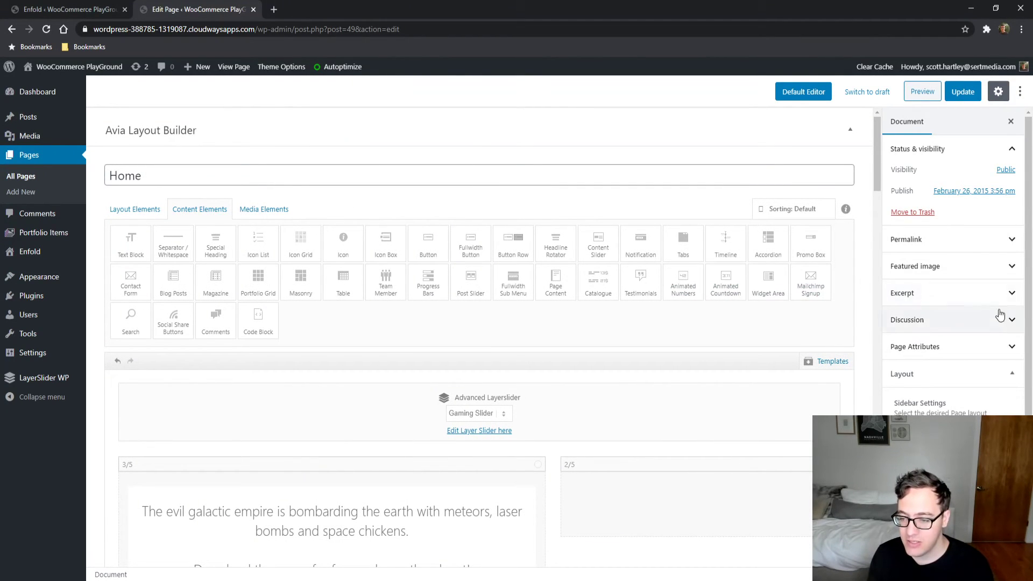
scroll(991, 317, "down", 2)
scroll(991, 315, "up", 3)
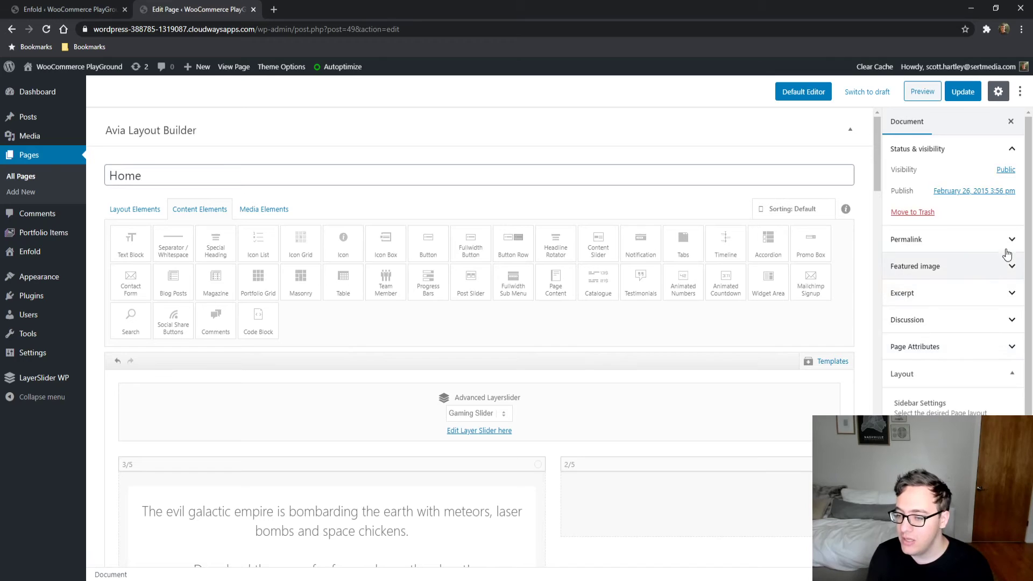
left_click_drag(1028, 224, 1032, 315)
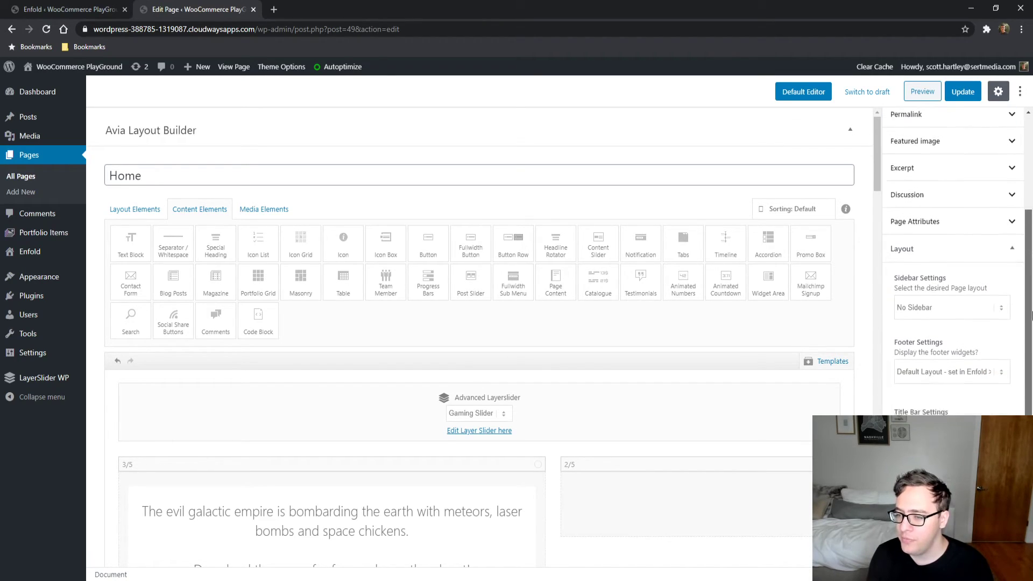
left_click(955, 241)
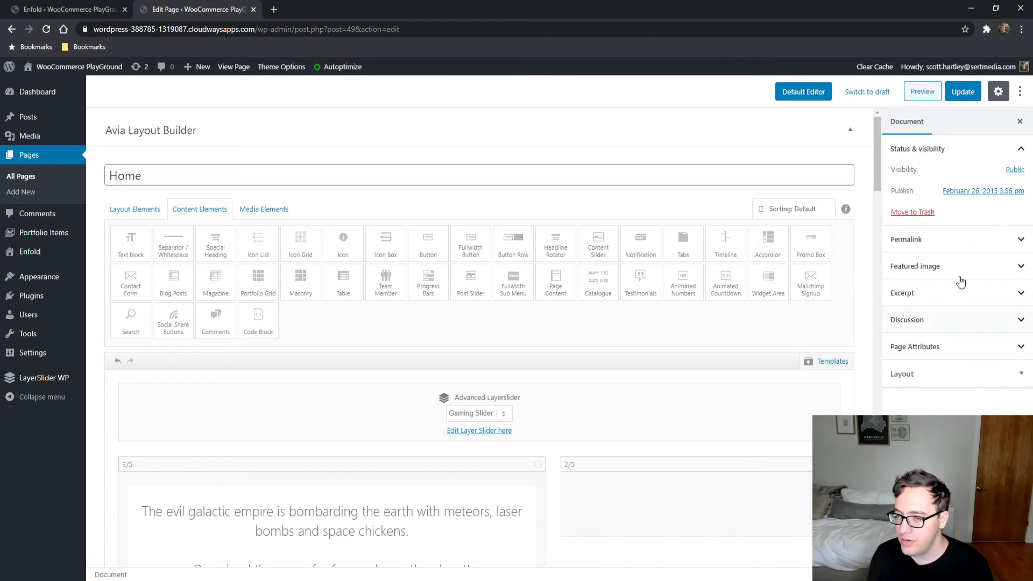
Leave the Home page editor and open the WordPress Dashboard
left_click_drag(876, 178, 883, 84)
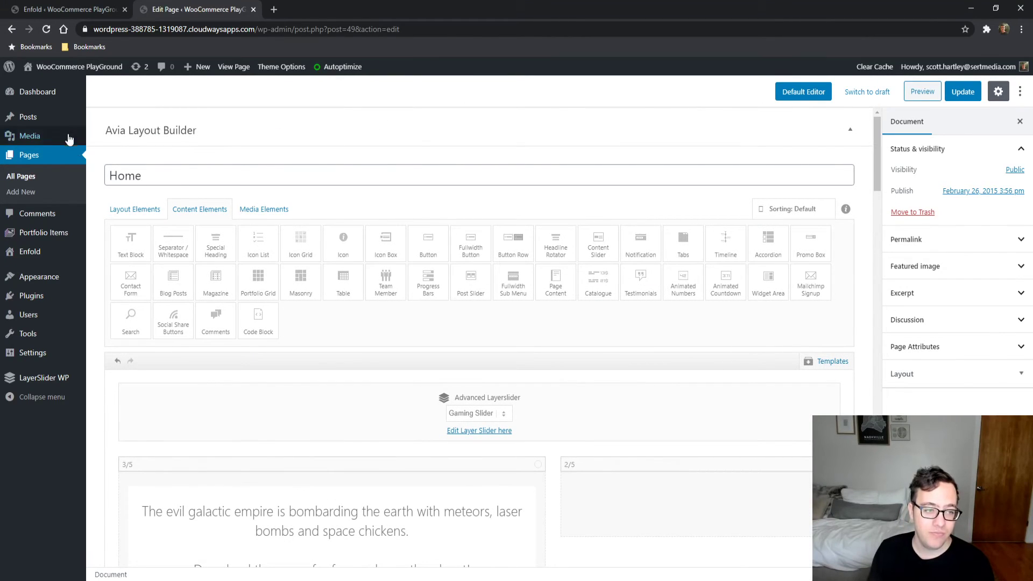
left_click(571, 89)
key("F5")
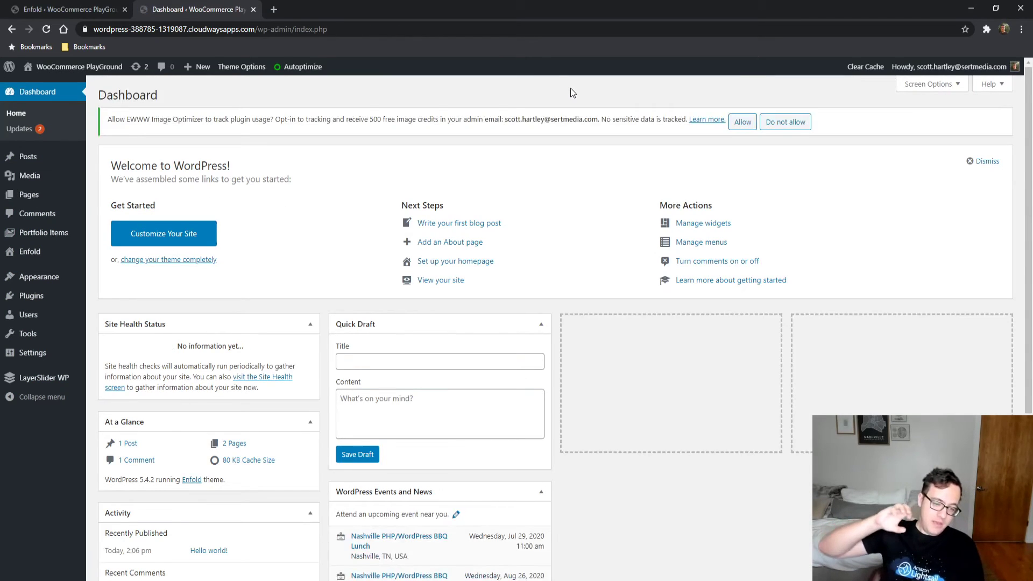